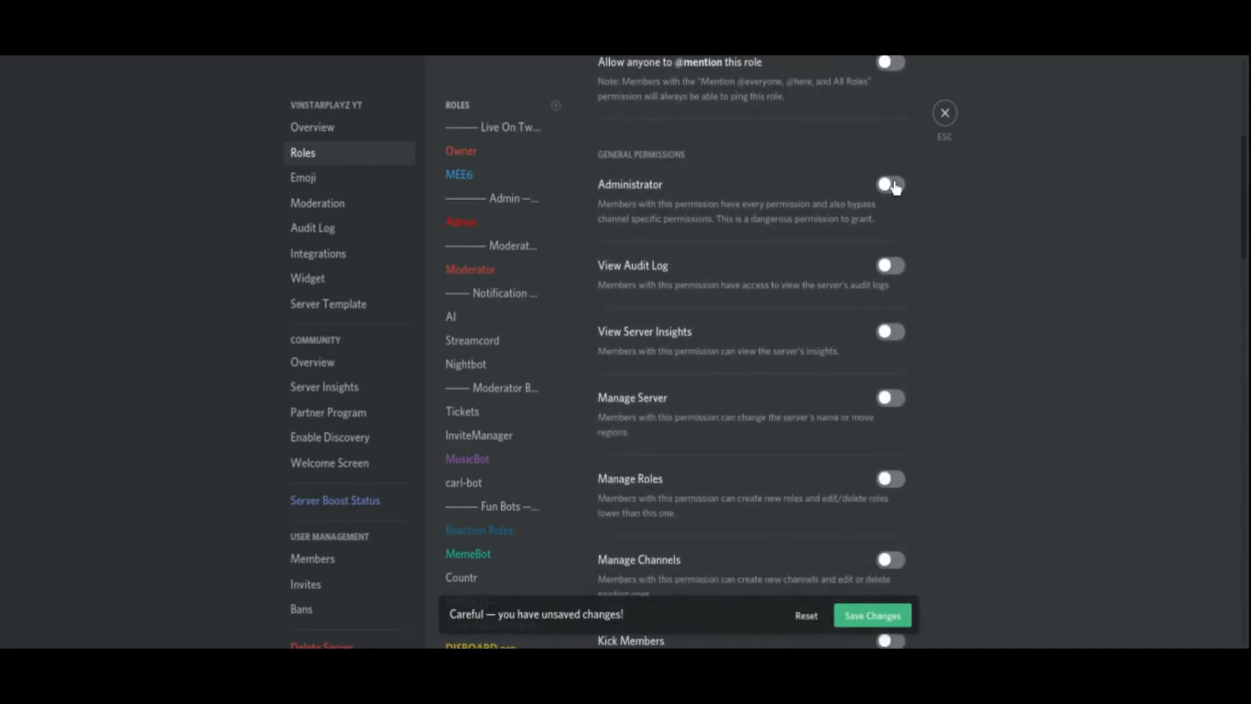
Enable the Administrator permission for the new role and review its remaining general, text and voice permissions
scroll(1067, 255, "down", 8)
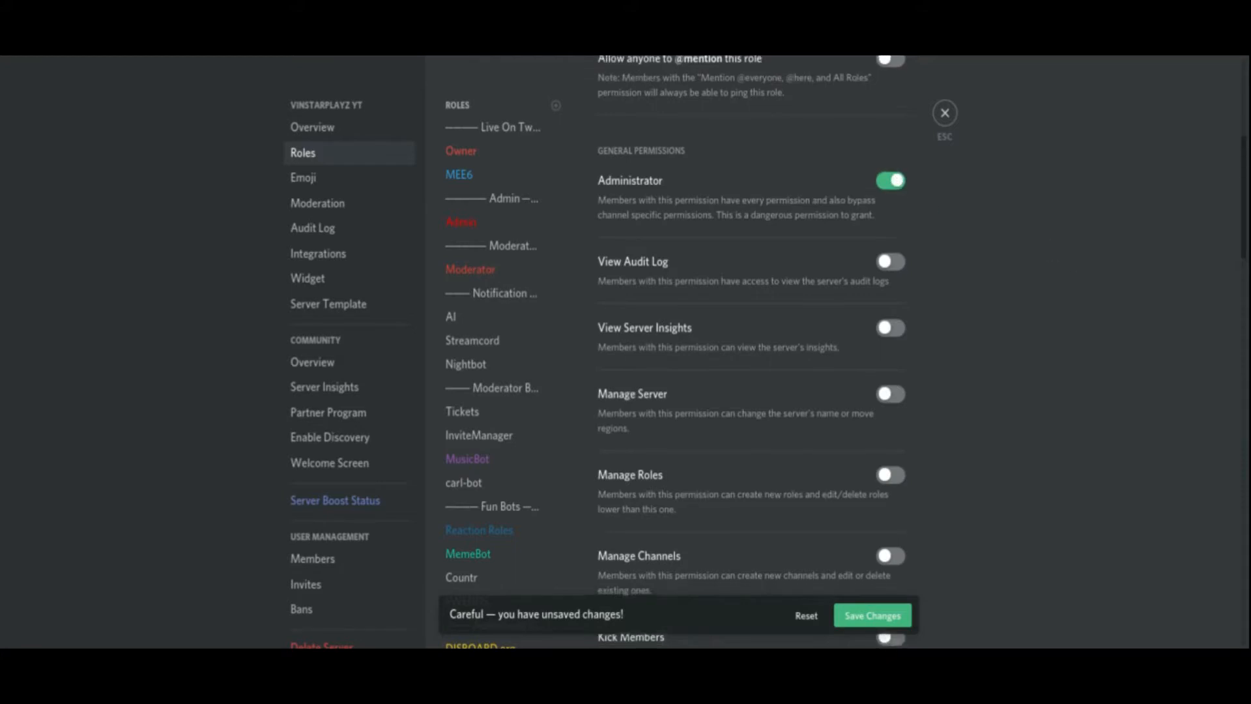
scroll(749, 352, "down", 1)
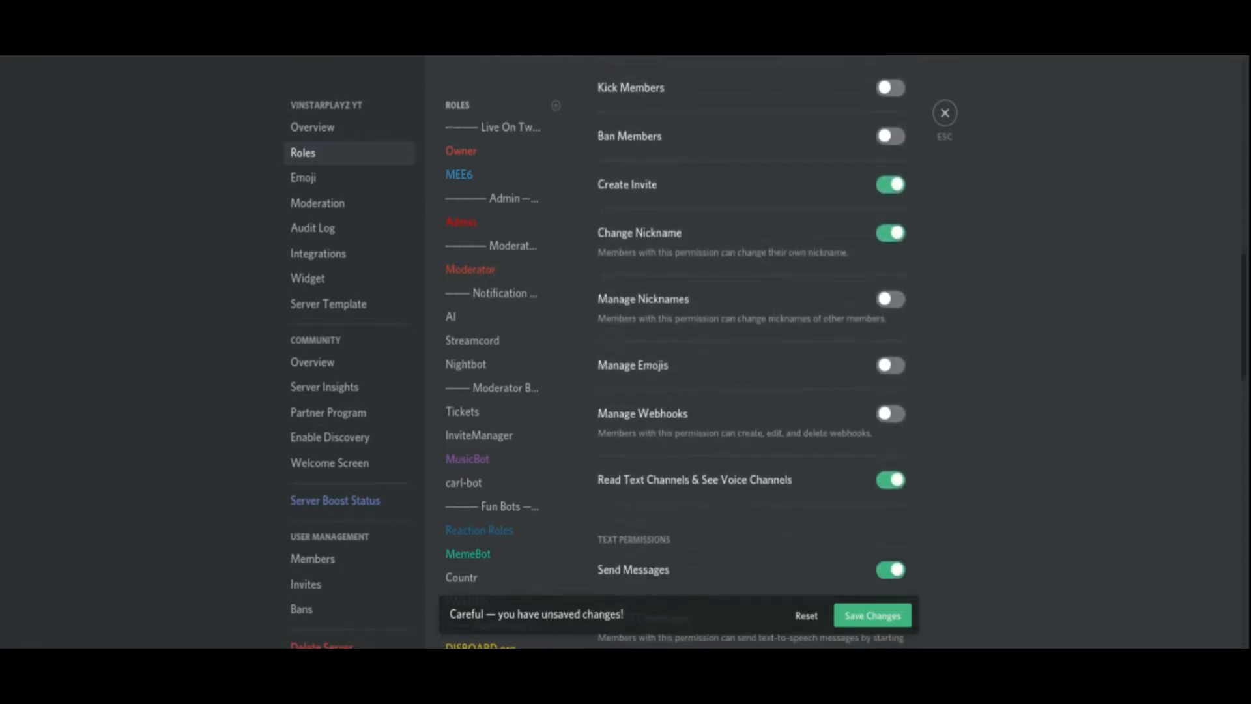
scroll(749, 352, "down", 8)
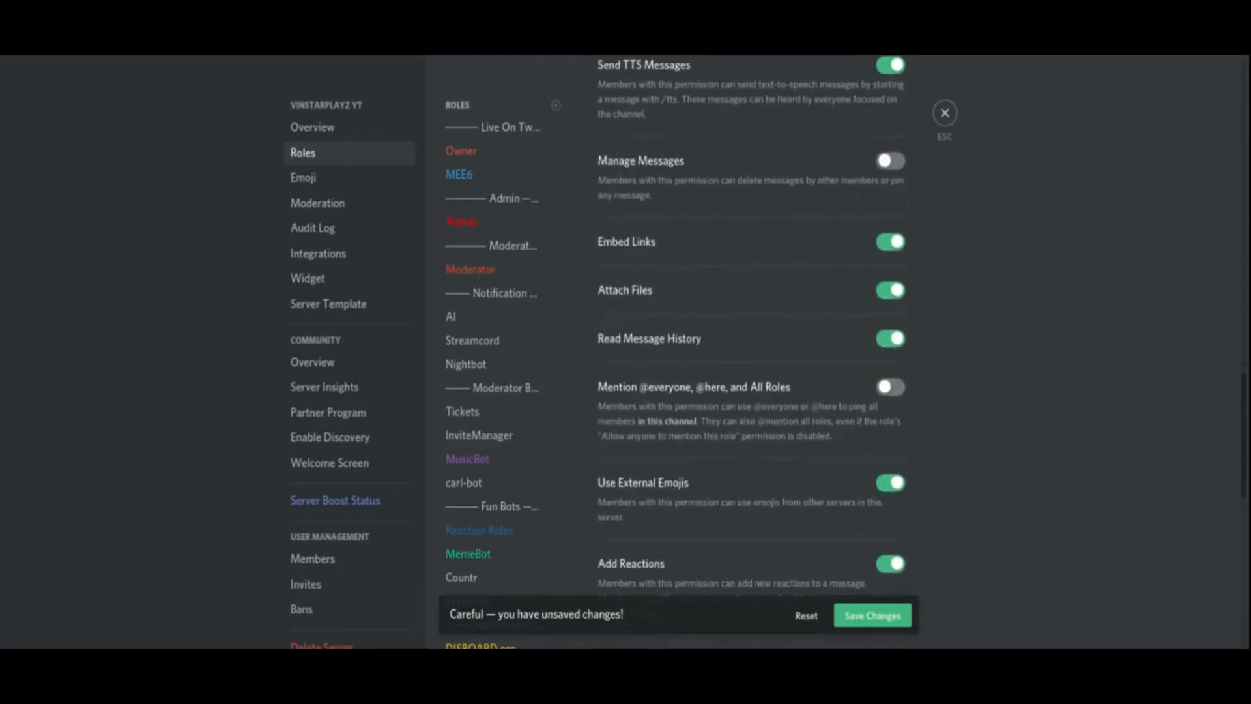
scroll(750, 352, "down", 3)
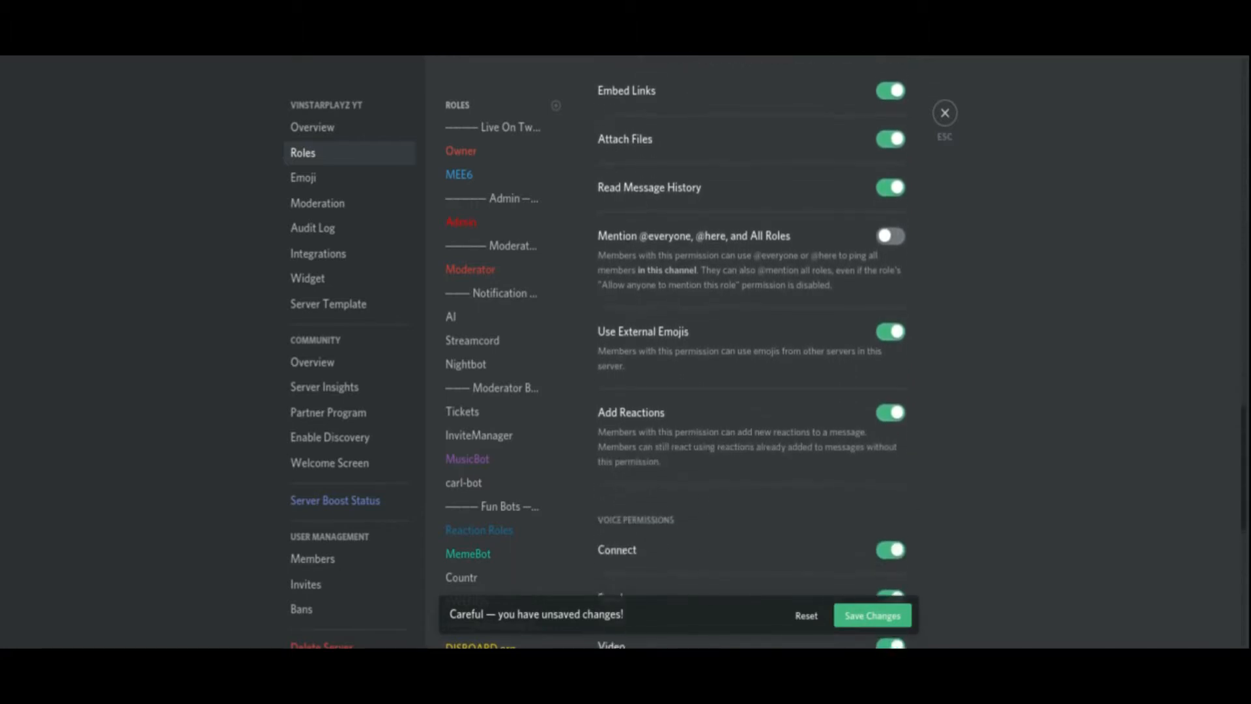
scroll(750, 352, "down", 4)
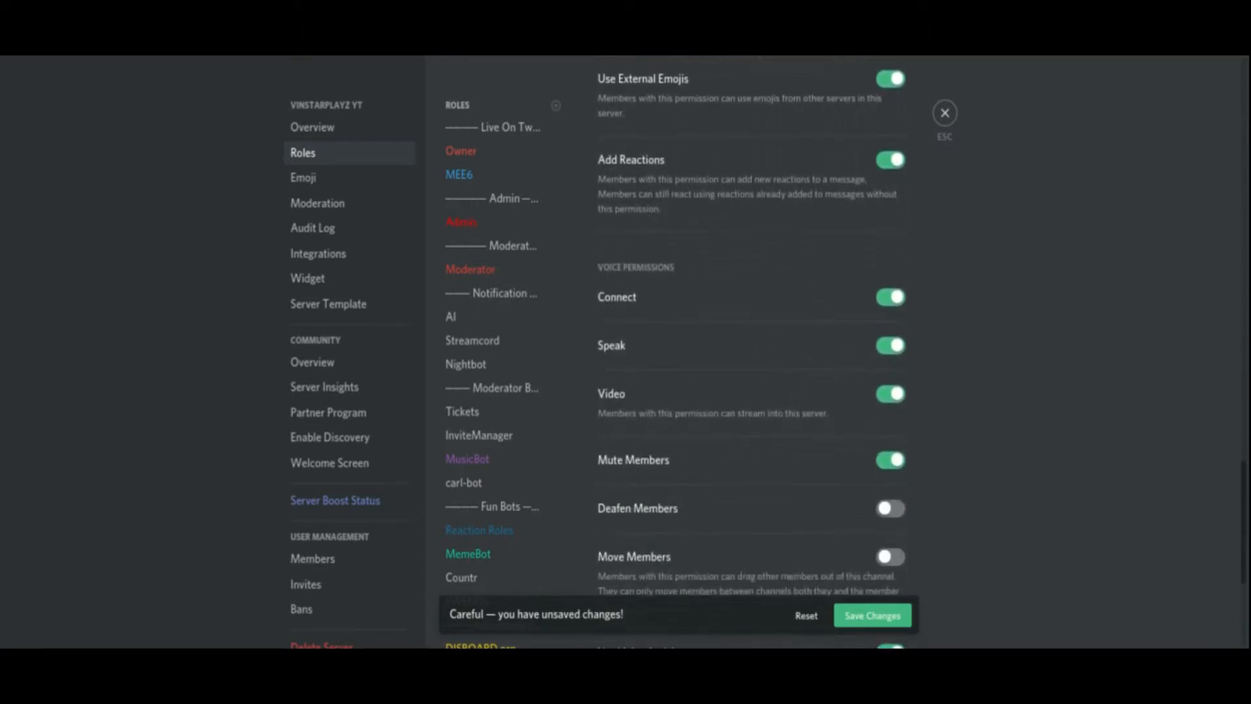
scroll(749, 352, "down", 3)
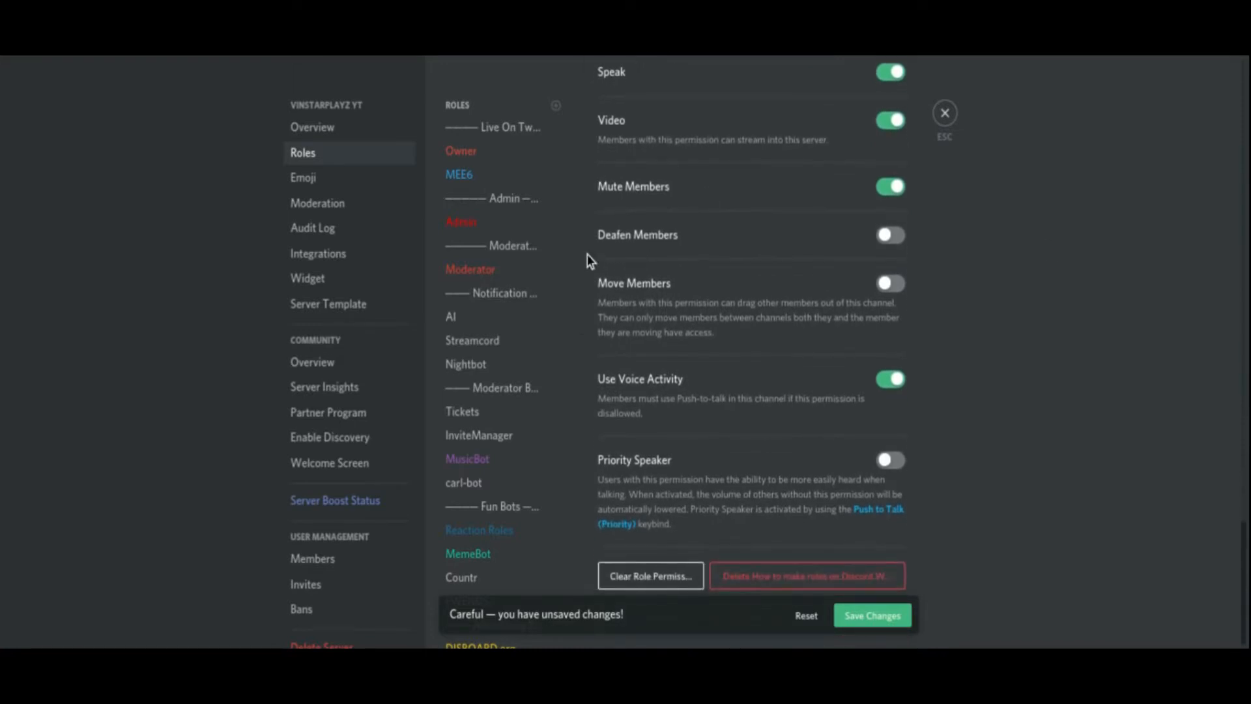
Move the "How to make roles" role to the top of the role list, above the Live On Twitch divider, and save the changes
left_click_drag(582, 255, 578, 510)
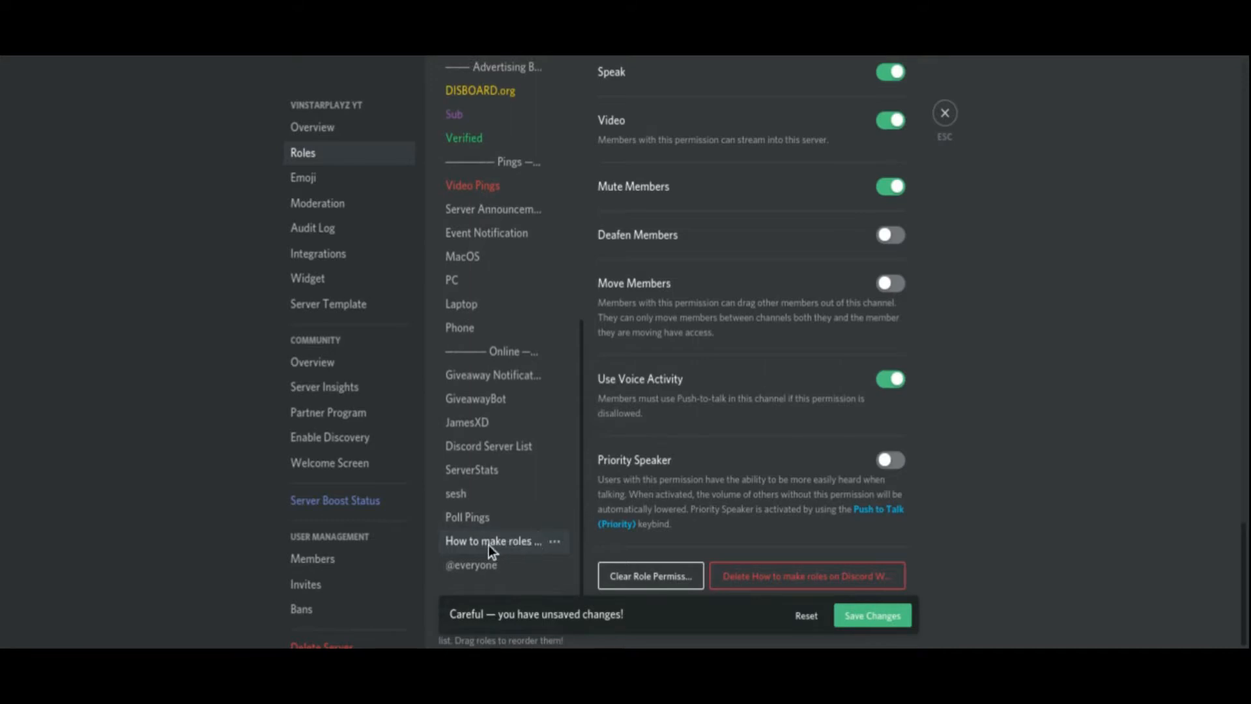
left_click_drag(489, 545, 489, 211)
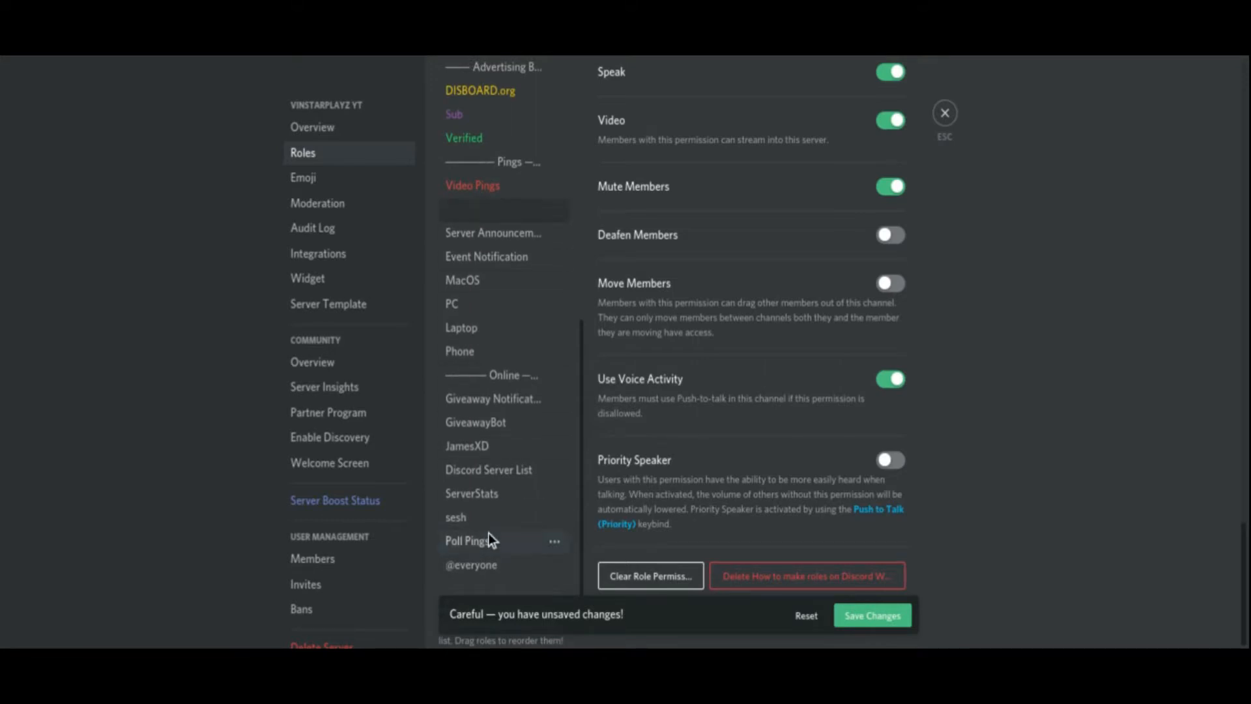
scroll(490, 540, "up", 8)
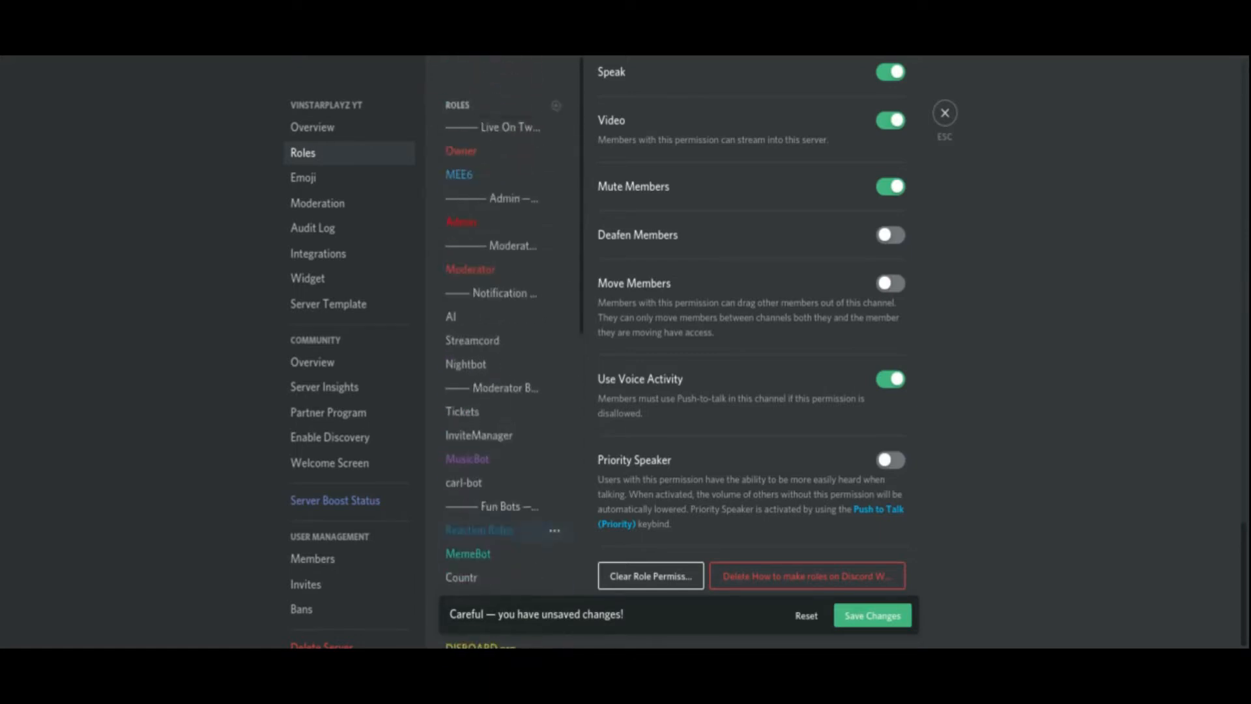
left_click_drag(490, 156, 515, 129)
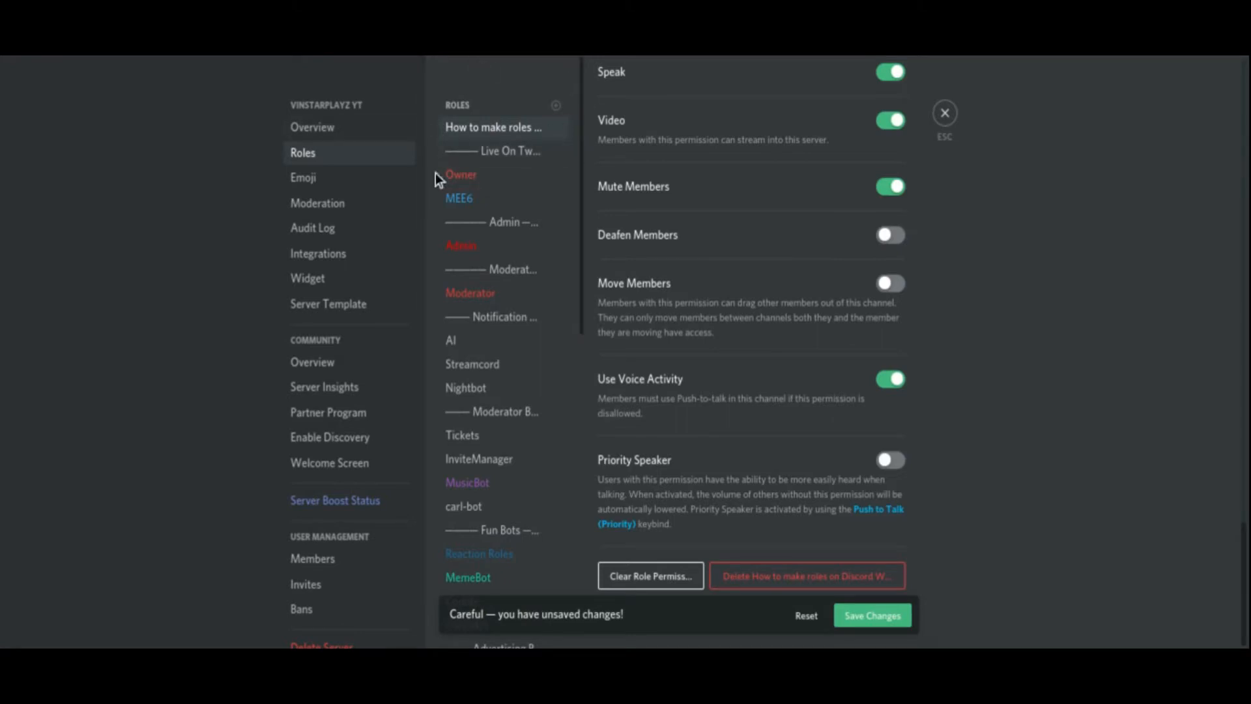
left_click(870, 617)
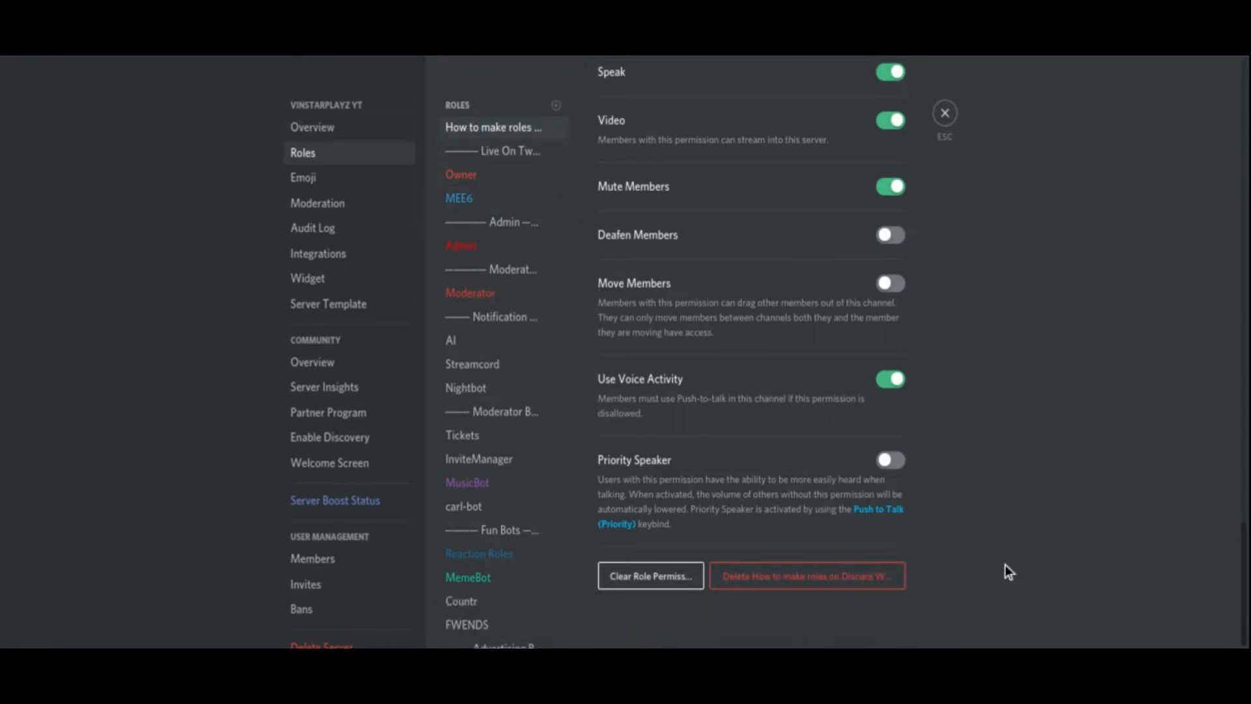
Leave the server settings and open the spam-and-stuff channel of the Vinstar Playz server
scroll(1030, 538, "up", 1)
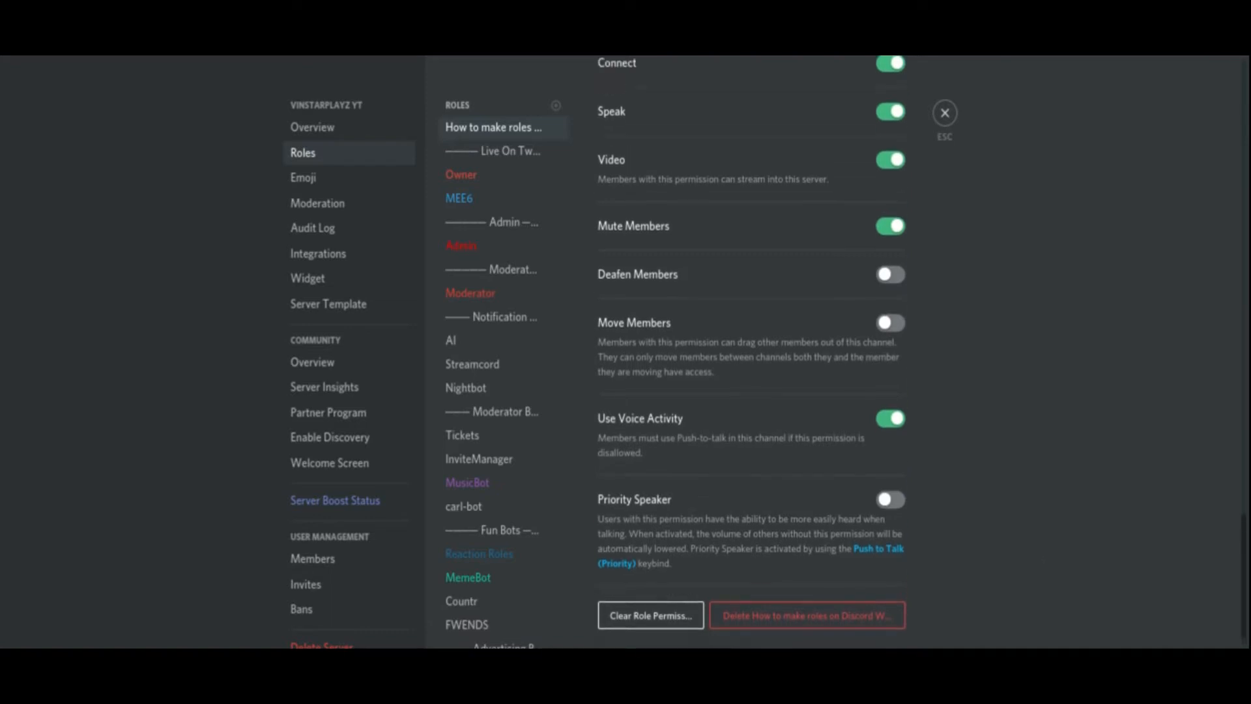
left_click(945, 115)
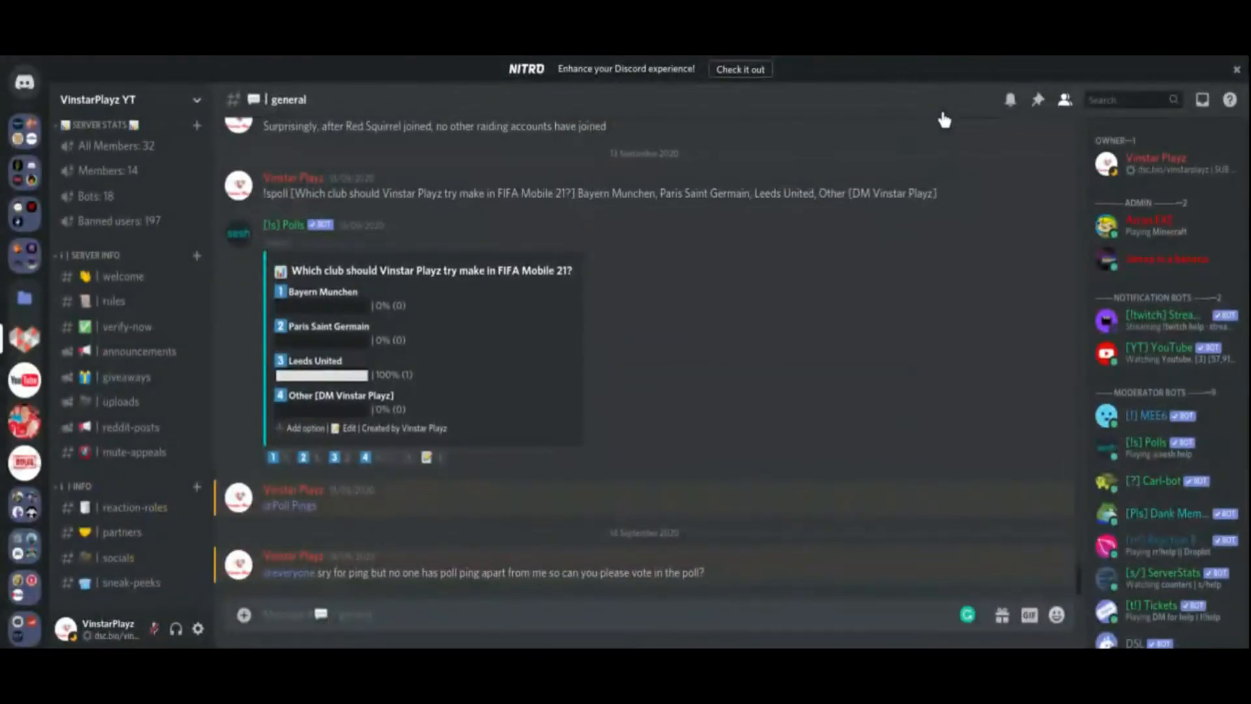
left_click(24, 427)
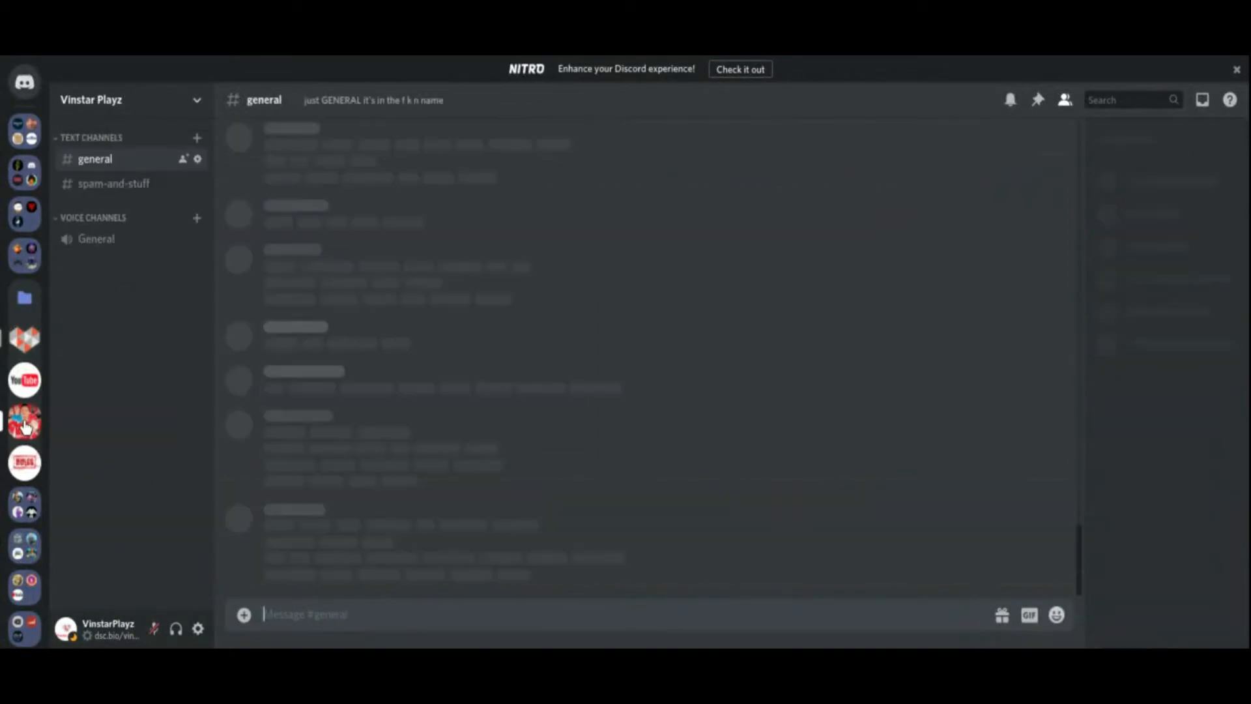
left_click(108, 185)
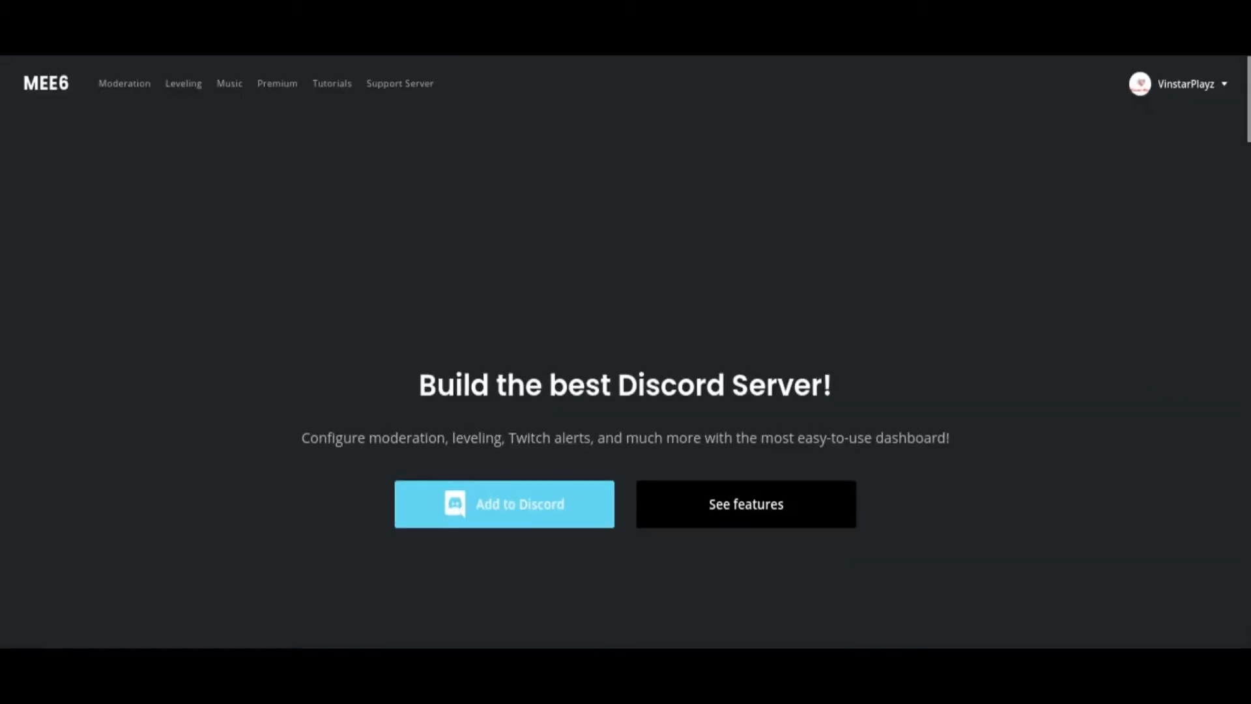
From the MEE6 website, add MEE6 to the Vinstar Playz server and authorize all its requested permissions
left_click(512, 508)
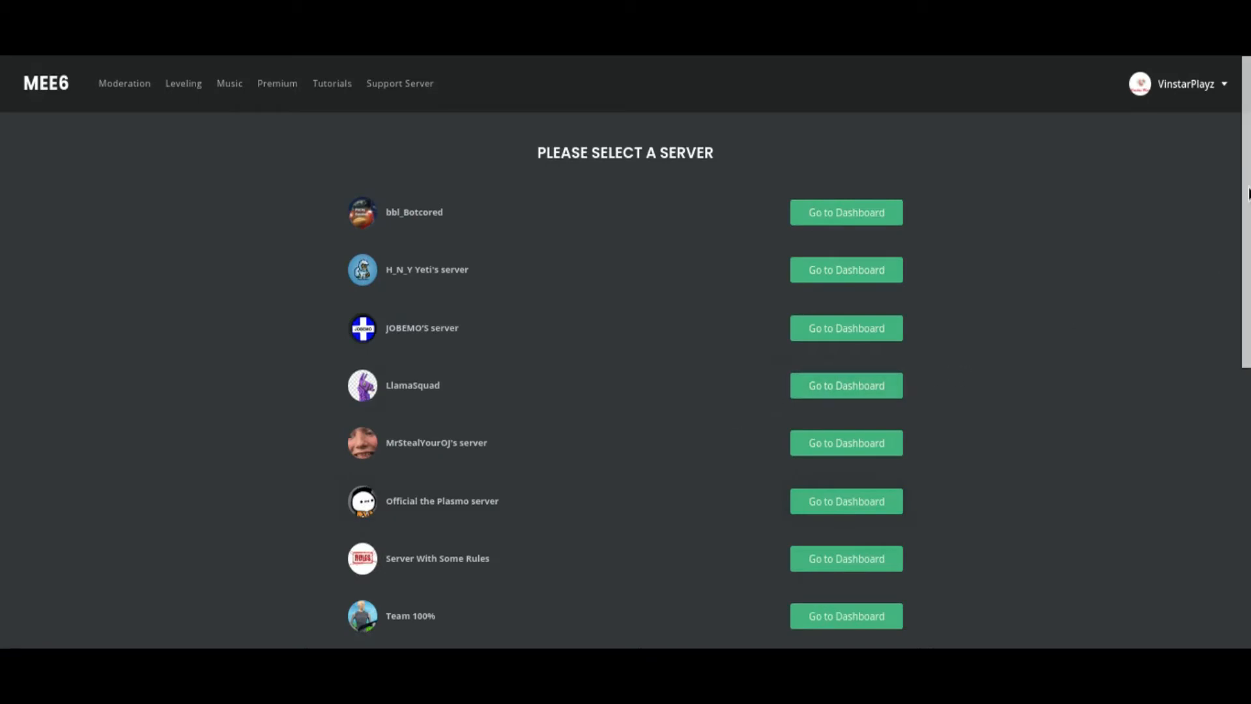
left_click_drag(1249, 193, 1221, 522)
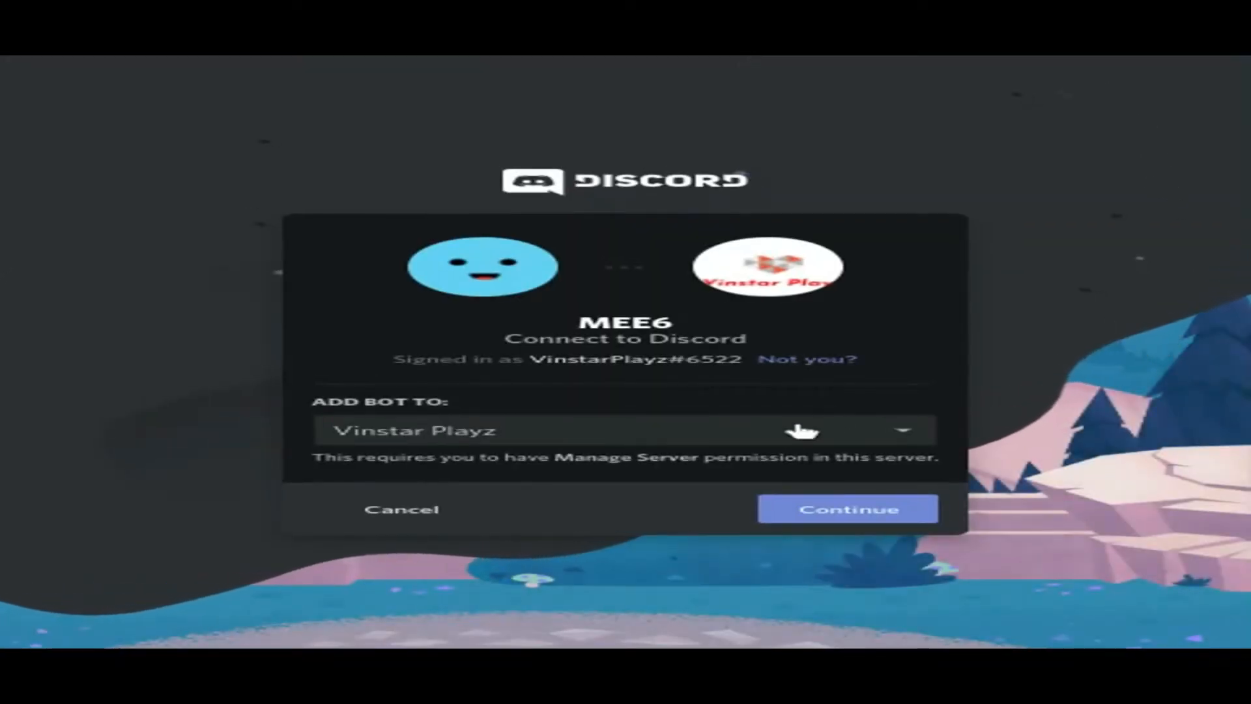
left_click(878, 518)
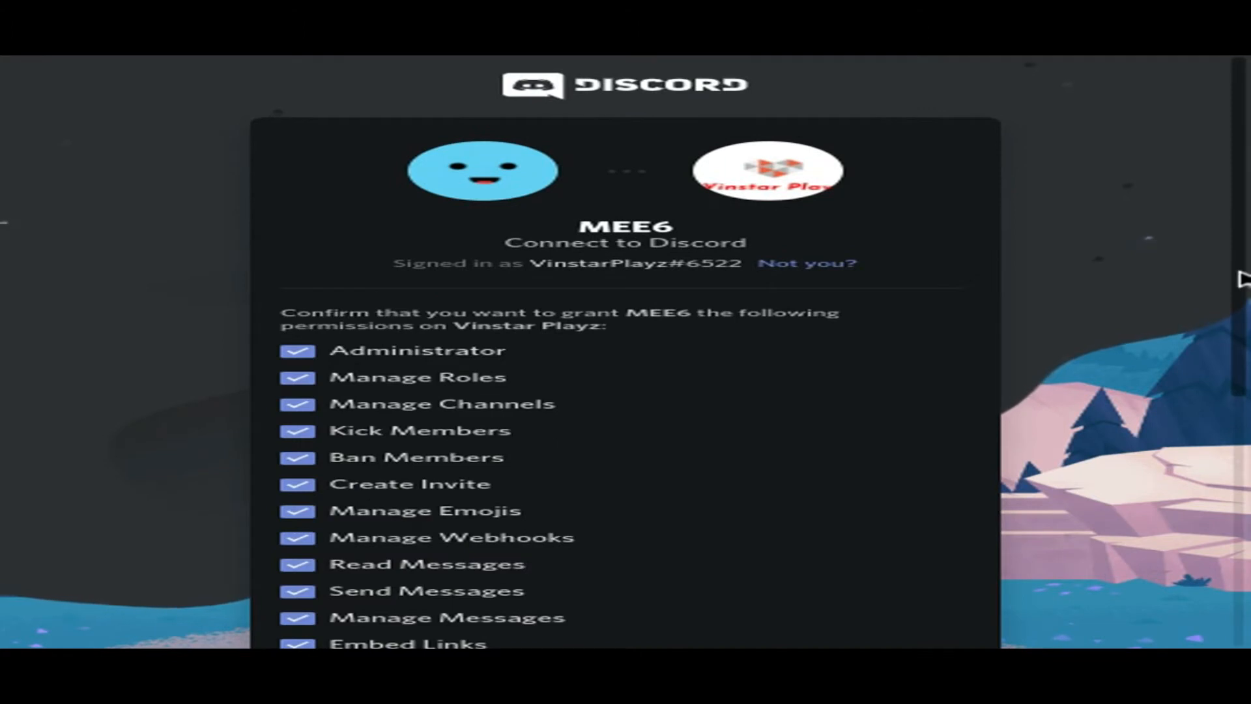
left_click_drag(1240, 280, 1232, 526)
left_click(906, 609)
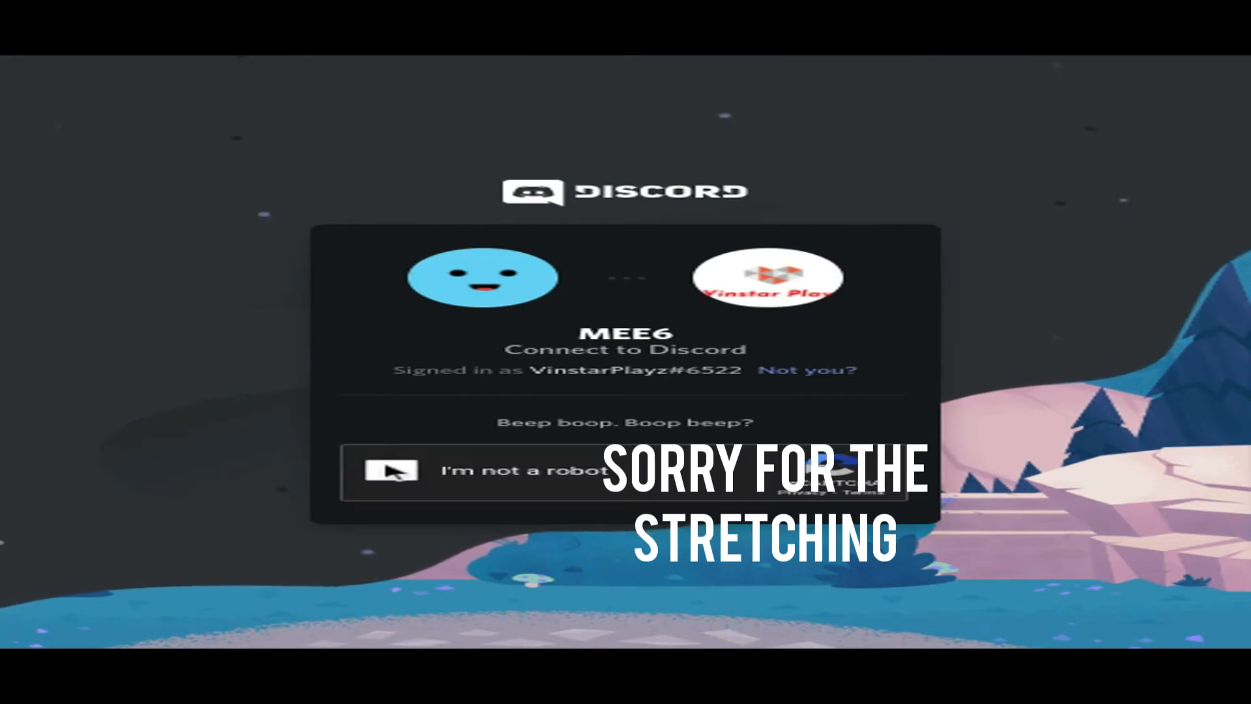
Complete the robot check for MEE6 by selecting all three bicycle images and verifying them
left_click(386, 464)
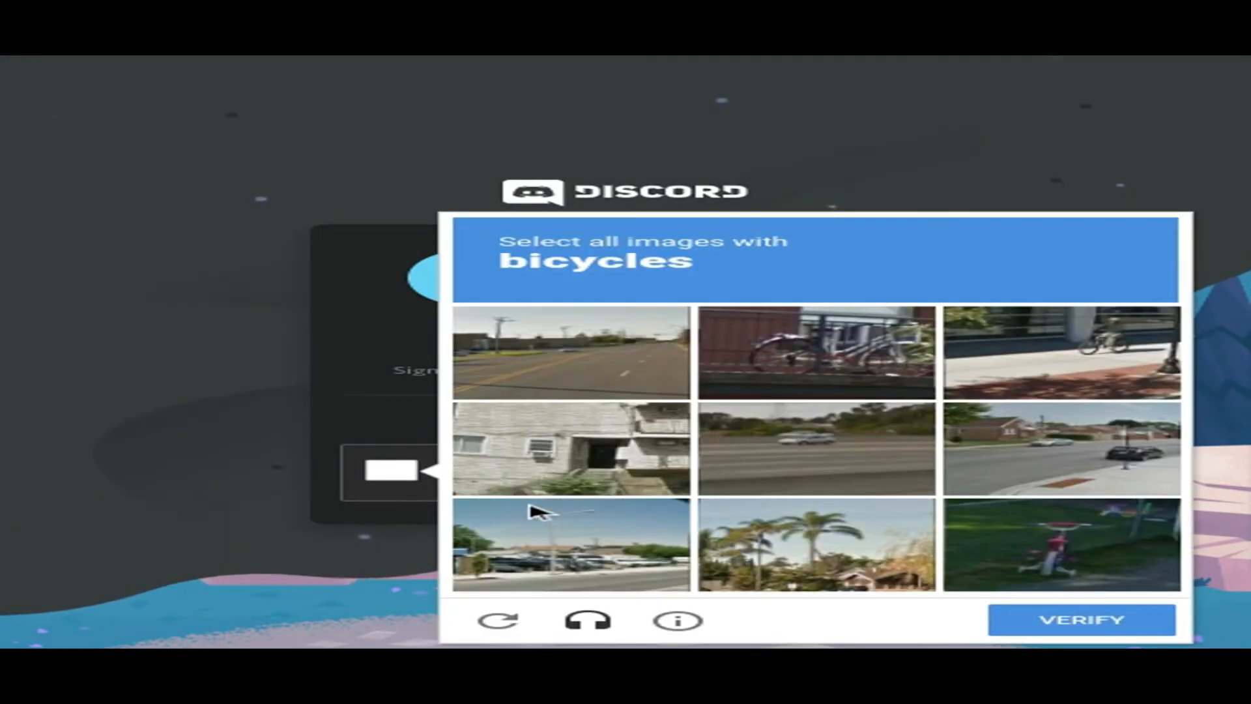
left_click(814, 352)
left_click(1056, 355)
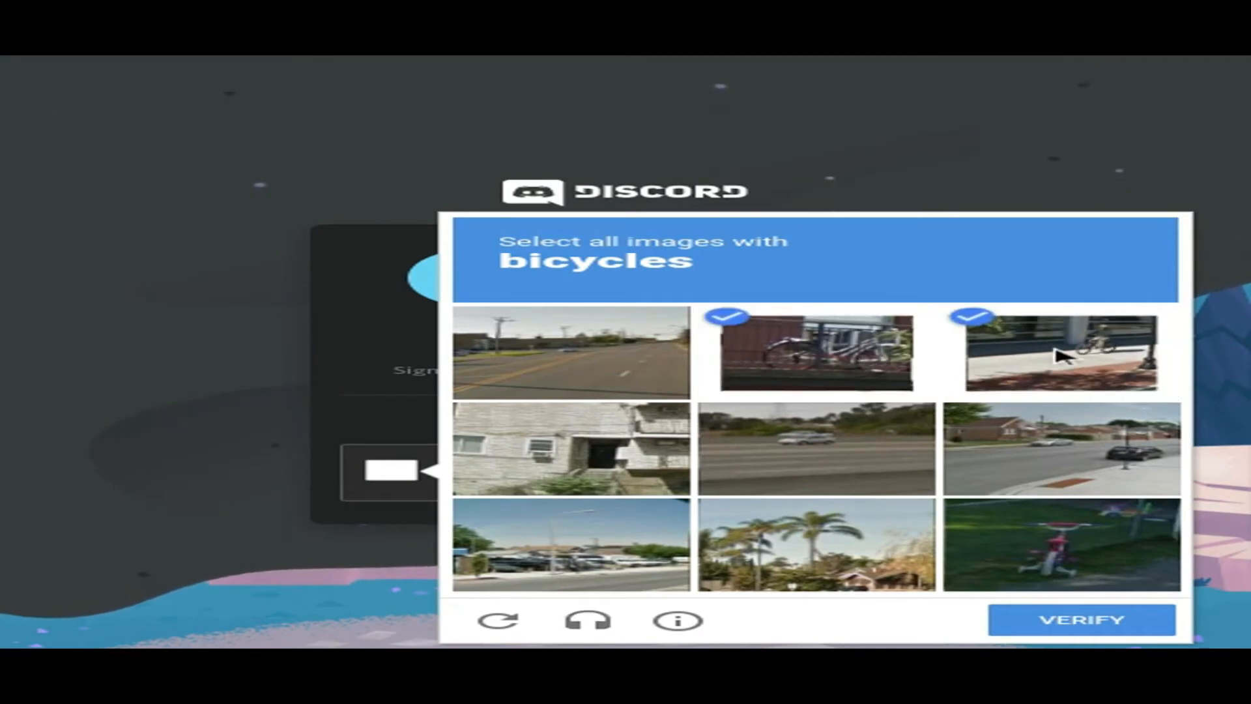
left_click(1004, 623)
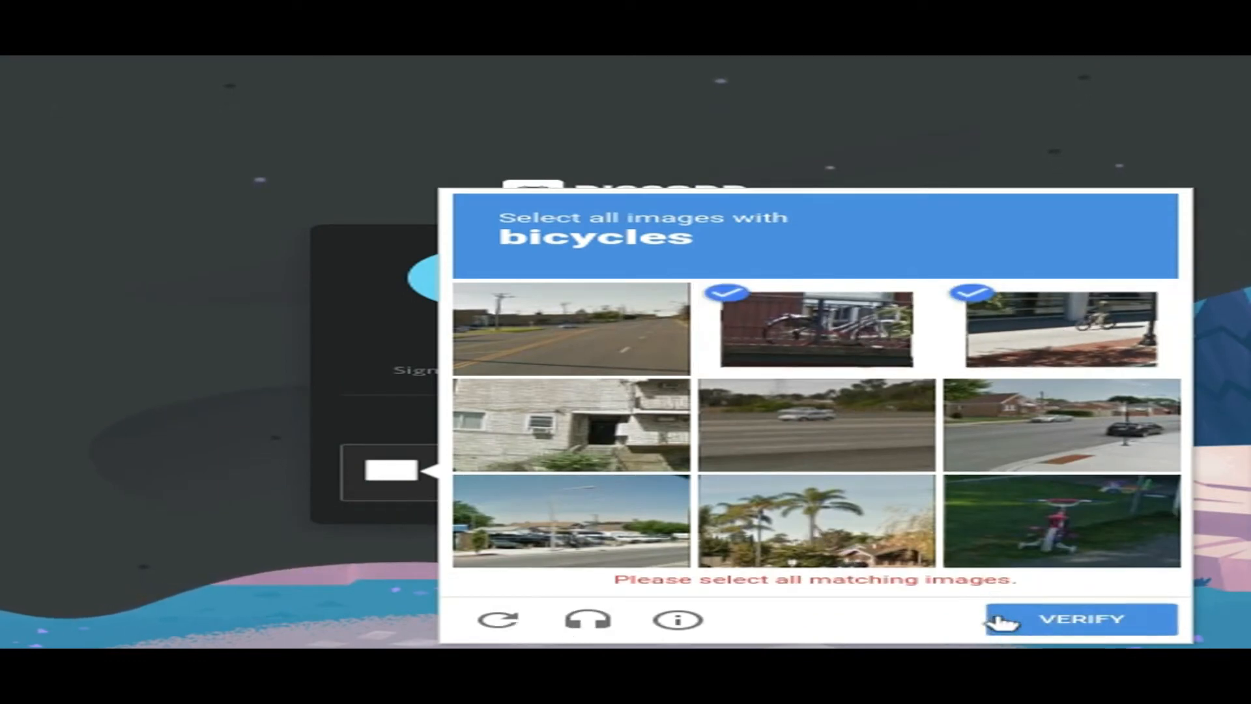
left_click(1036, 567)
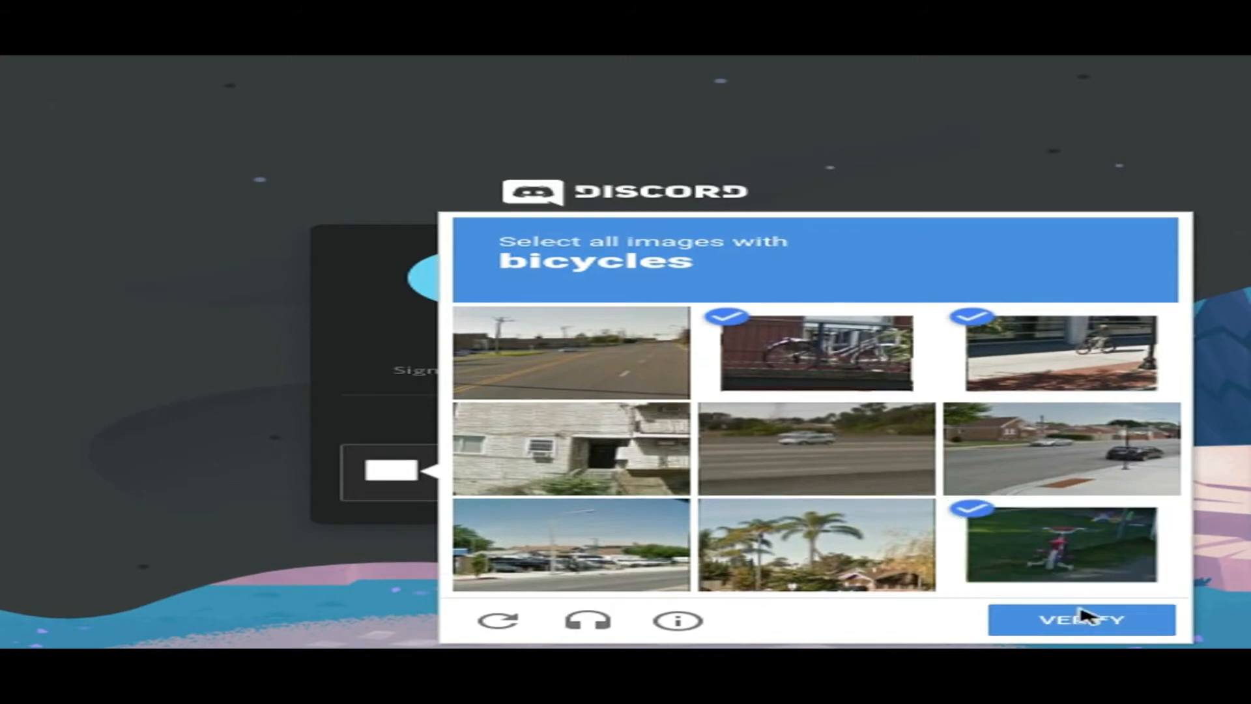
left_click(1092, 624)
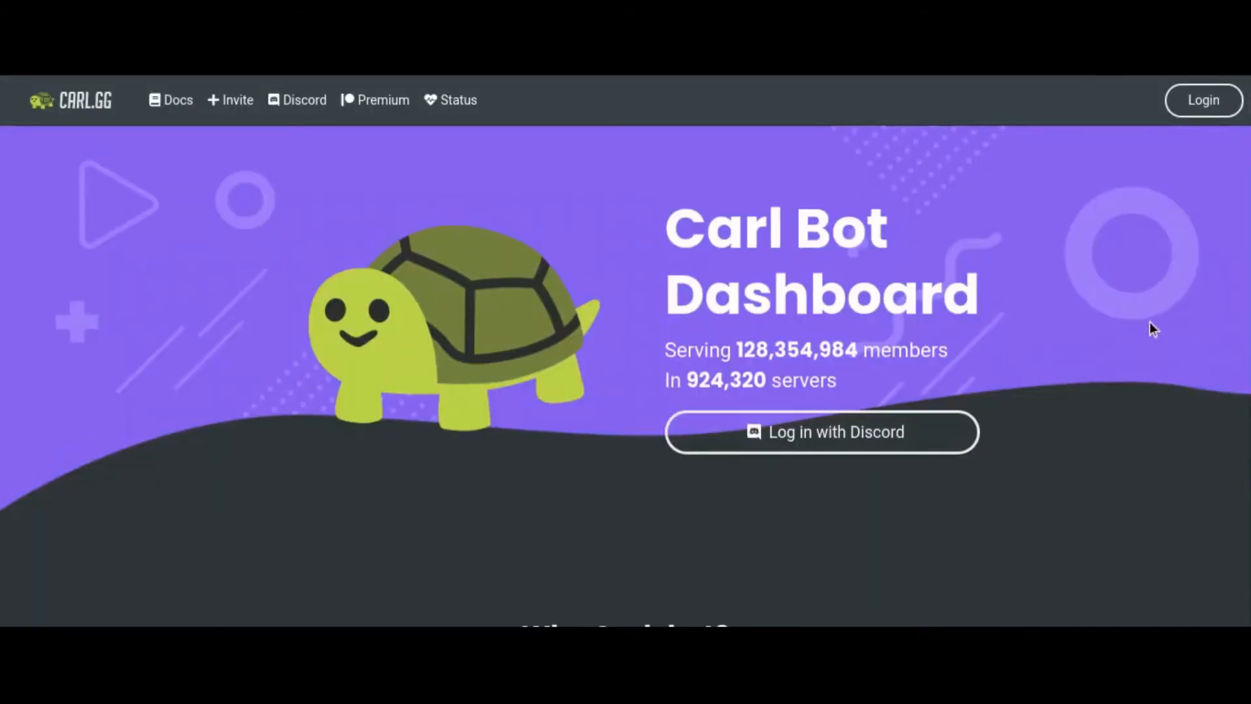
Log in to the Carl Bot Dashboard with Discord and choose the Vinstar Playz server
left_click(872, 437)
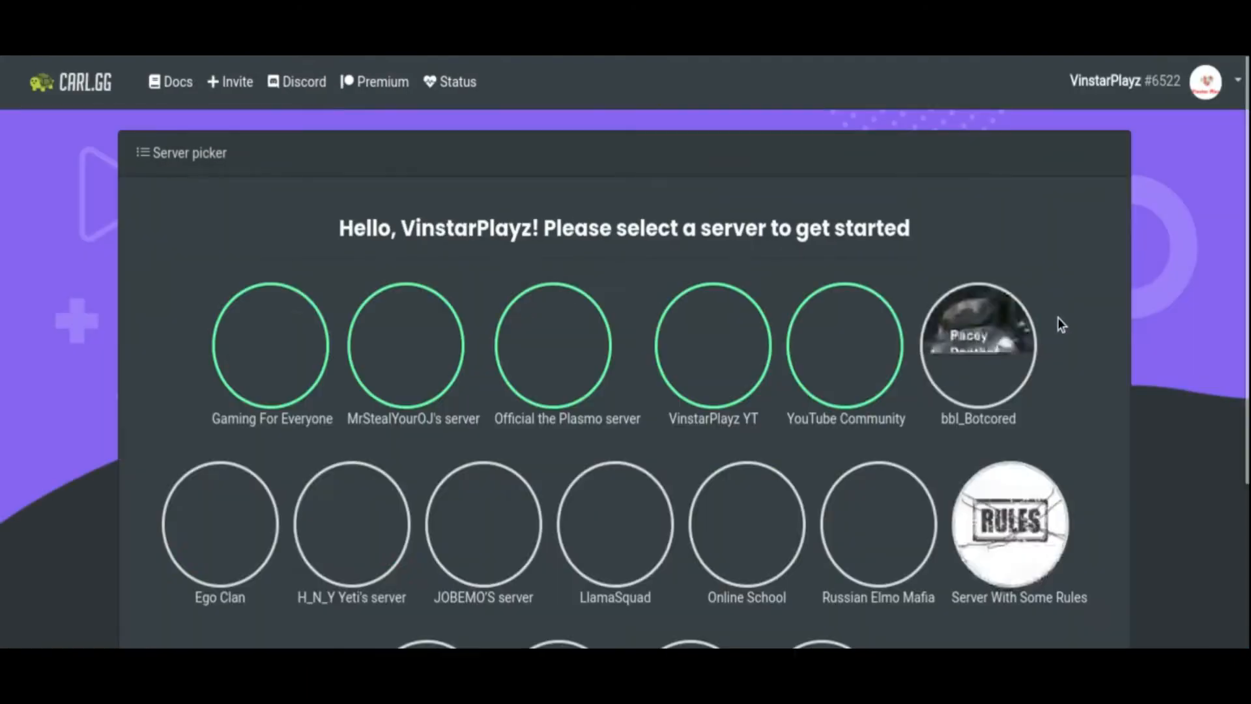
scroll(736, 551, "down", 3)
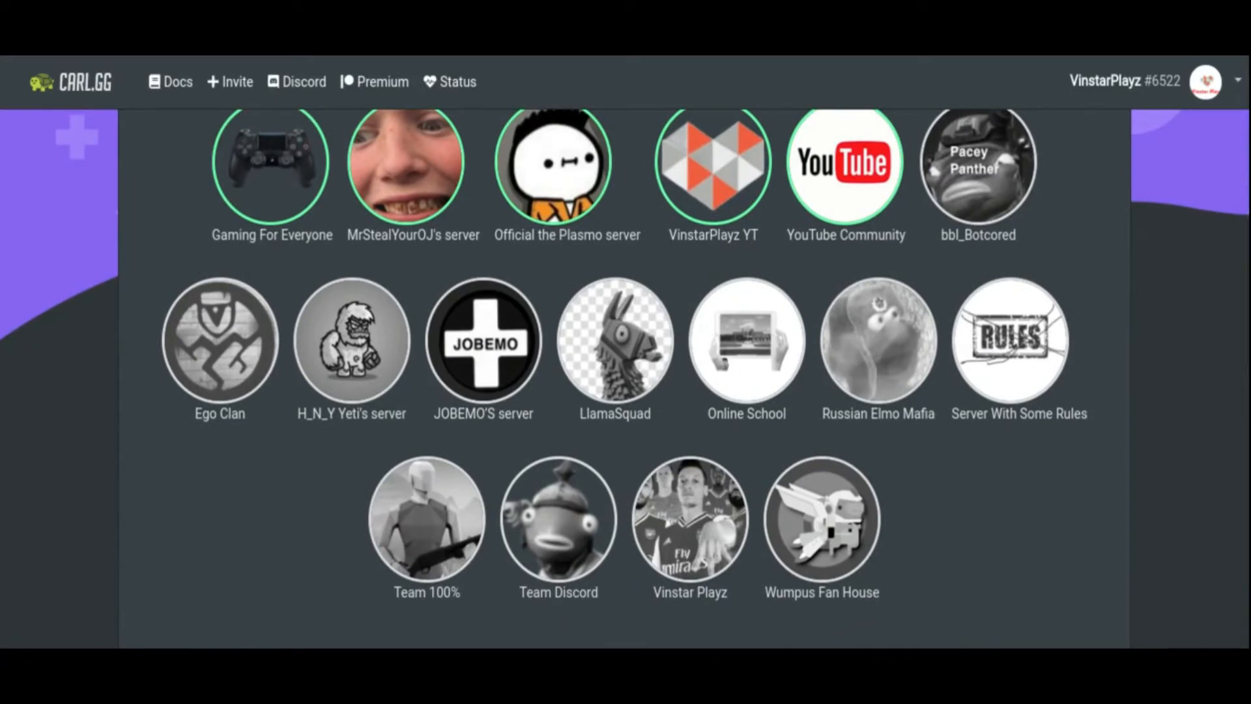
left_click(693, 523)
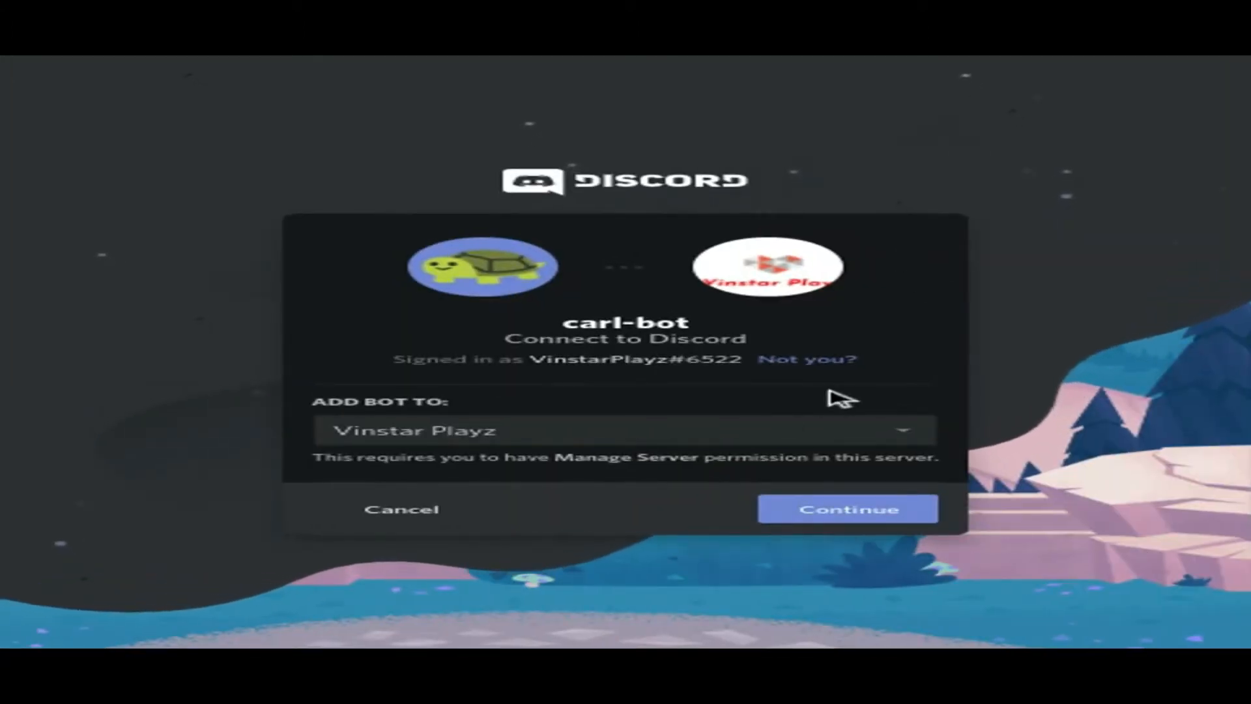
Authorize carl-bot on the Vinstar Playz server with all its requested permissions
left_click(846, 510)
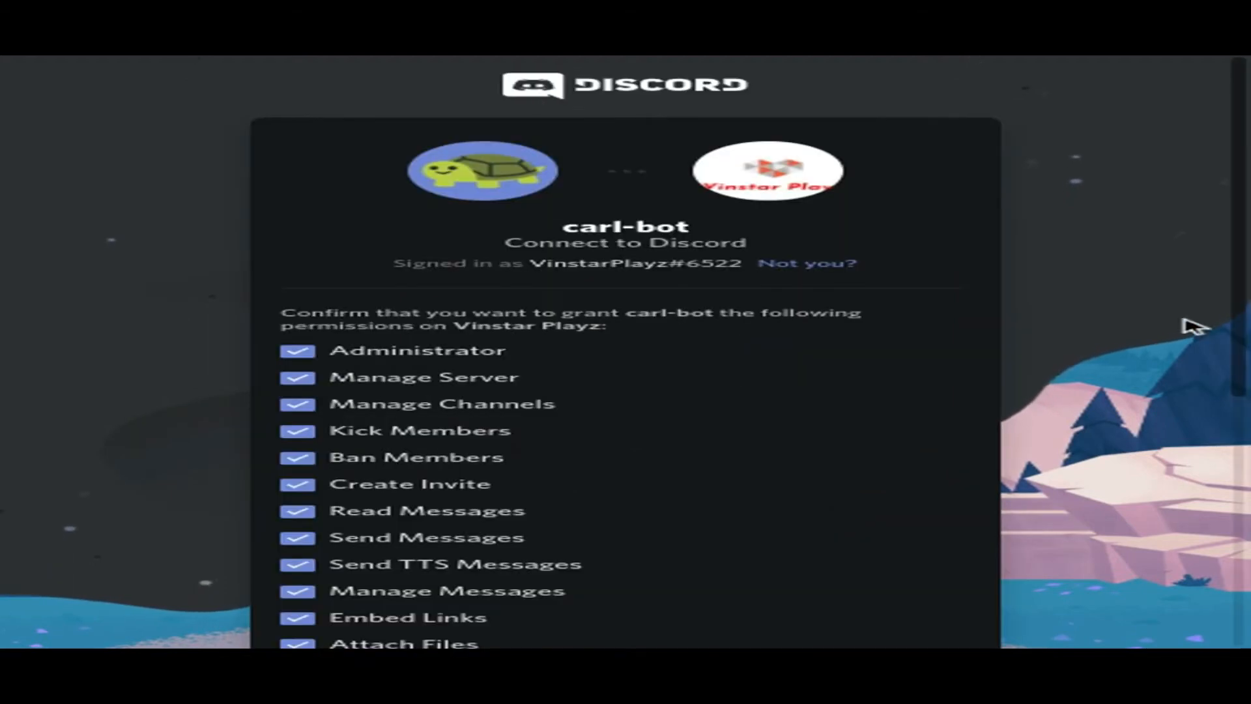
scroll(1193, 339, "down", 6)
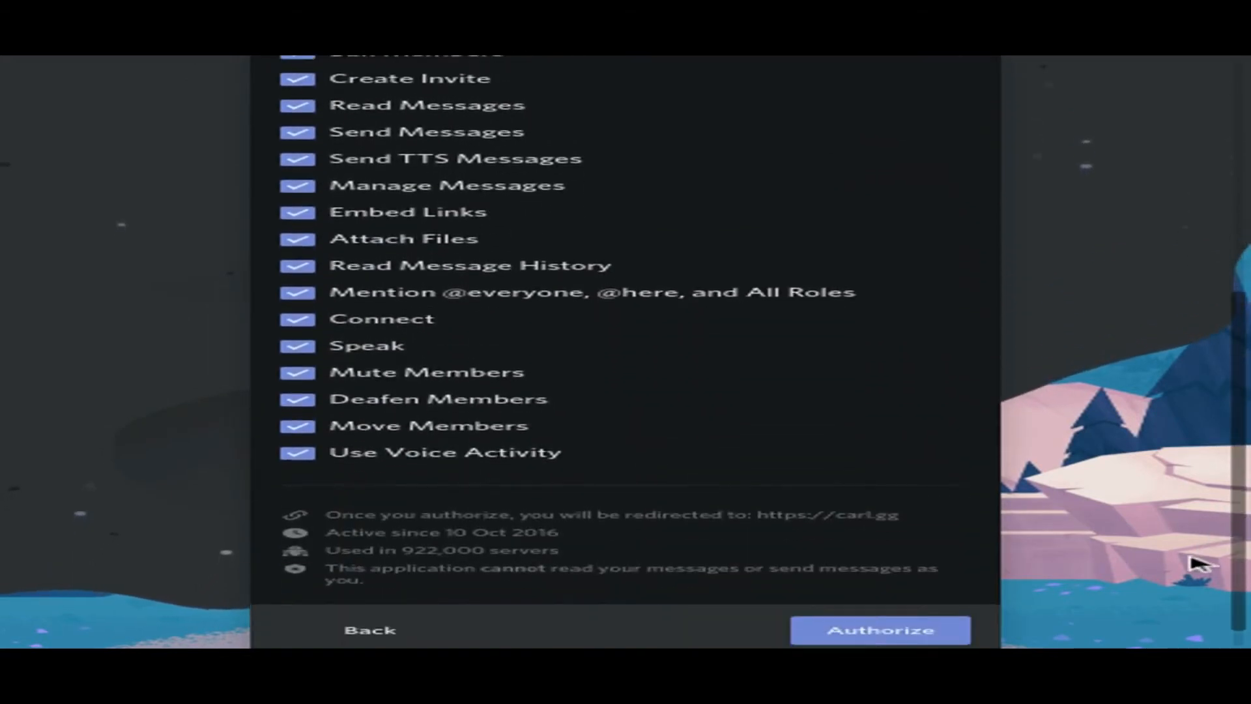
scroll(1196, 573, "down", 1)
left_click(815, 606)
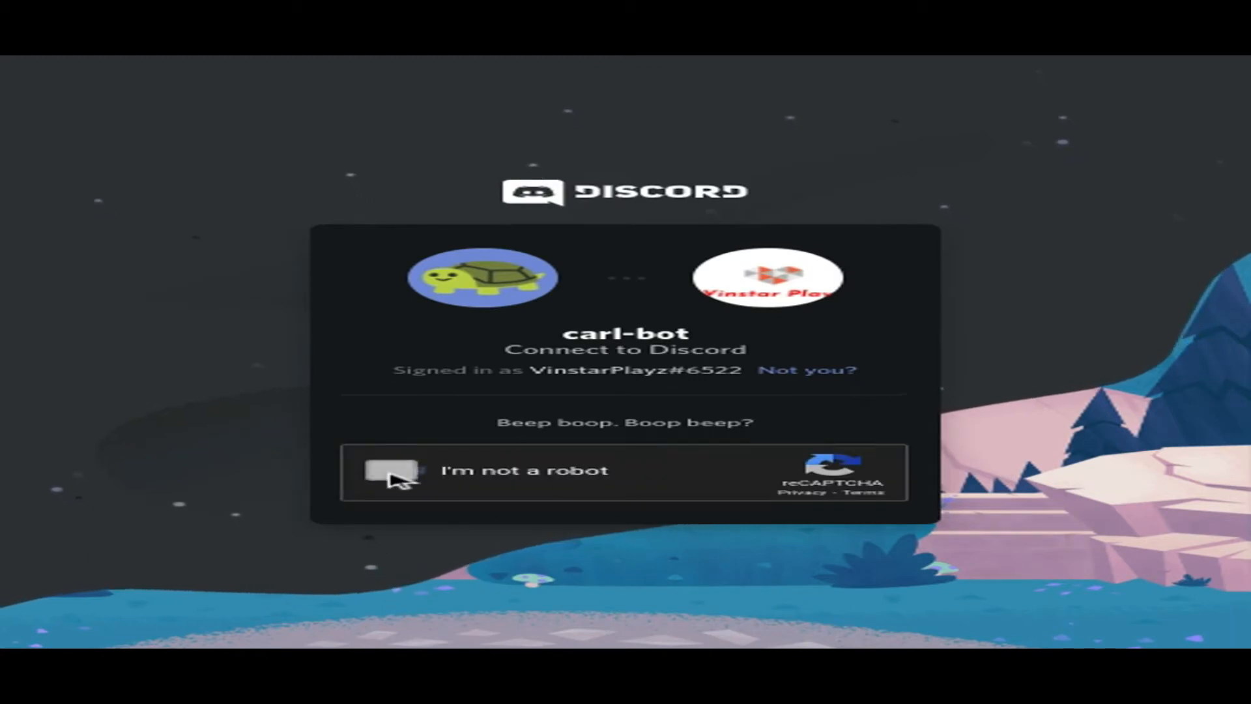
Complete the robot check for carl-bot by selecting the three bicycle images and verifying them
left_click(391, 475)
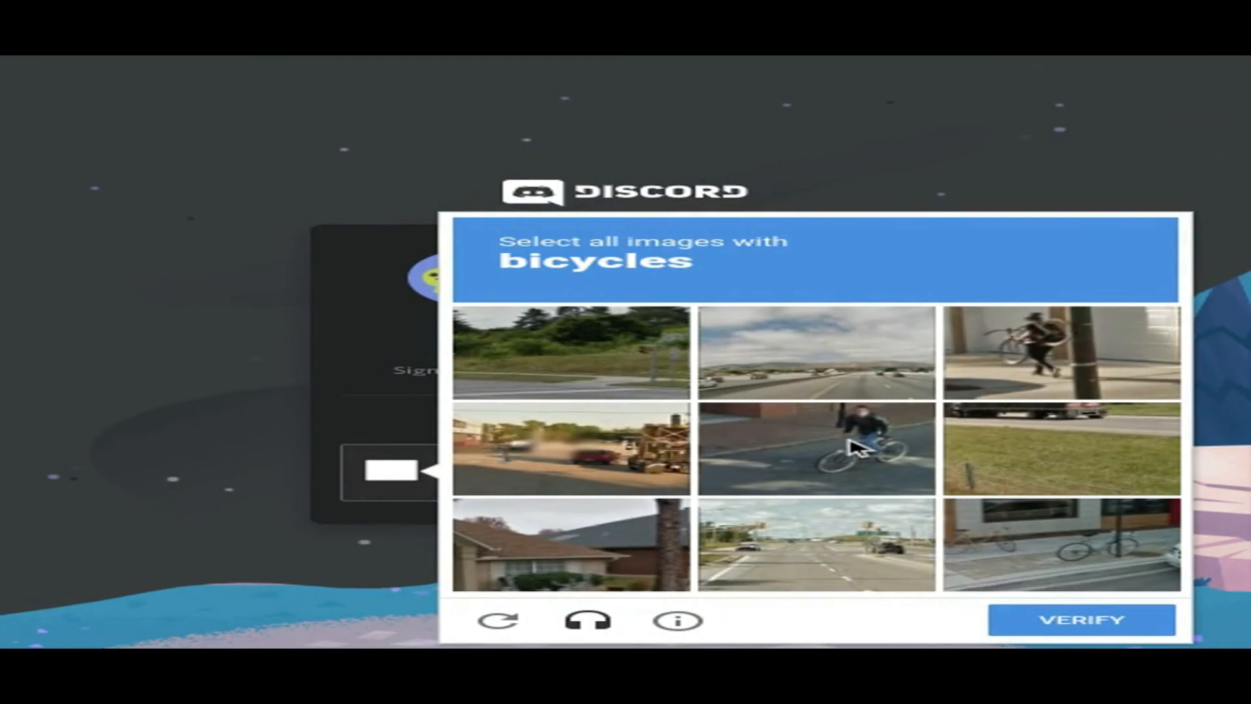
left_click(848, 437)
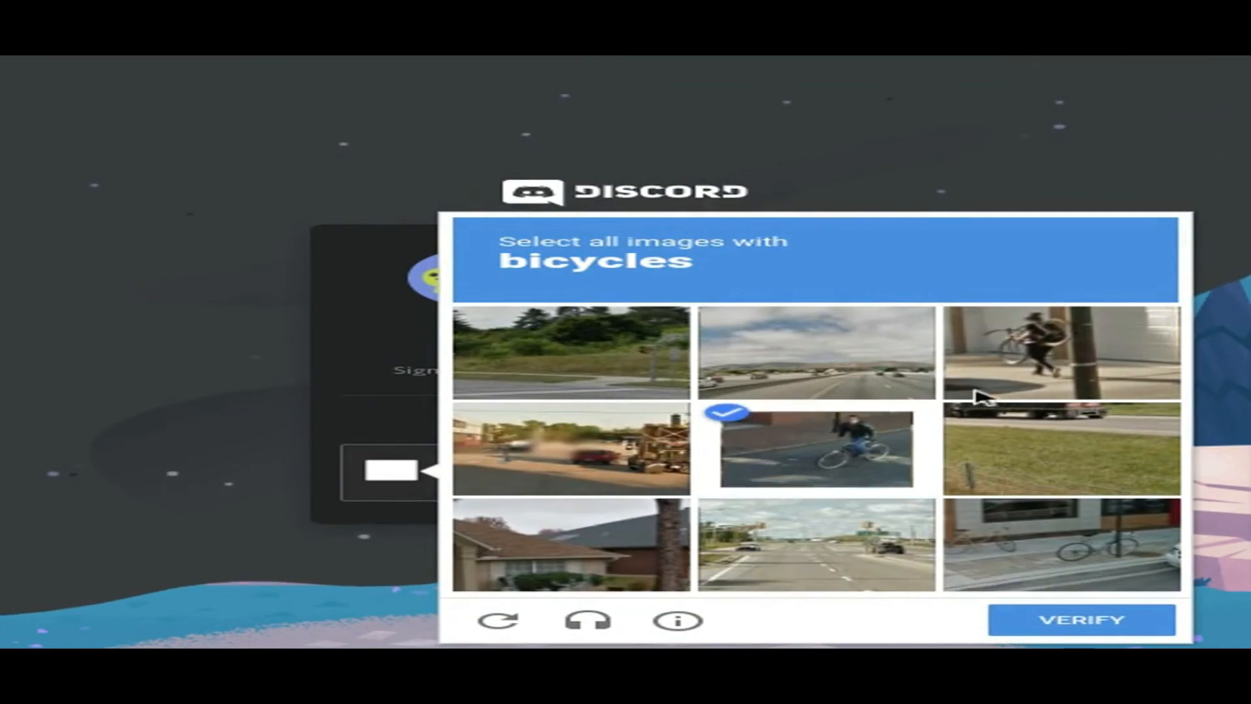
left_click(978, 397)
left_click(997, 568)
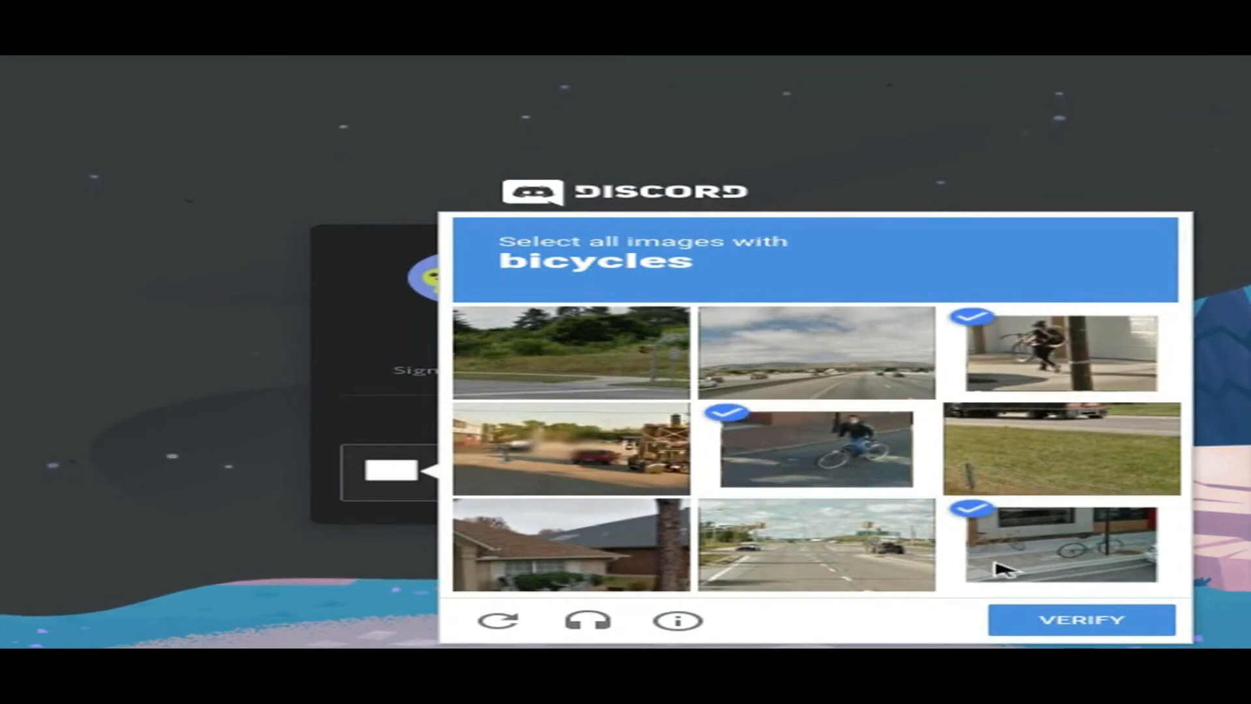
left_click(1052, 624)
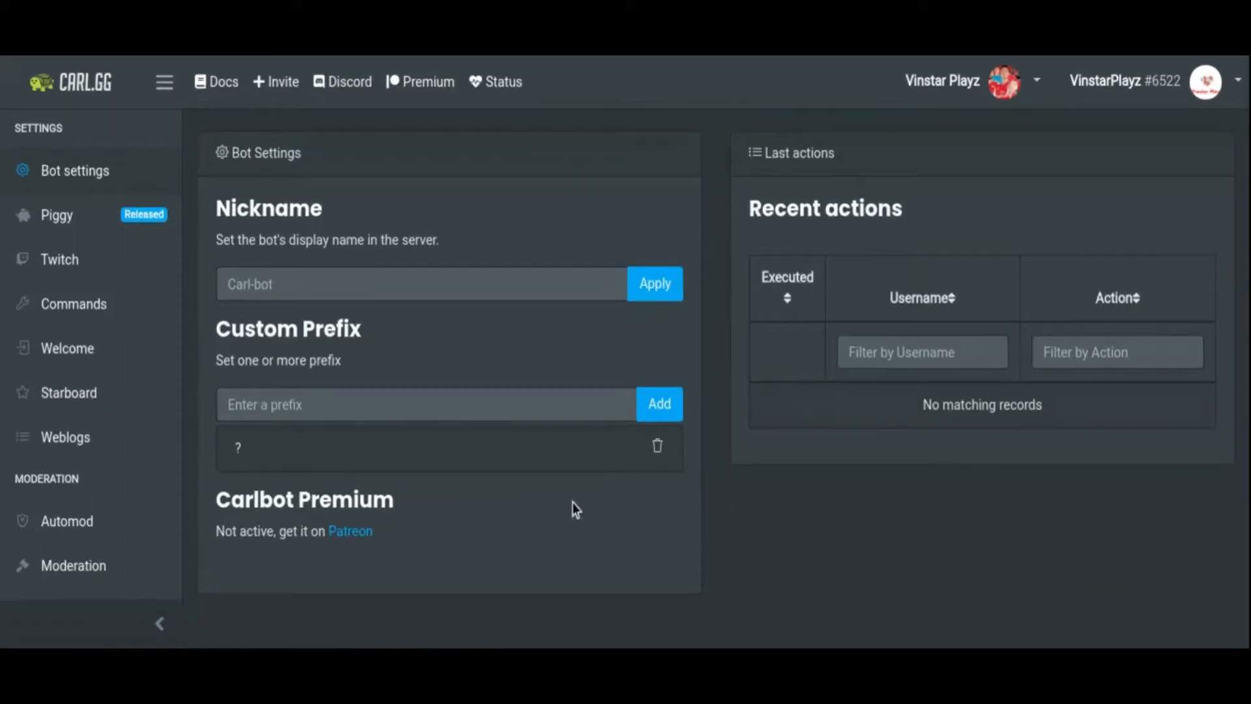
left_click(342, 417)
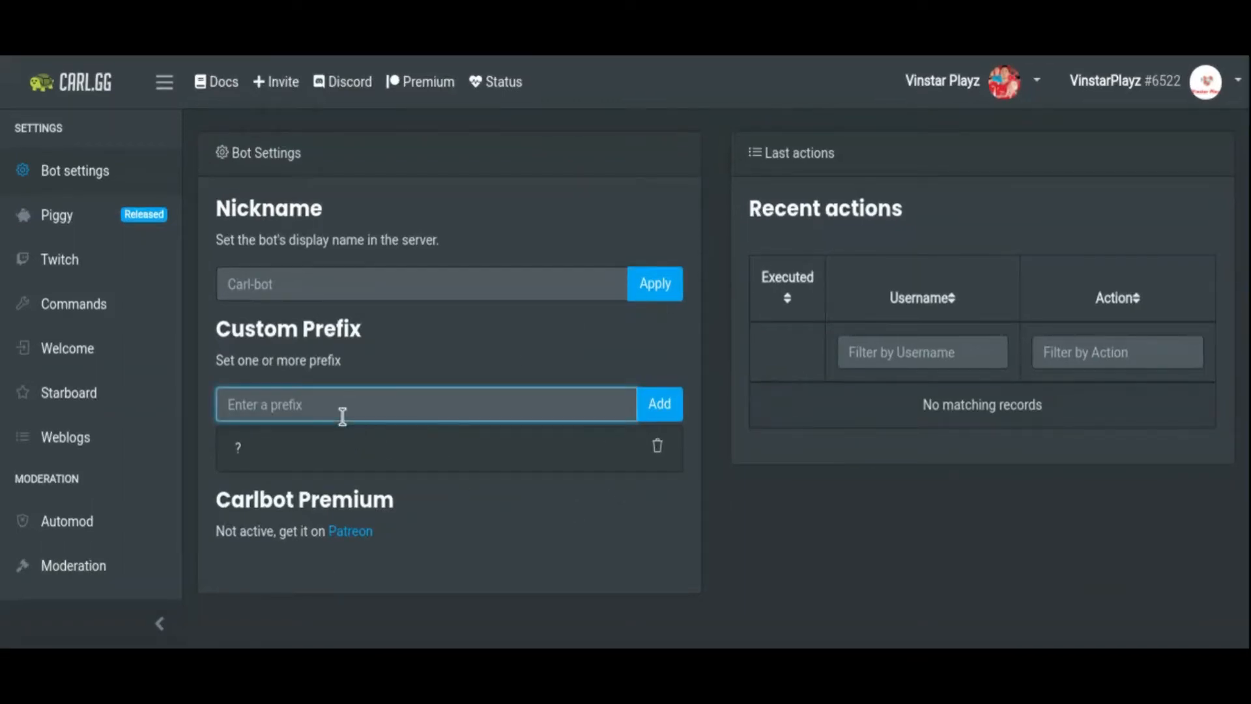
type("how")
key("ctrl+shift+Left")
key("ctrl+shift+Left")
key("ctrl+shift+Left")
key("ctrl+shift+Left")
key("ctrl+shift+Left")
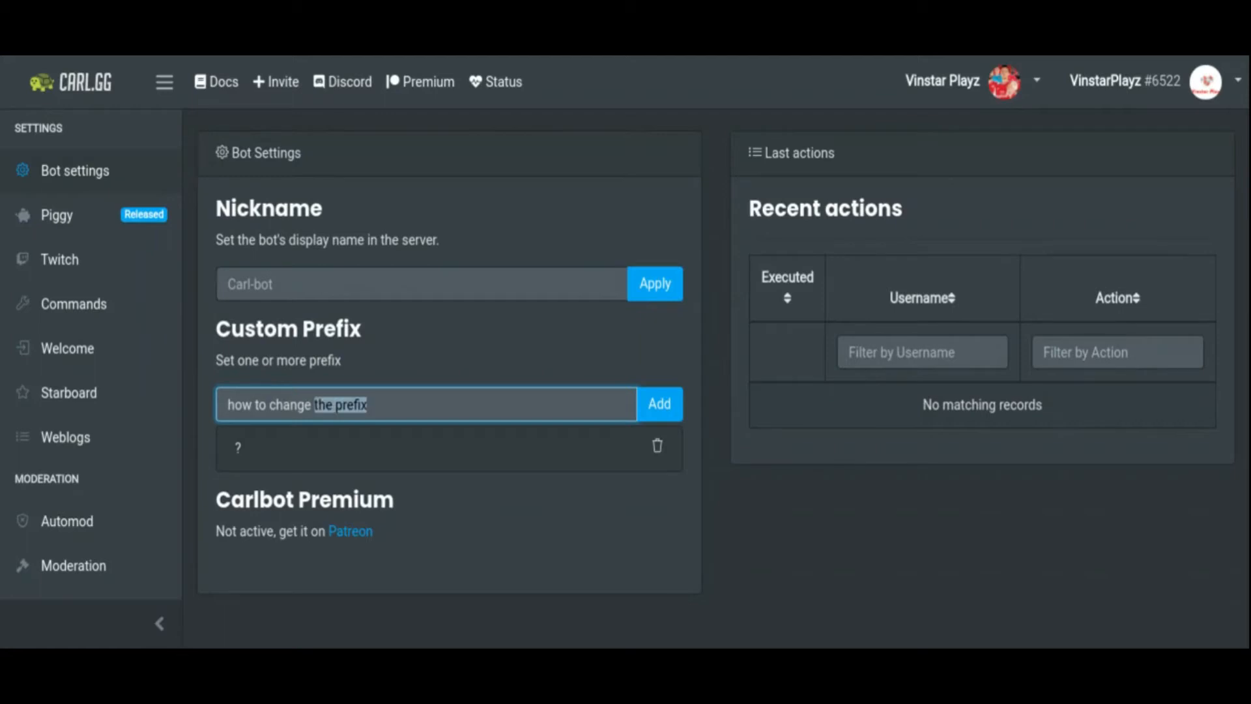
key("BackSpace")
Add "-" as a custom prefix for carl-bot and remove the "?" prefix
type("-")
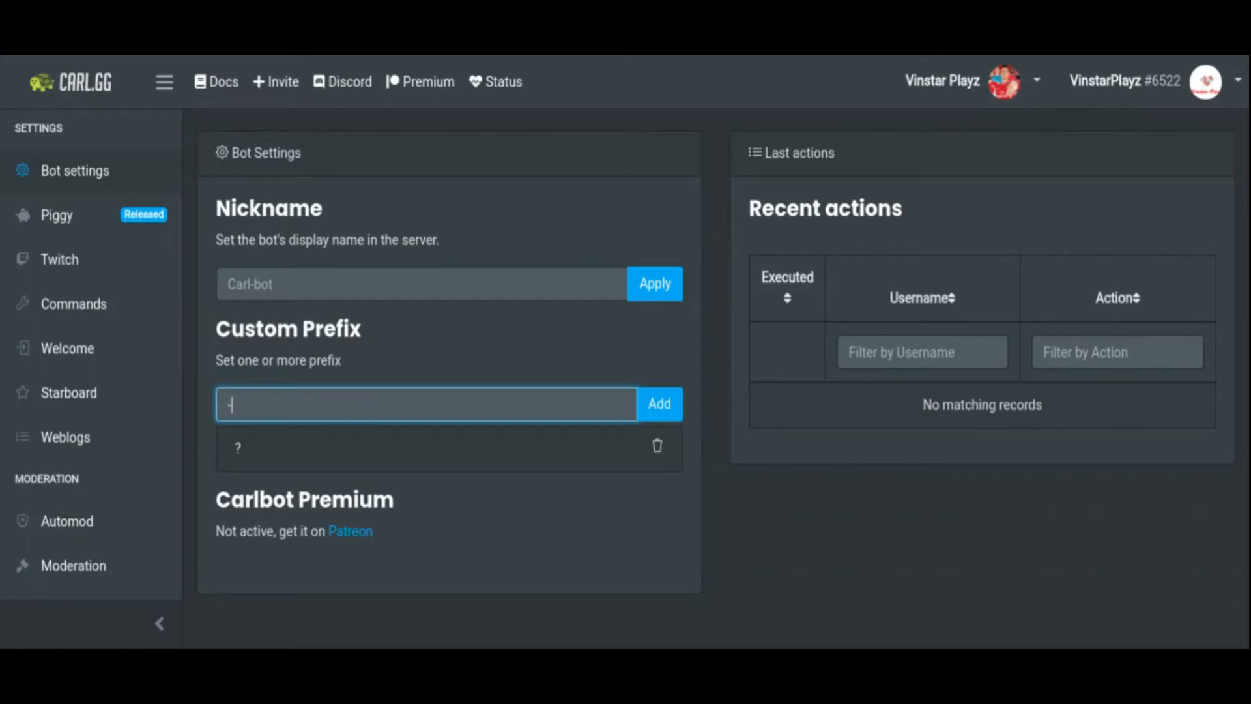
left_click(657, 404)
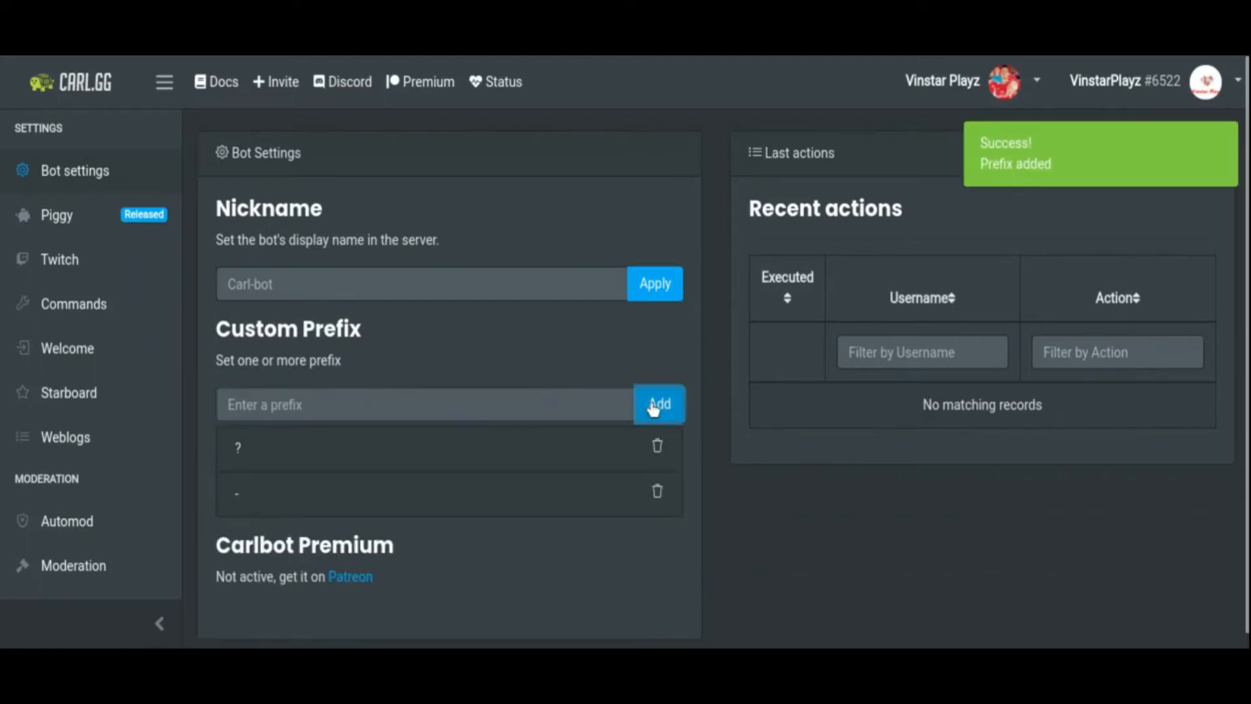
left_click(658, 446)
left_click(381, 416)
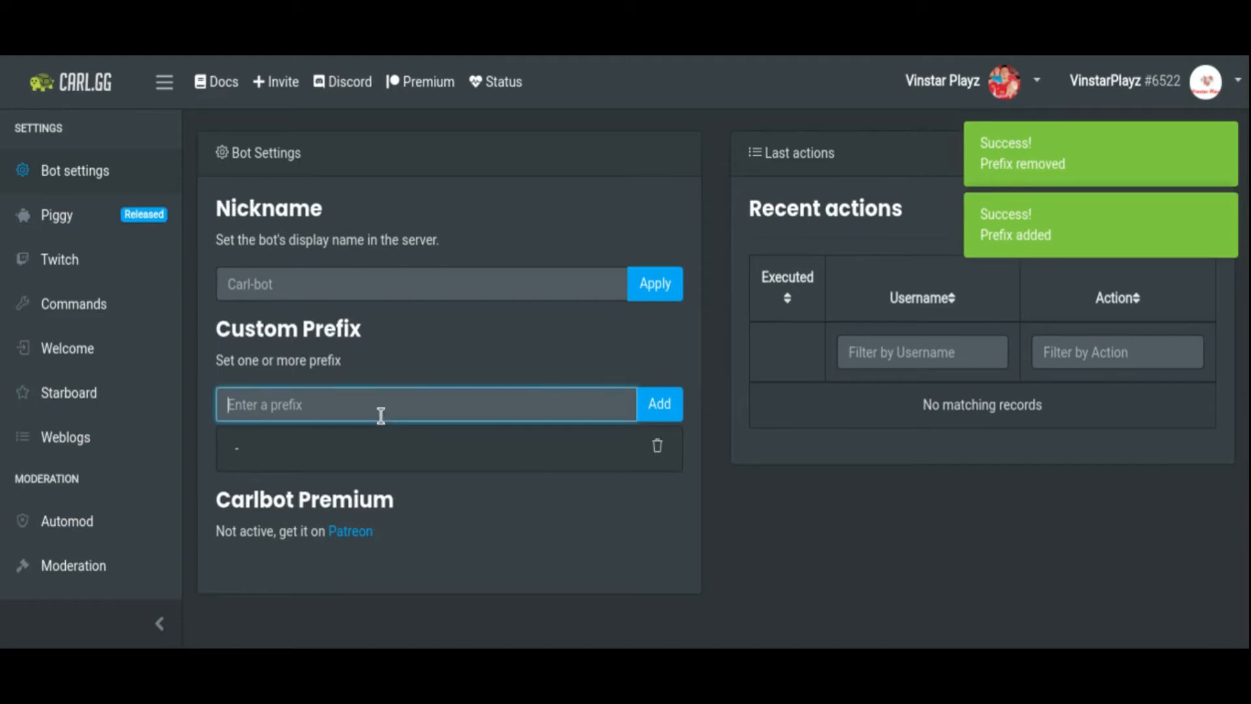
type("there you go")
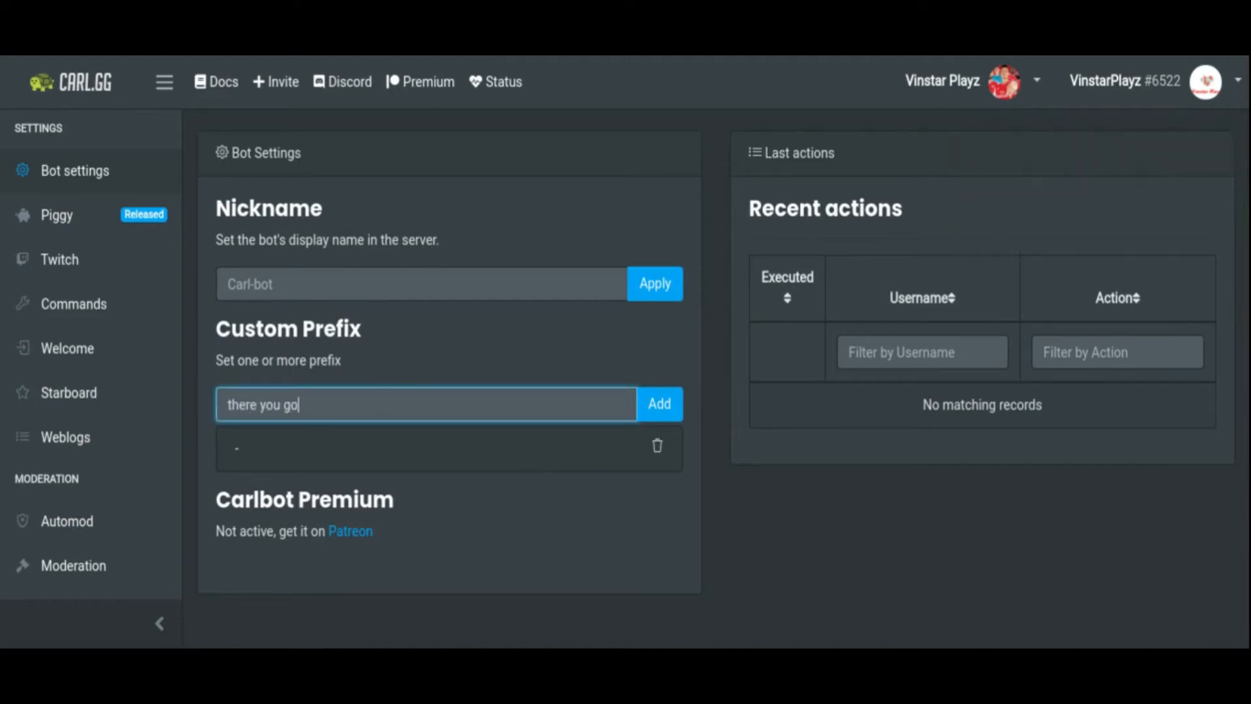
key("ctrl+a")
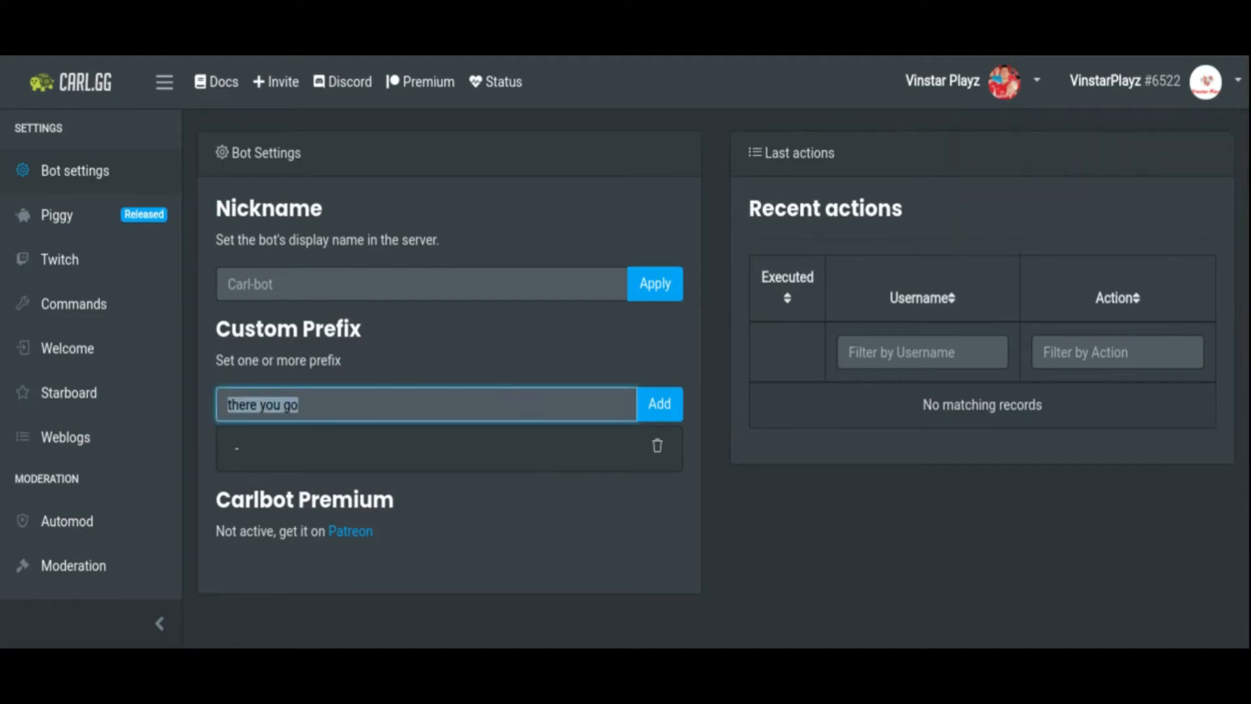
key("BackSpace")
left_click(509, 559)
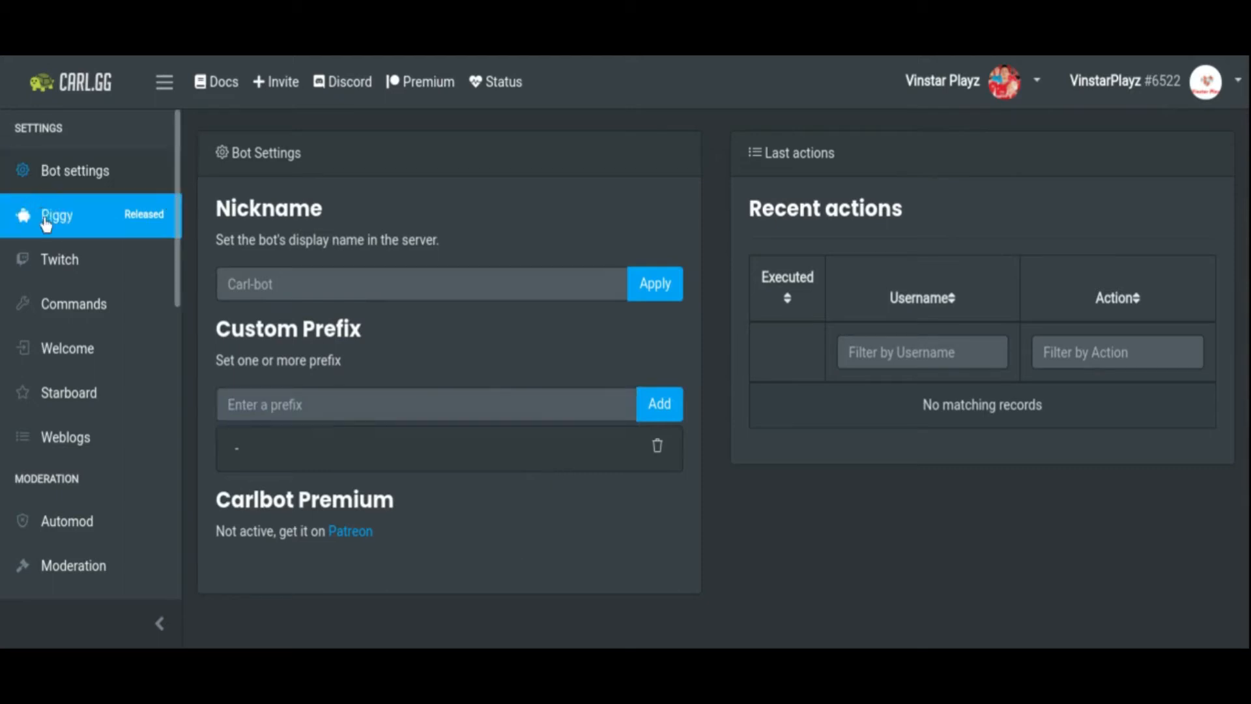
Look at carl-bot's Piggy, Twitch and Commands pages
left_click(68, 209)
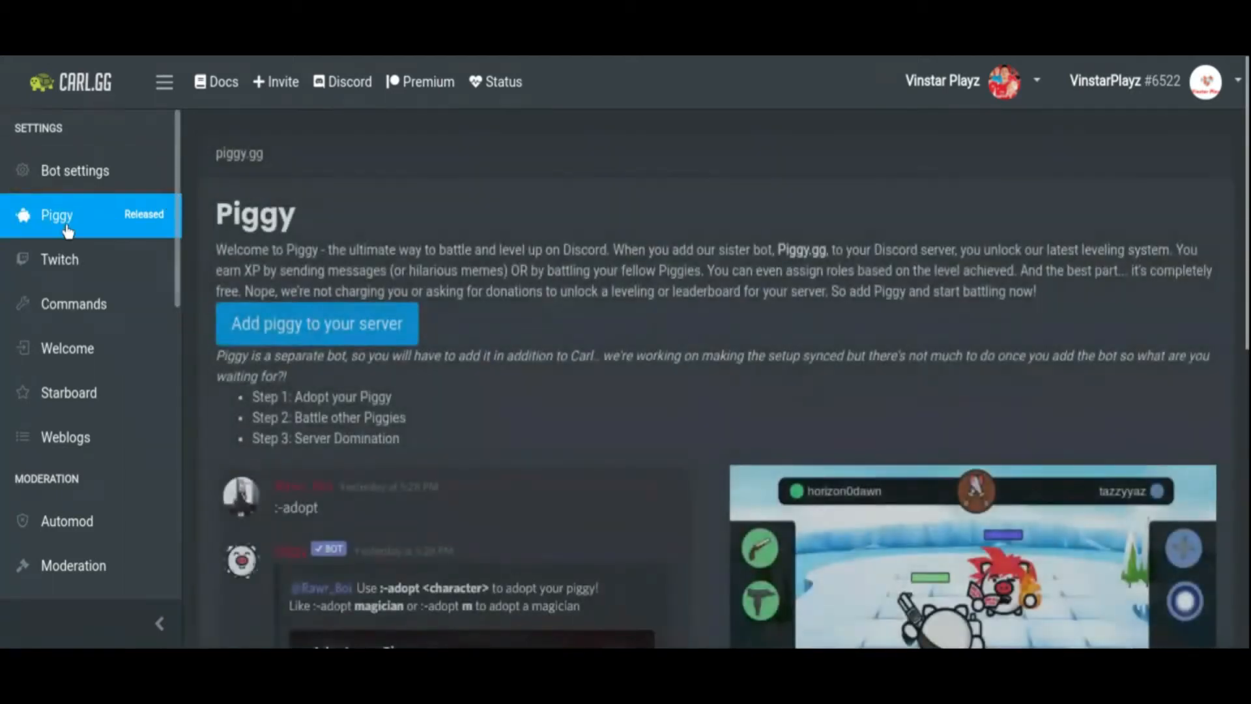
left_click(74, 259)
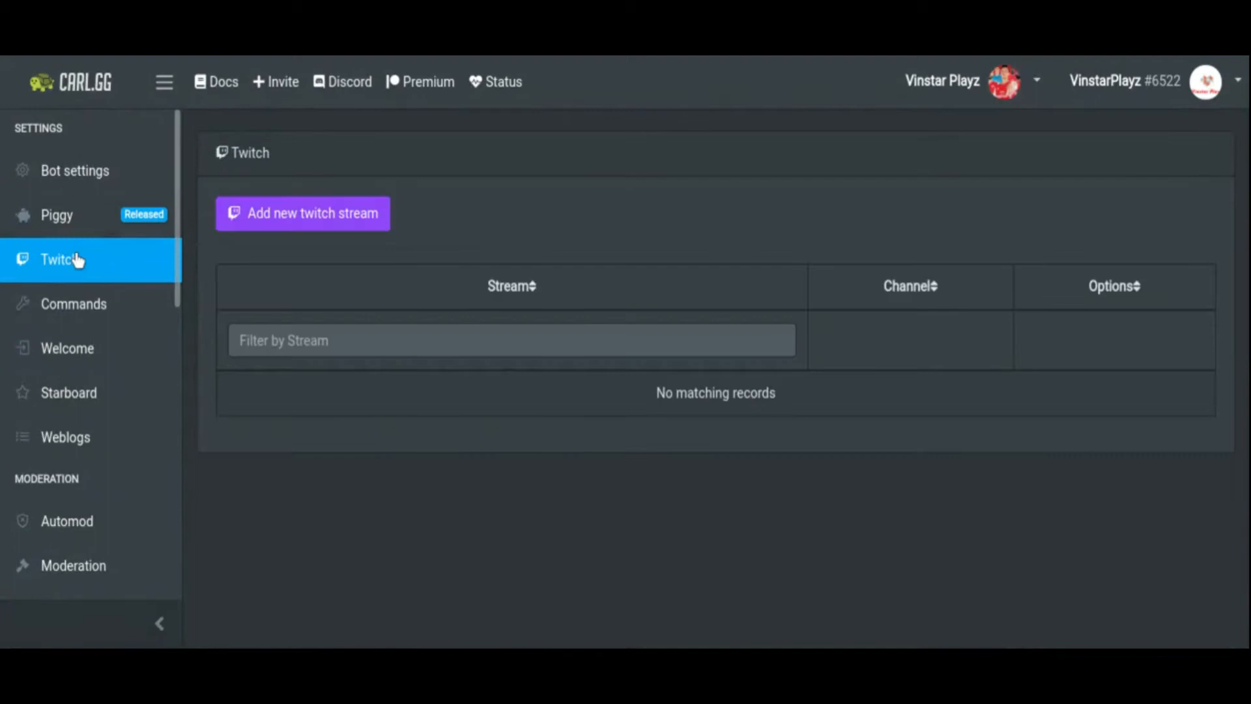
left_click(78, 308)
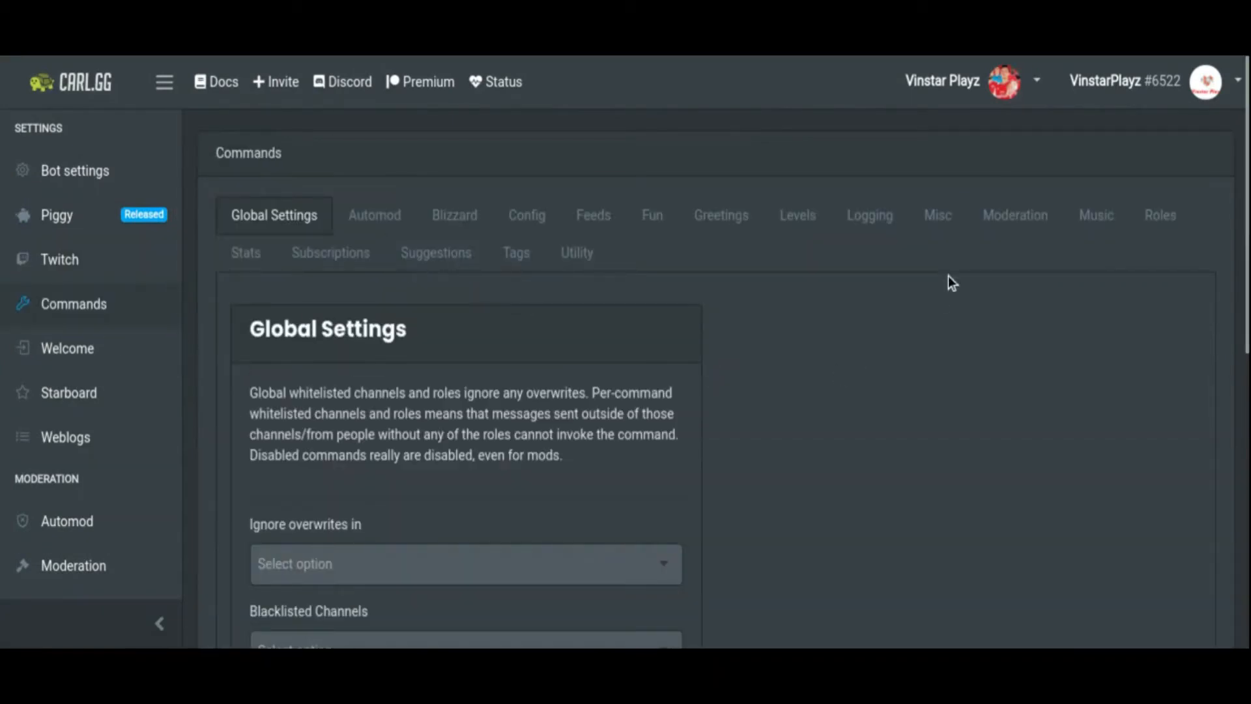
Disable the bassboost command in the Music category and enable it again
left_click(1098, 219)
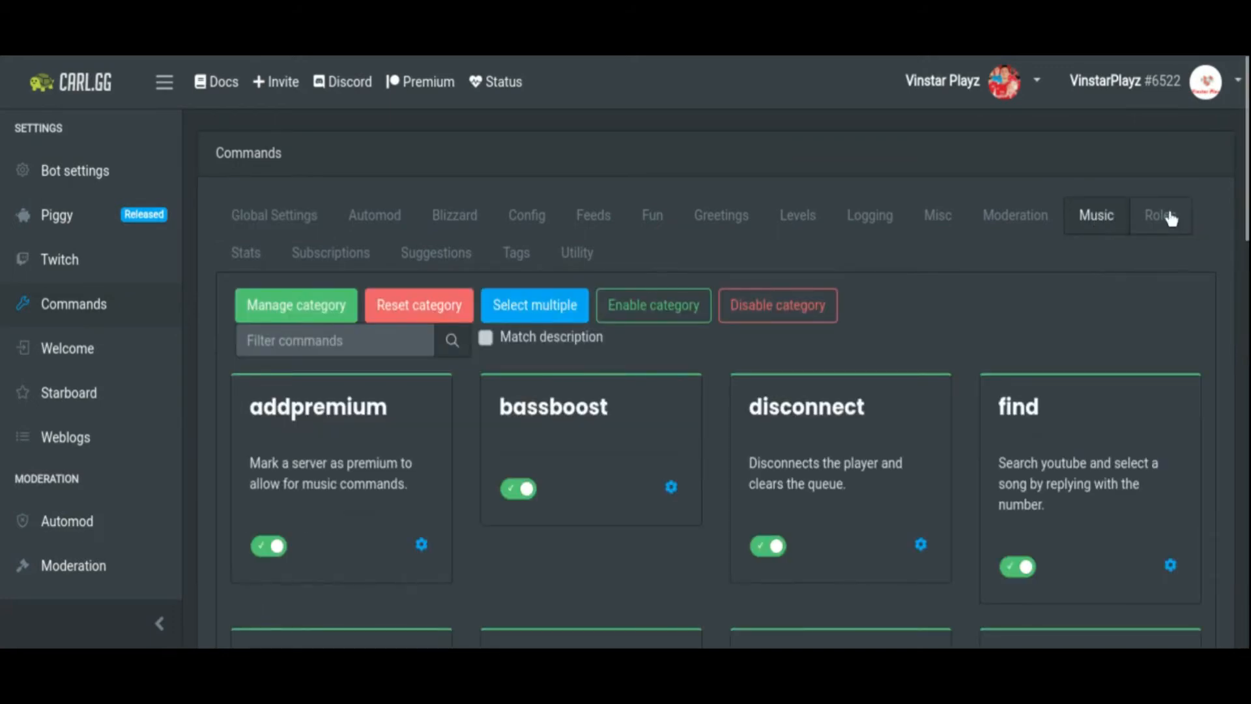
scroll(840, 267, "down", 3)
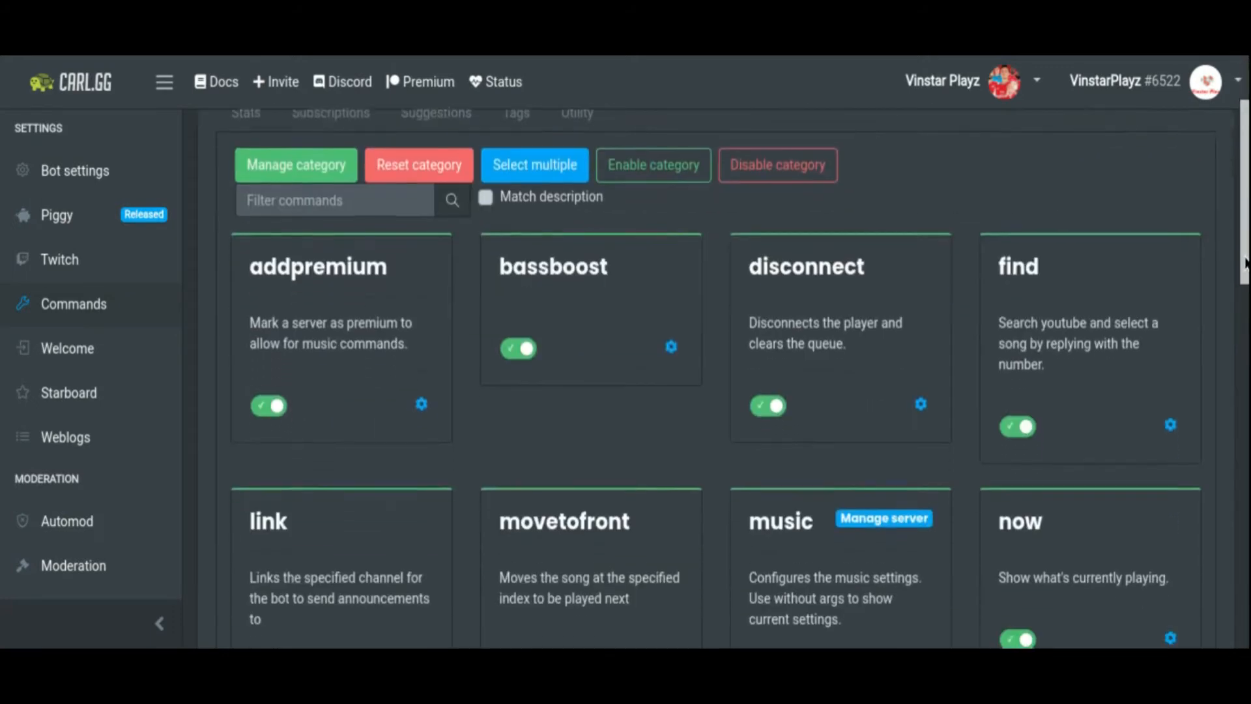
left_click(529, 338)
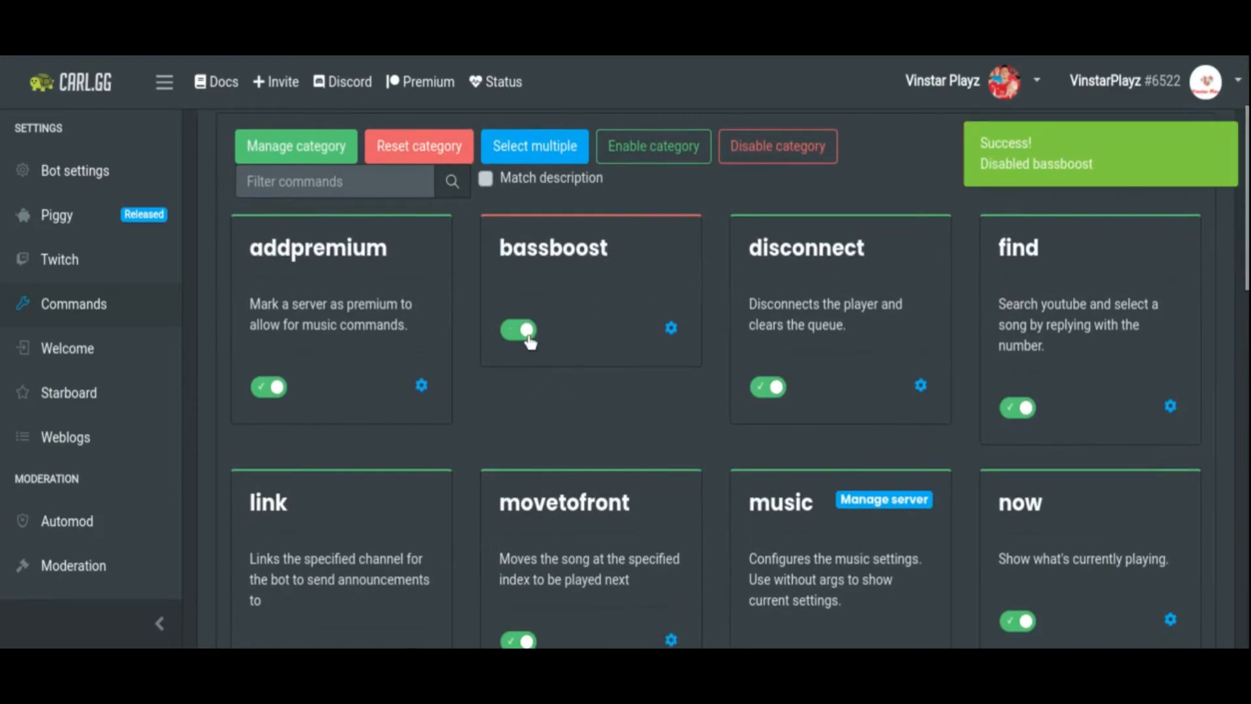
left_click(530, 339)
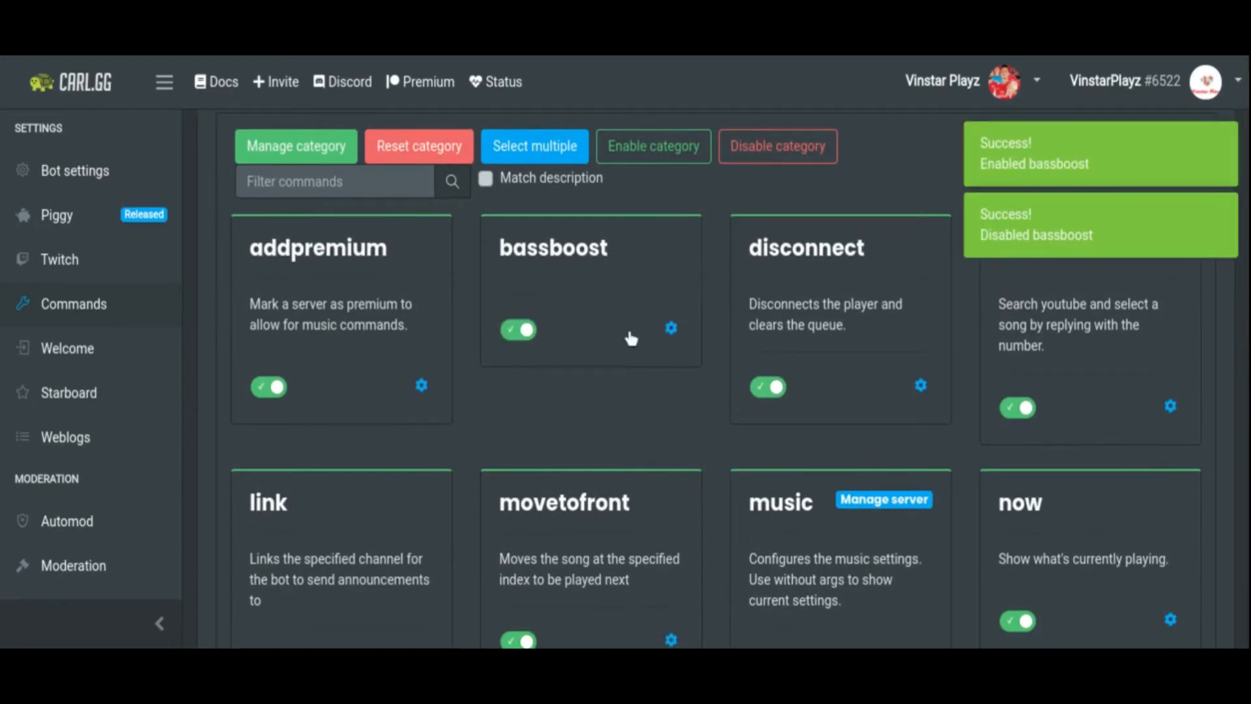
scroll(1248, 347, "up", 3)
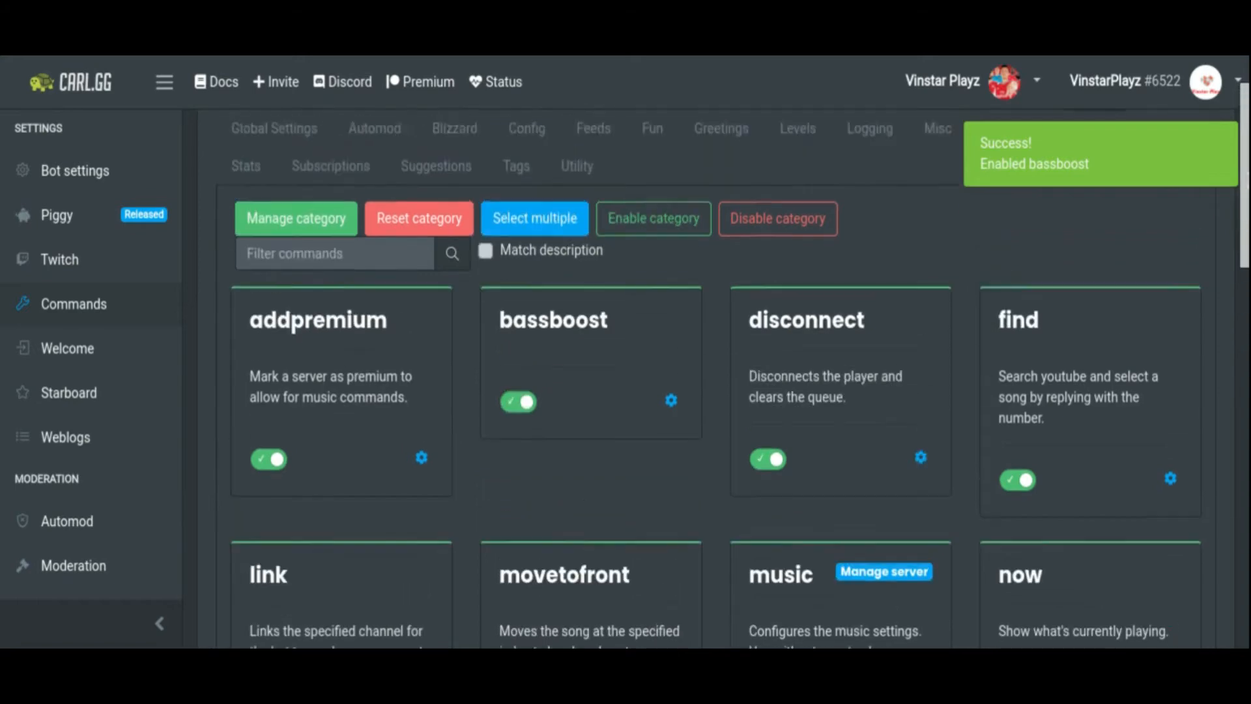
Look through the Roles, Blizzard and Global Settings sections of the commands
left_click(1159, 225)
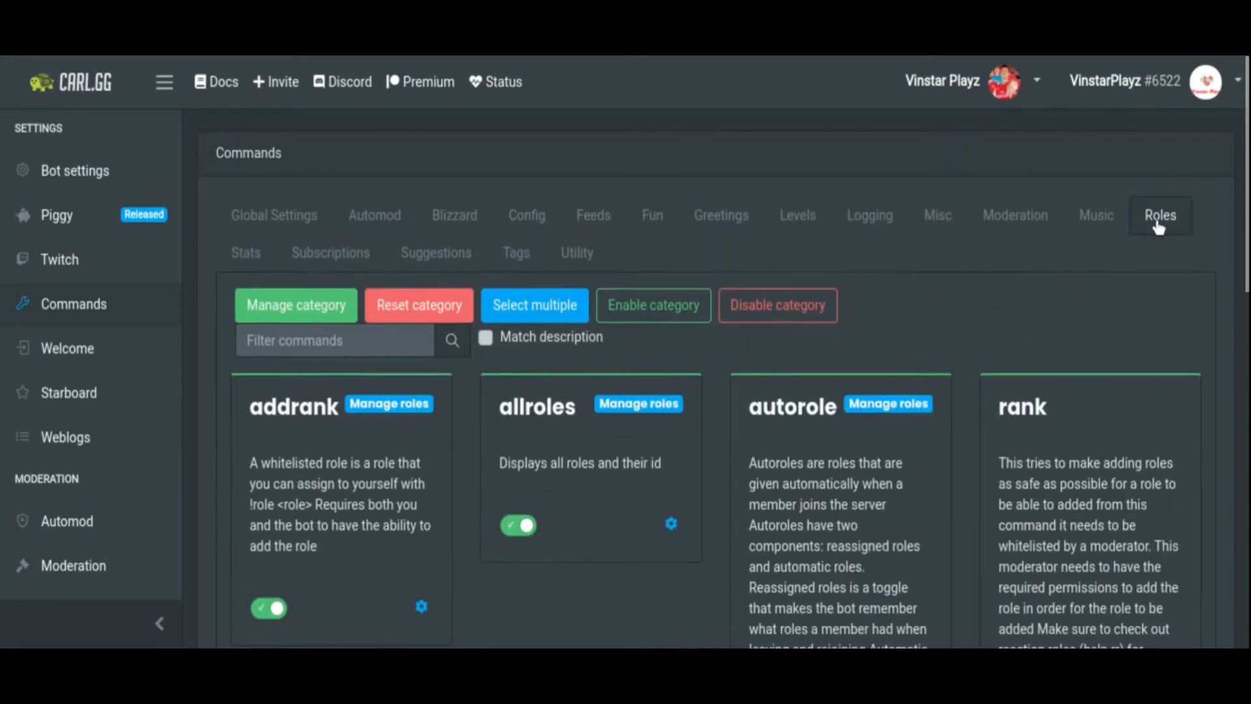
left_click(458, 212)
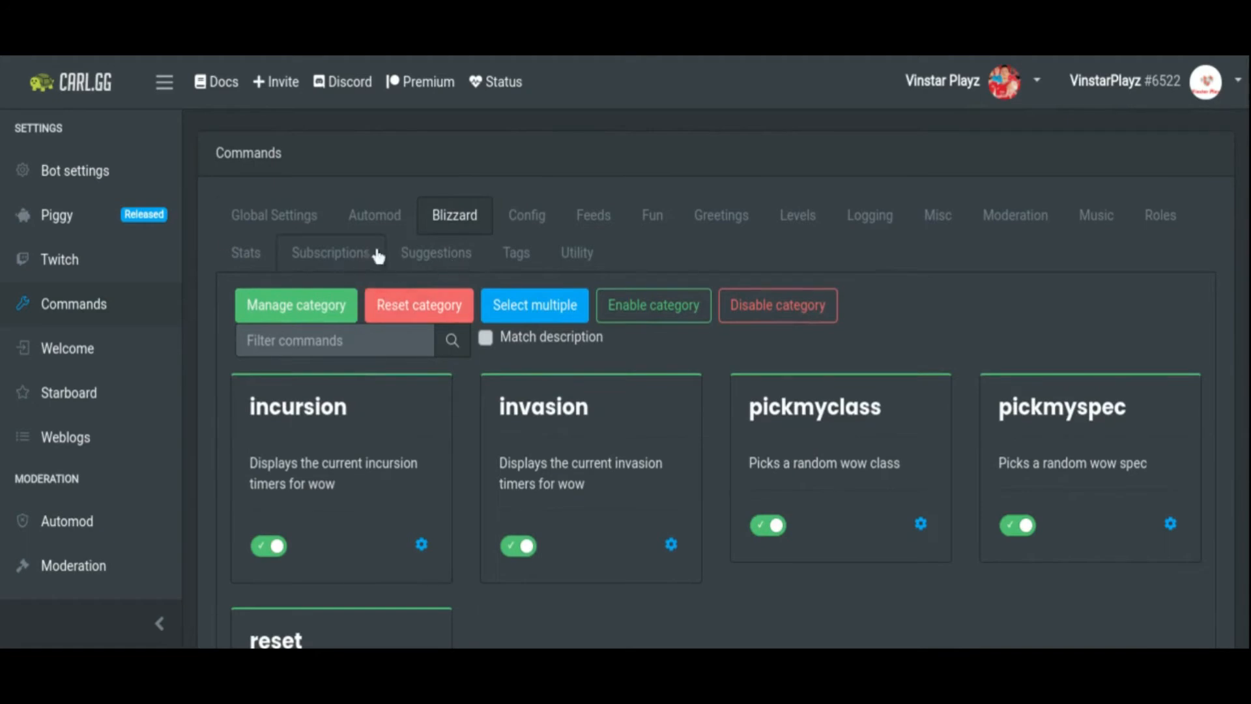
left_click(230, 225)
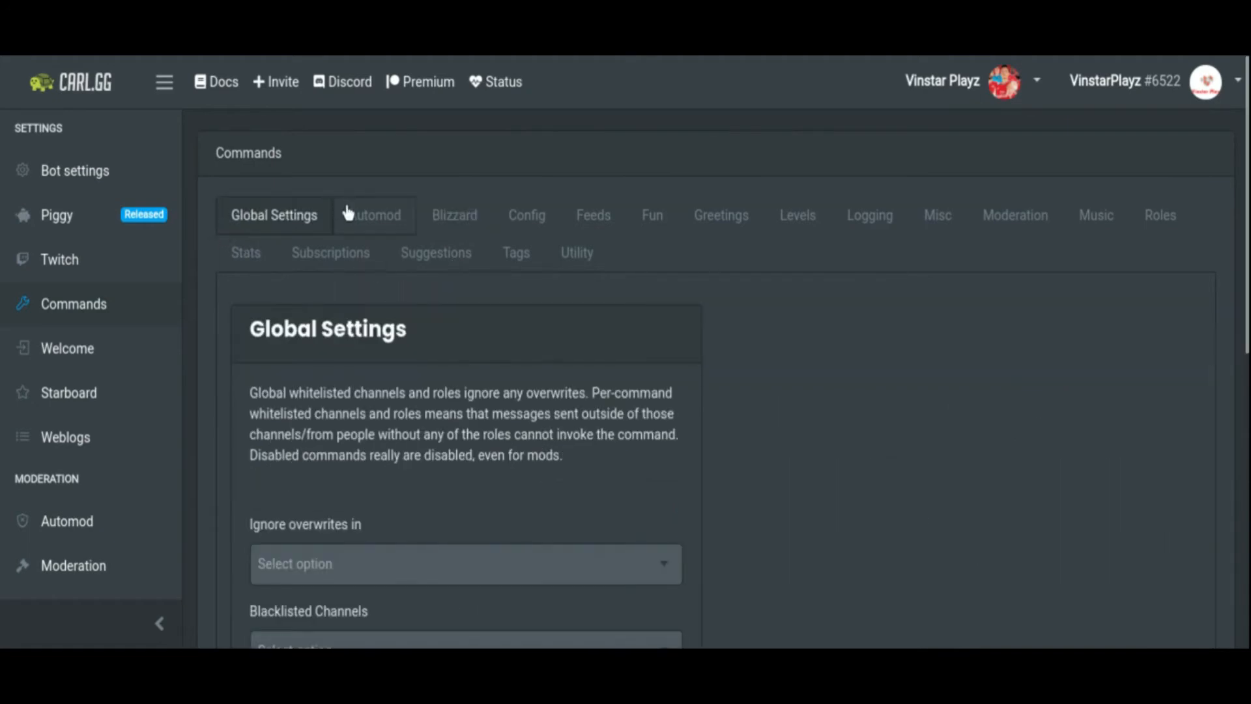
Disable the capslimit command in the Automod category and enable it again
left_click(352, 213)
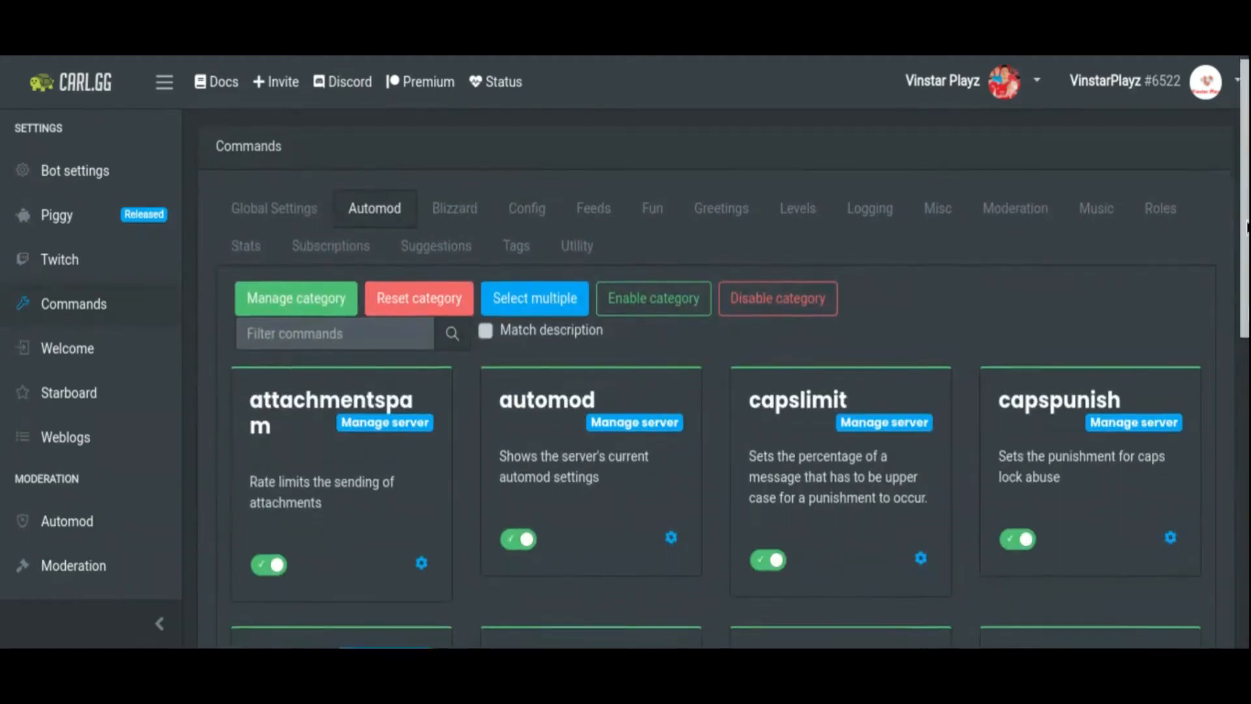
scroll(717, 378, "down", 3)
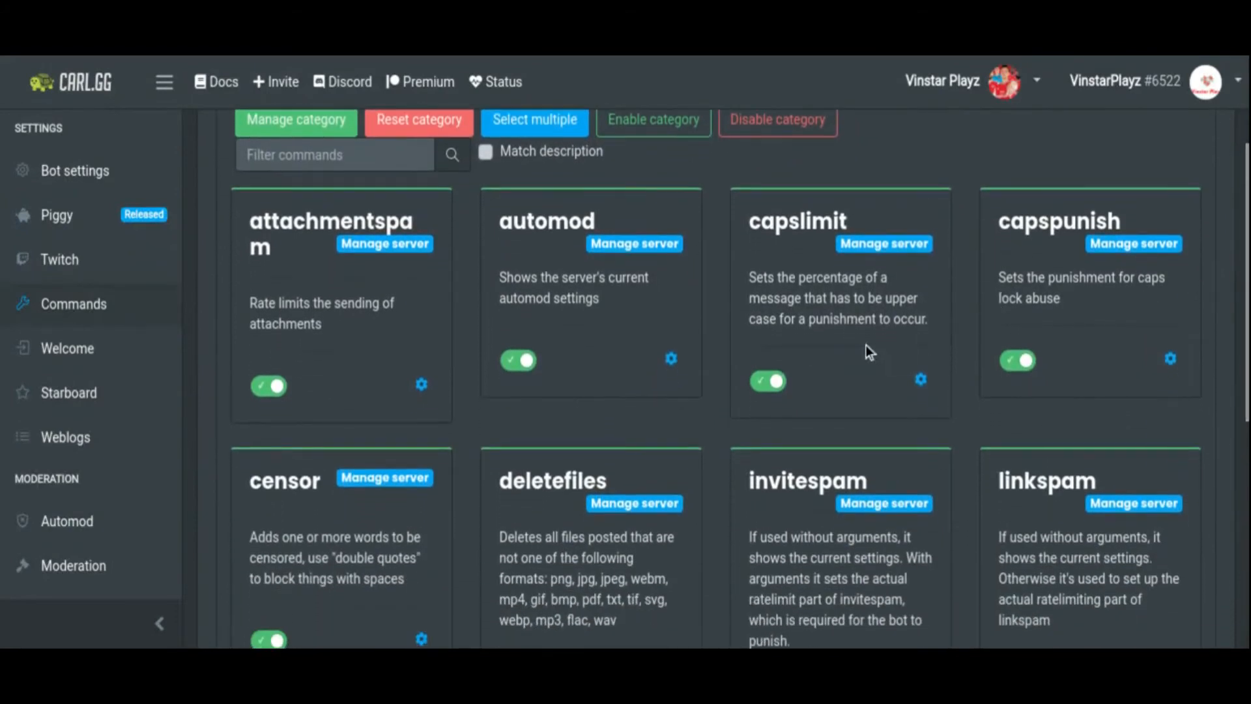
left_click(773, 383)
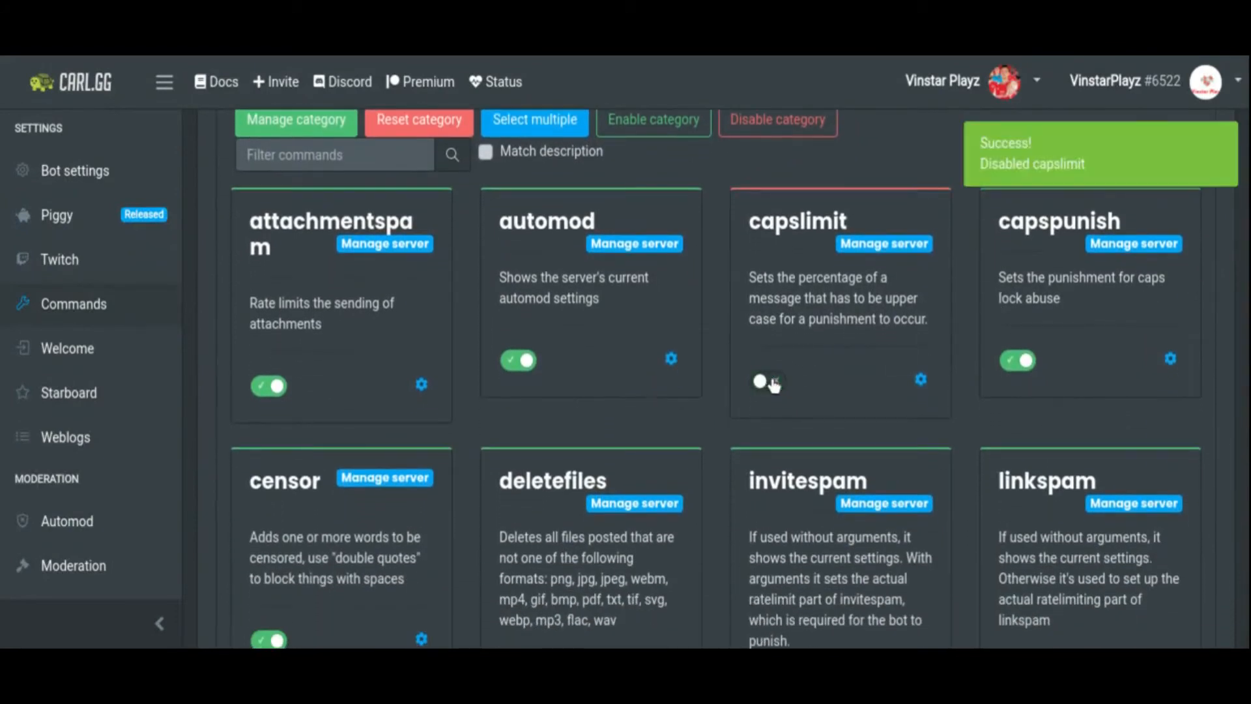
left_click(772, 383)
In the capslimit overwrites, require the spam-and-stuff channel, blacklist the general channel, and check the role options
left_click(919, 385)
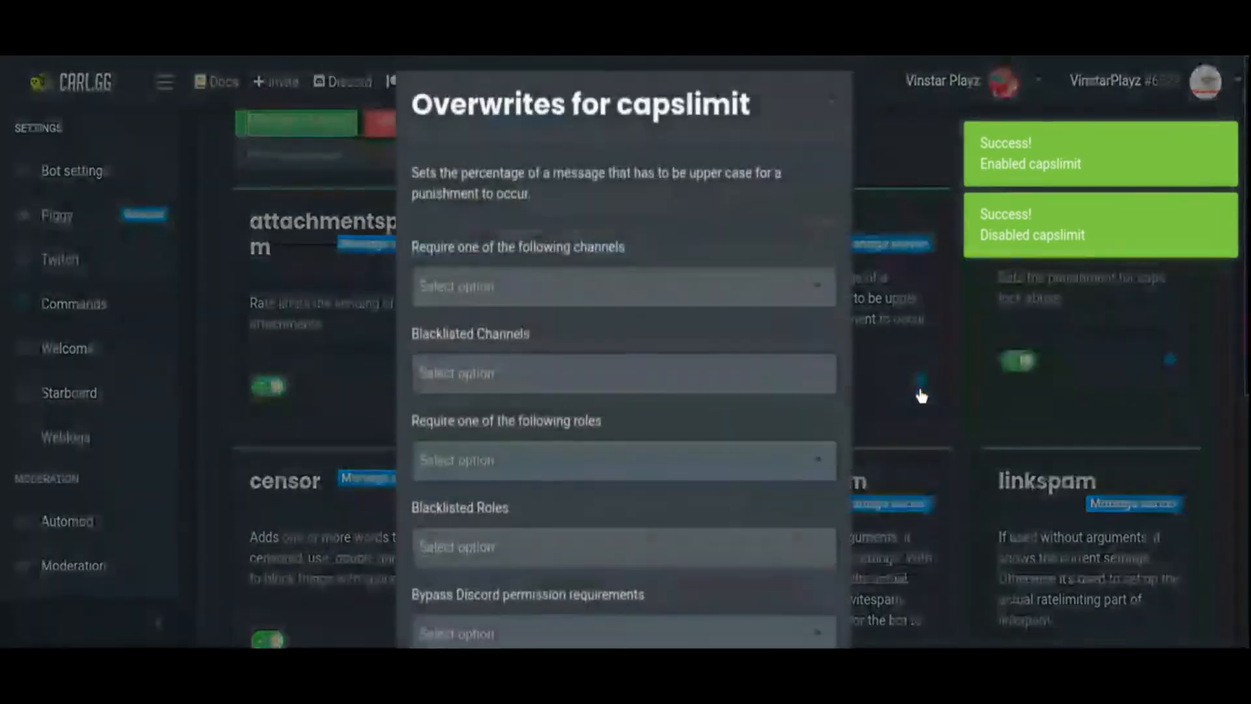
left_click(682, 299)
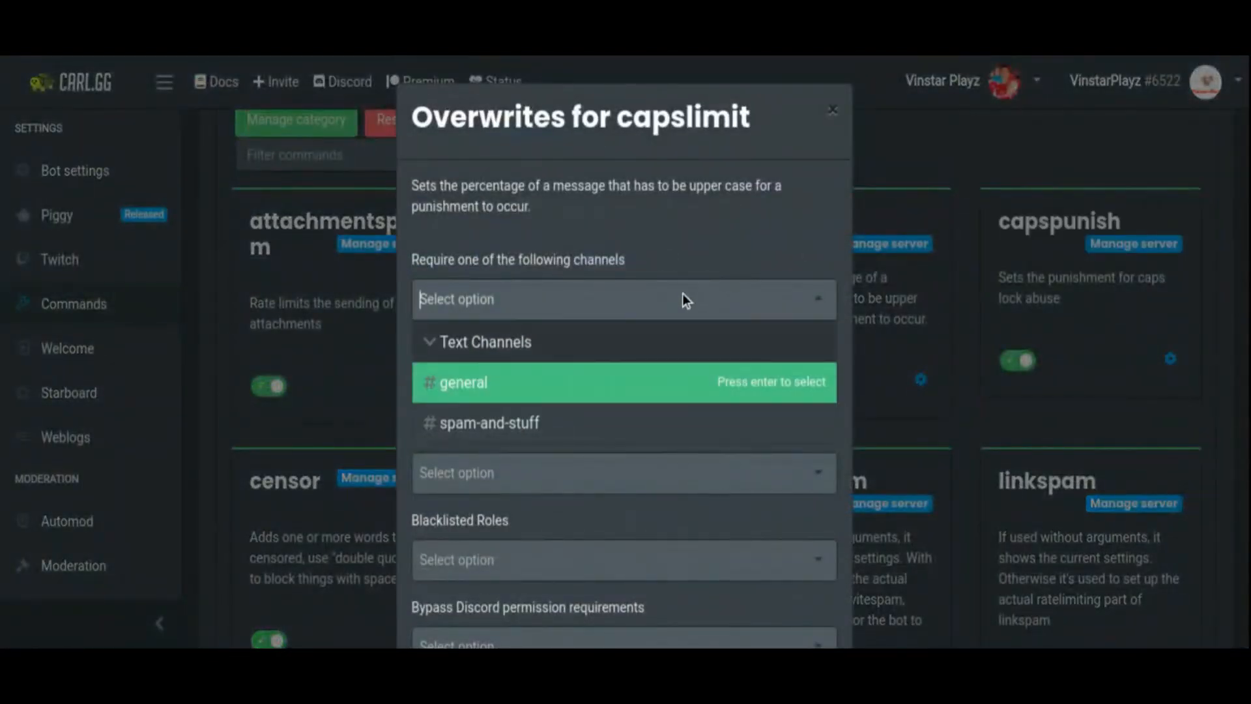
left_click(563, 415)
left_click(507, 394)
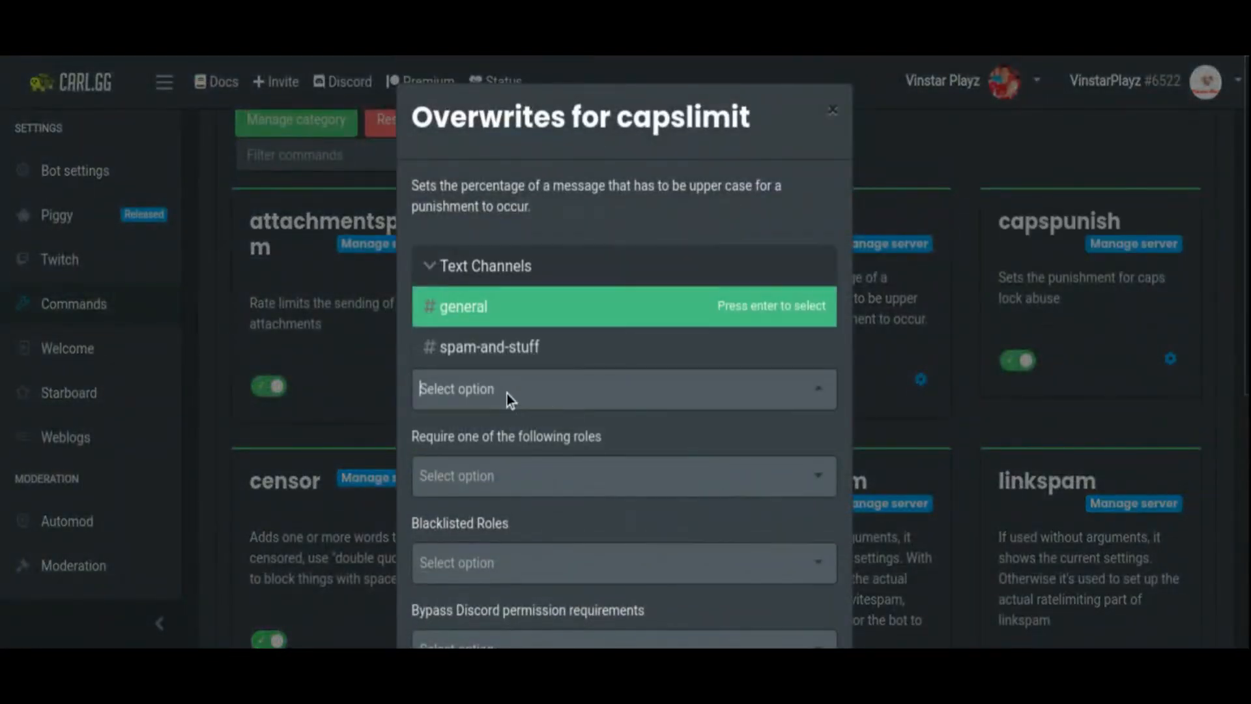
left_click(466, 319)
left_click(472, 475)
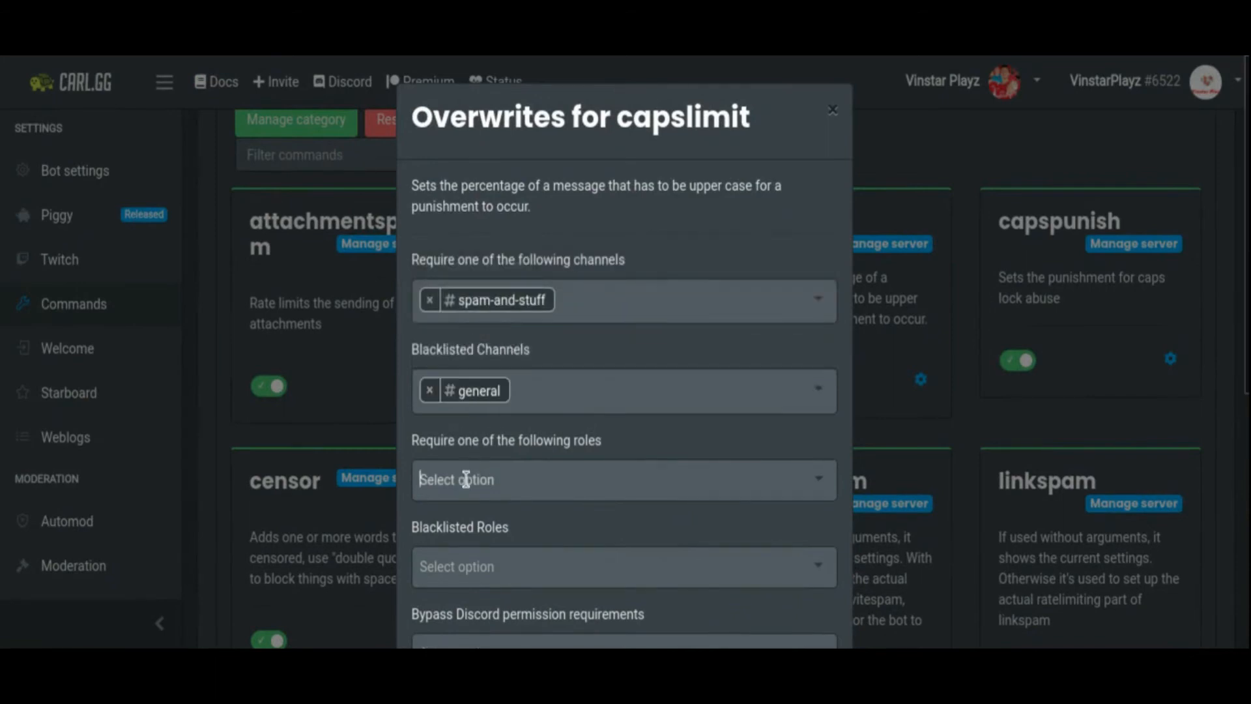
left_click(507, 564)
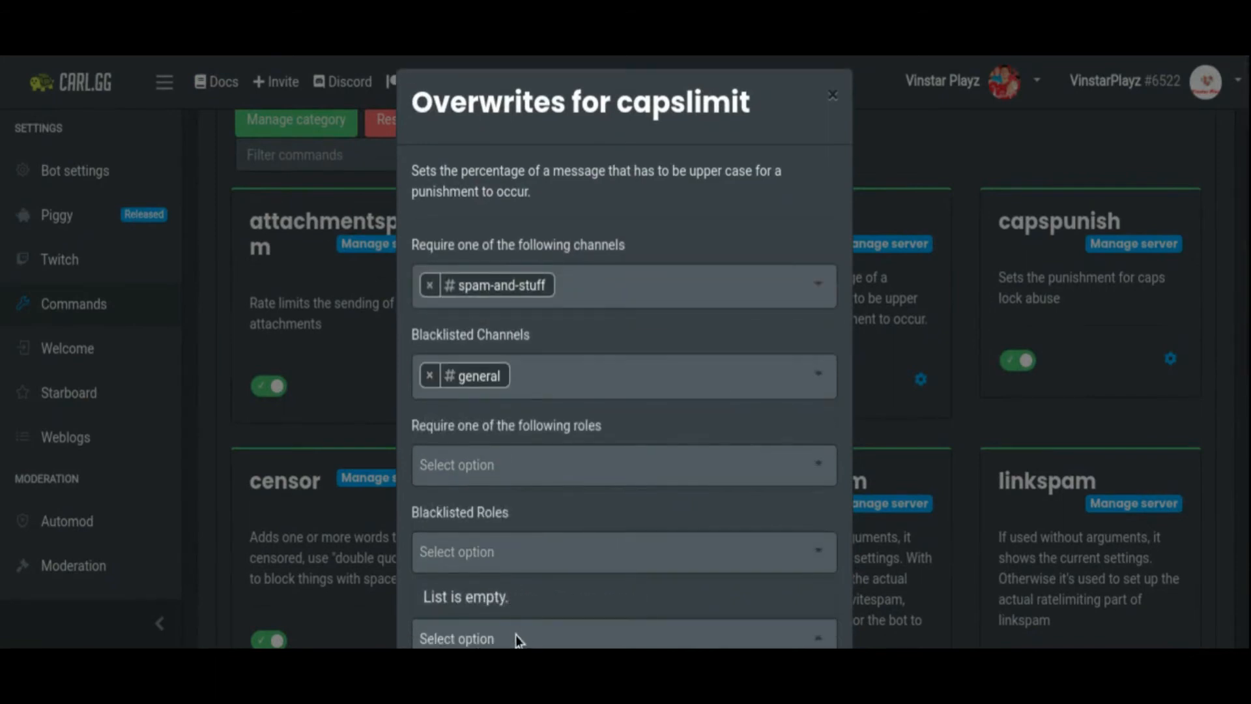
Remove the required and blacklisted channels from the capslimit overwrites and close them
left_click(430, 286)
left_click(430, 377)
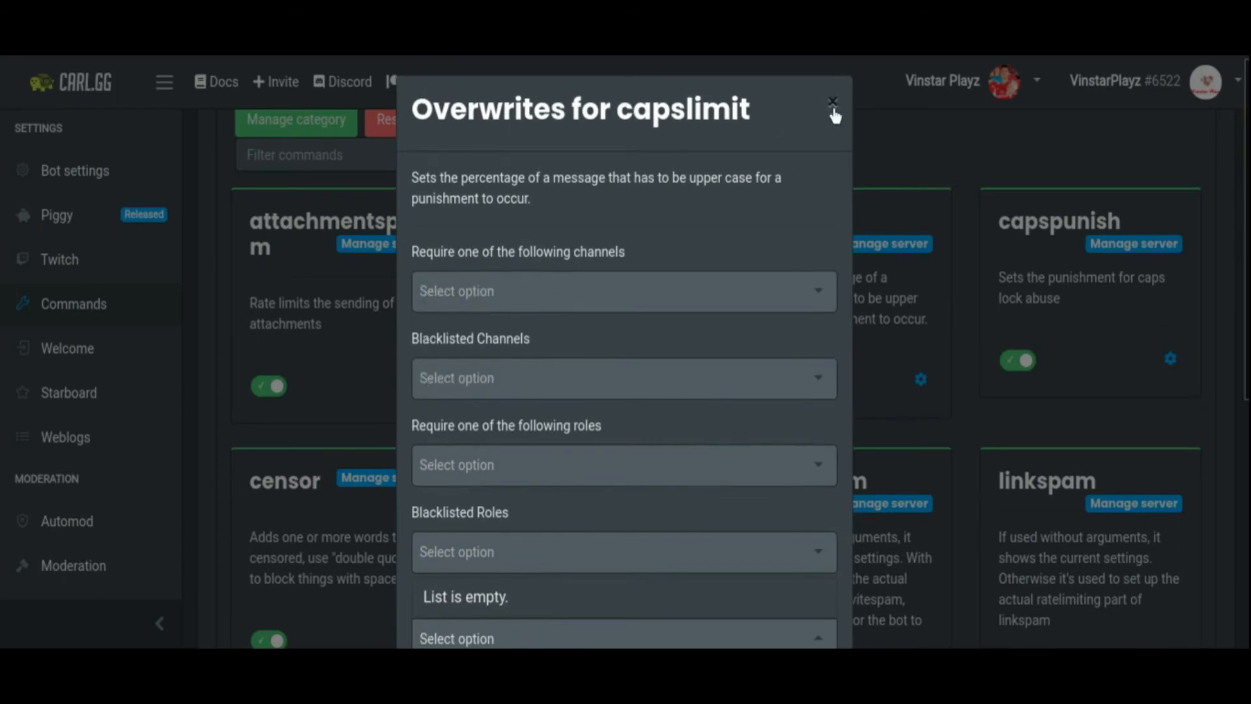
left_click(832, 100)
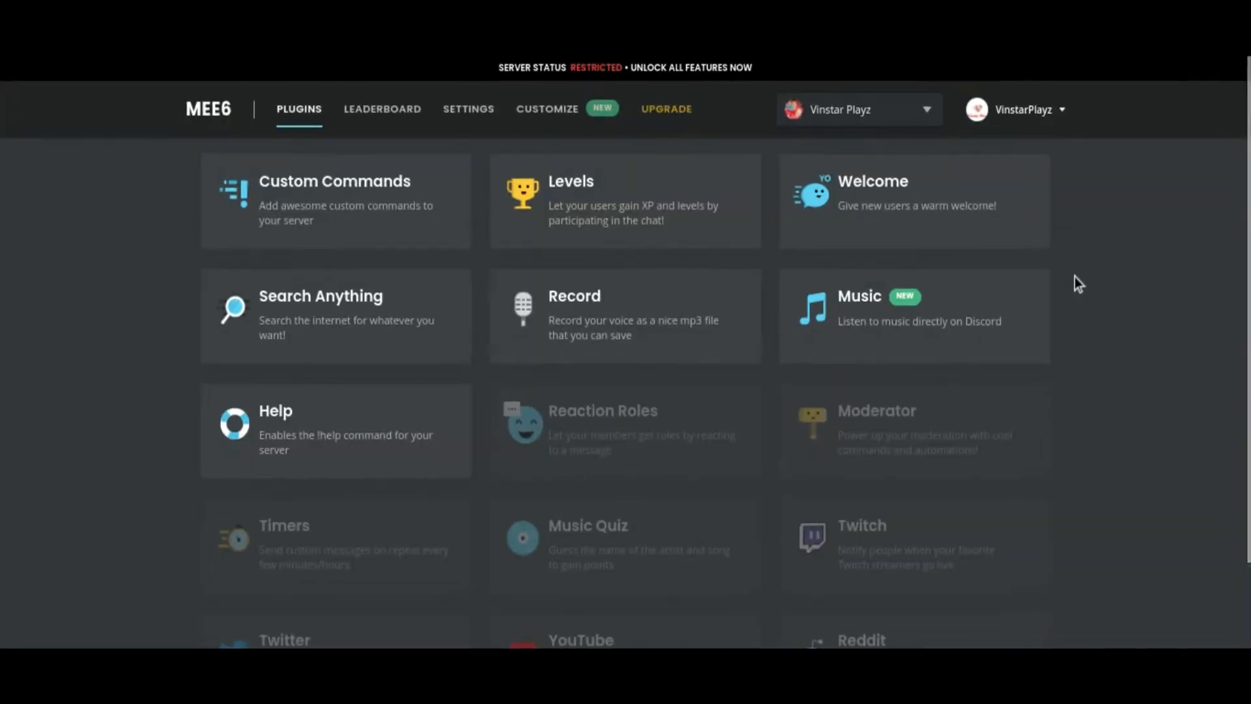
Enable the YouTube plugin in the MEE6 dashboard
scroll(1209, 313, "down", 1)
scroll(782, 637, "down", 2)
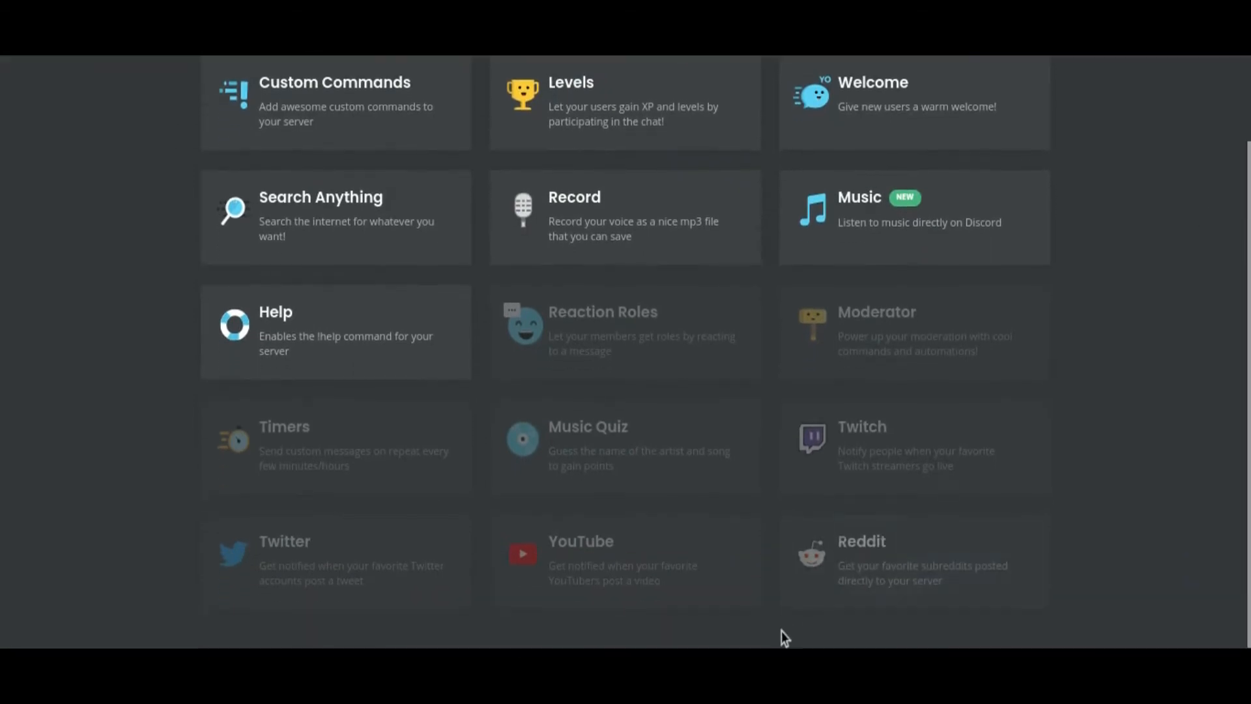
left_click(611, 588)
left_click(804, 379)
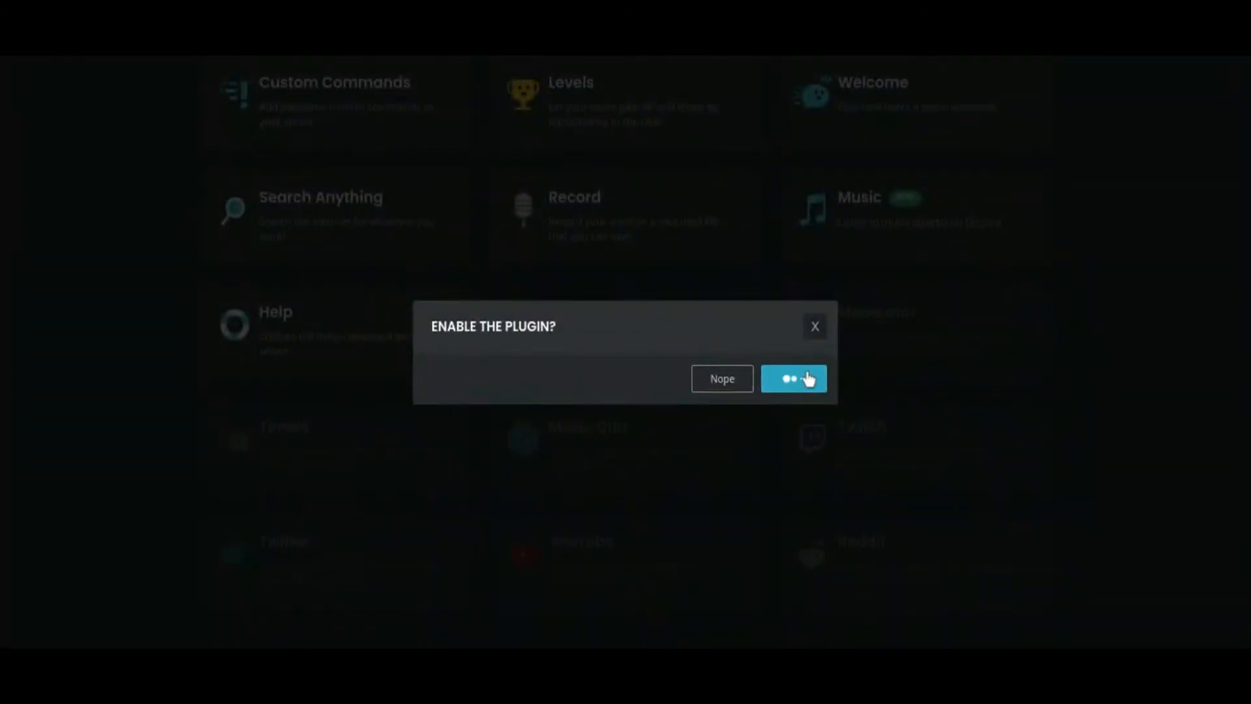
Search for the YouTube channel "Vinstar Playz" and select it as the channel to announce
left_click(737, 365)
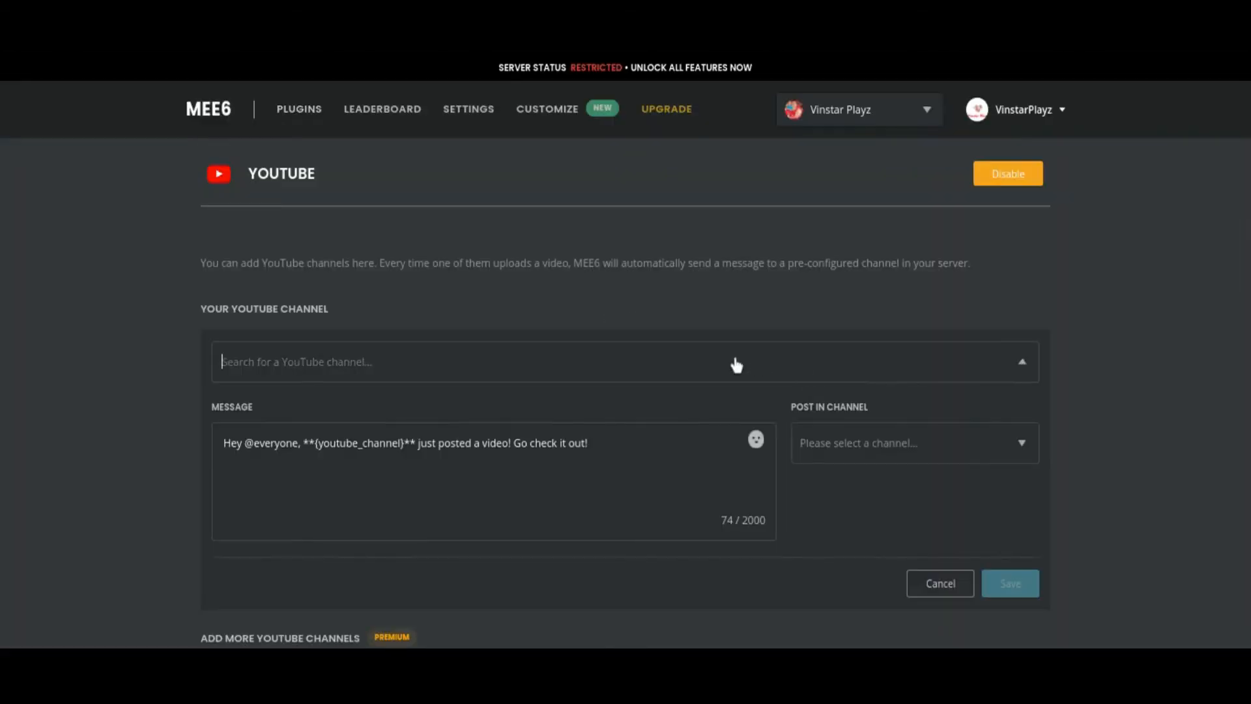
type("Vinstar Playz")
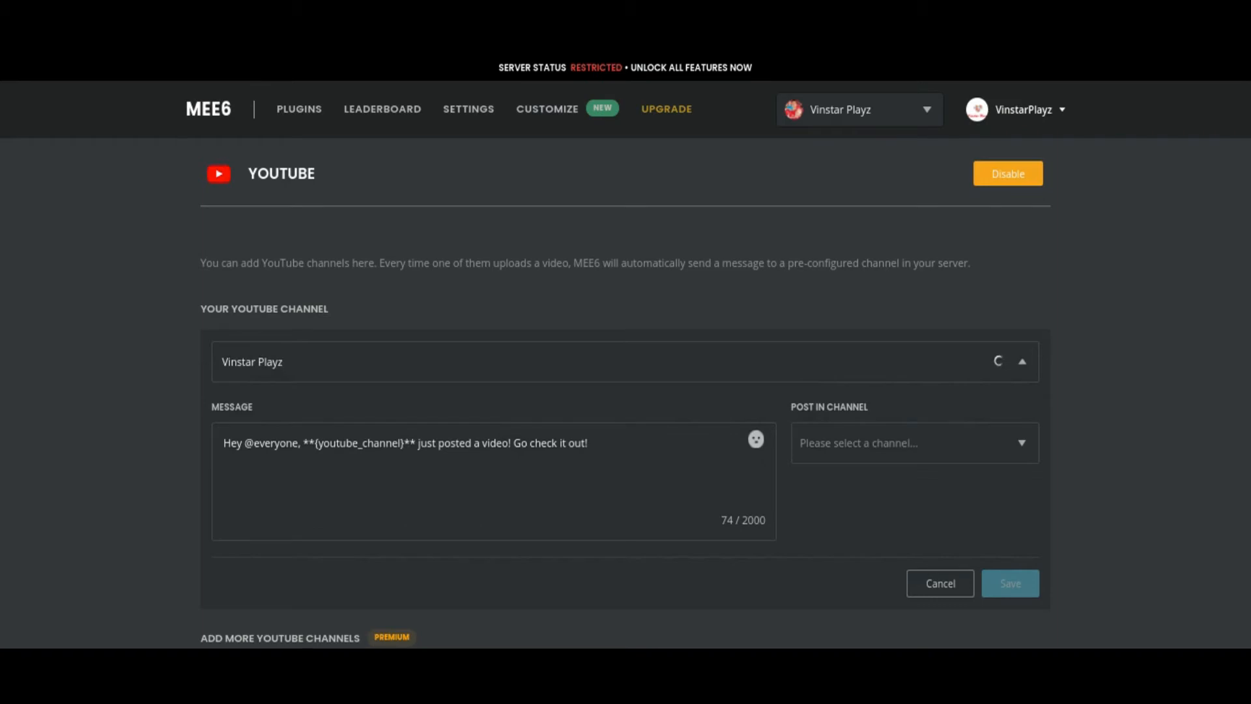
left_click(645, 395)
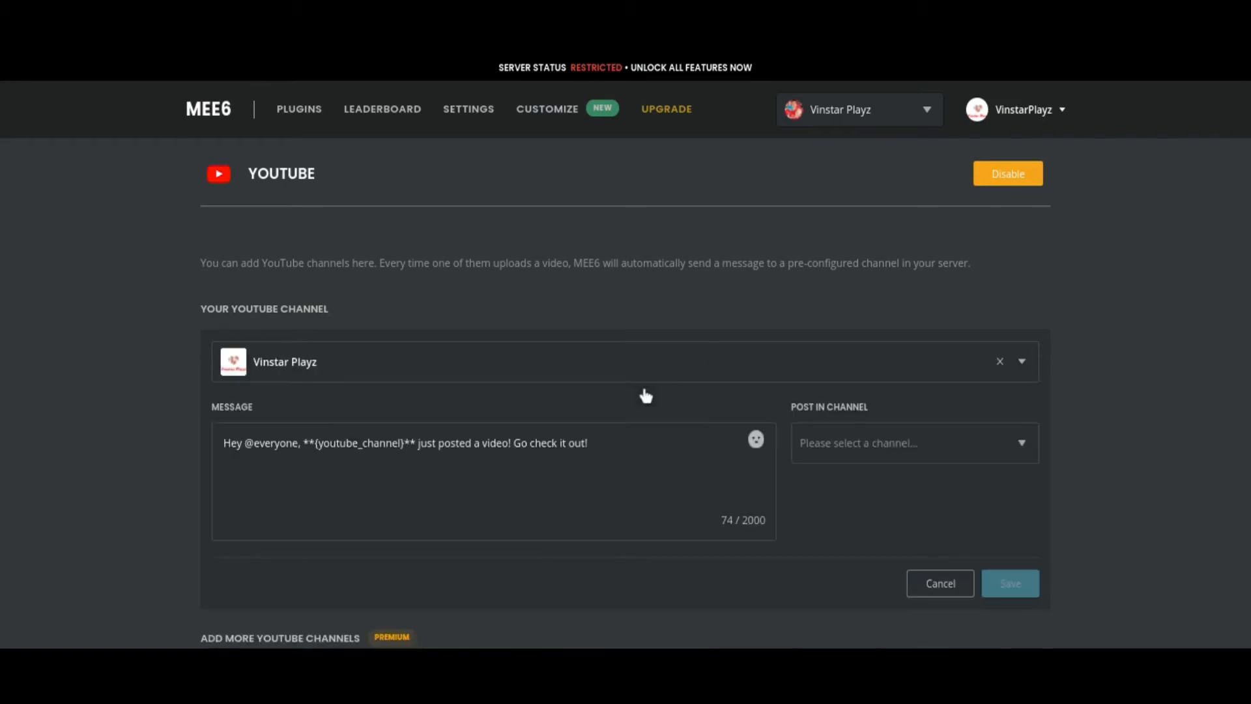
left_click(270, 444)
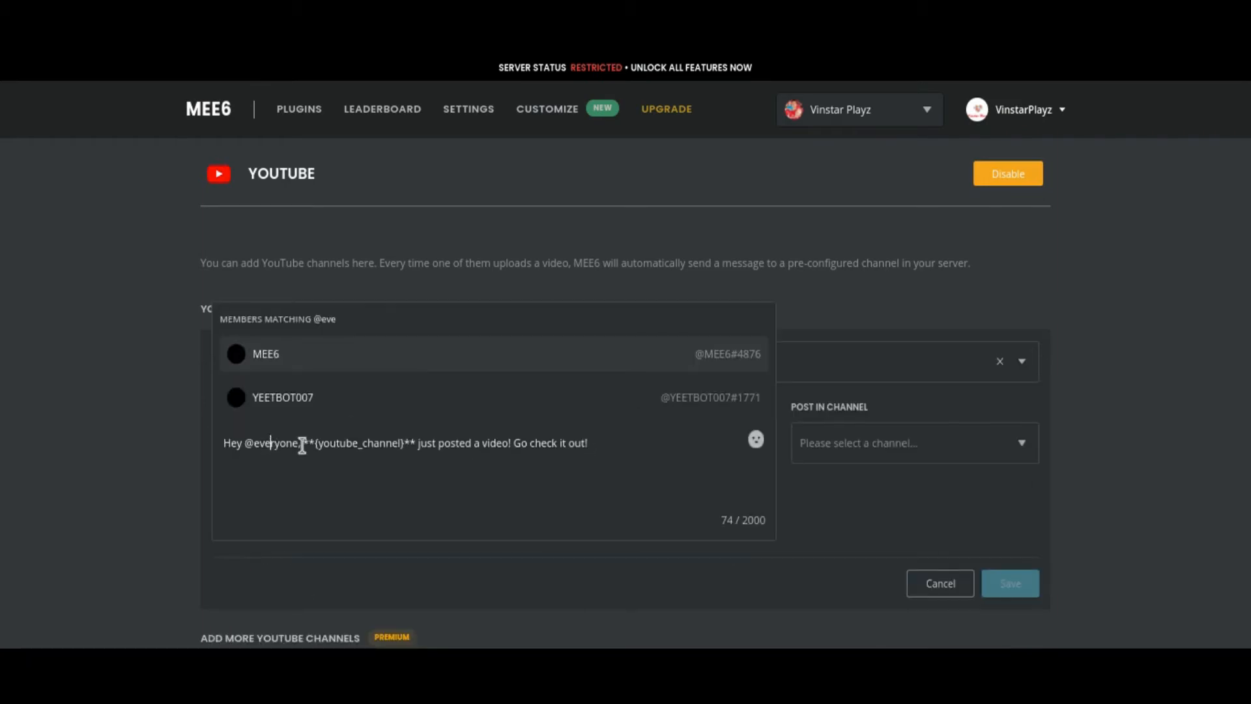
left_click(298, 363)
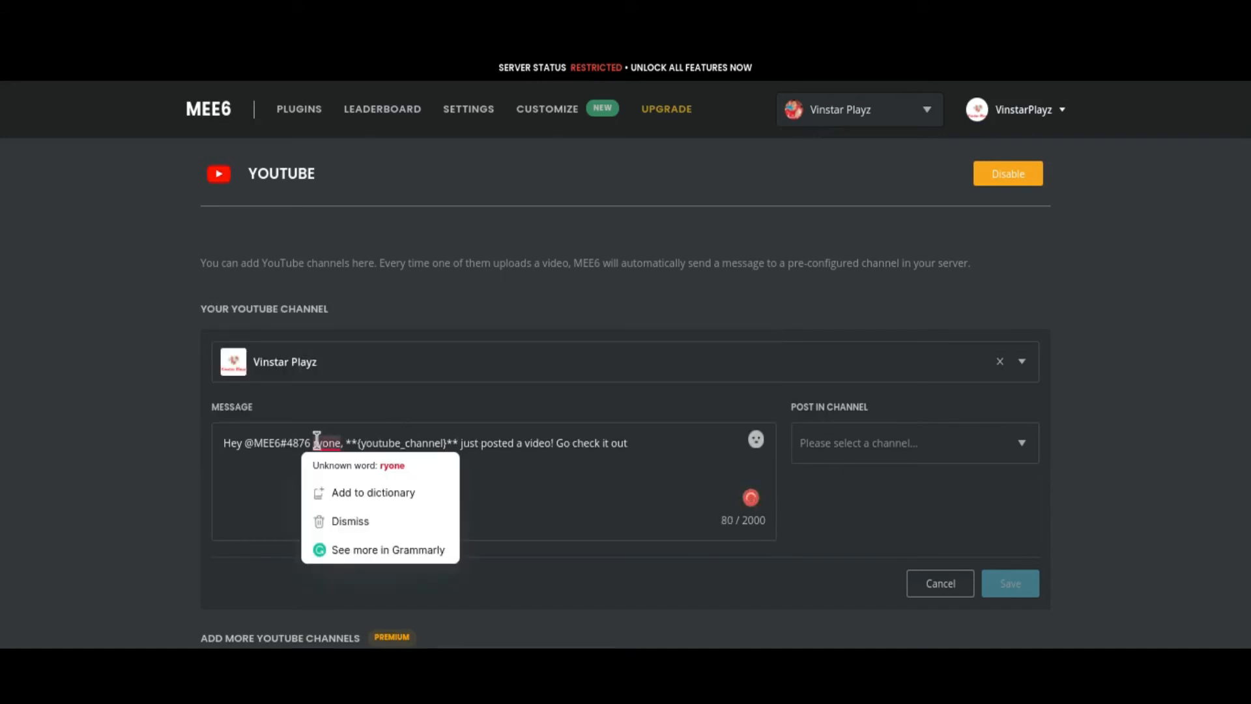
left_click(337, 443)
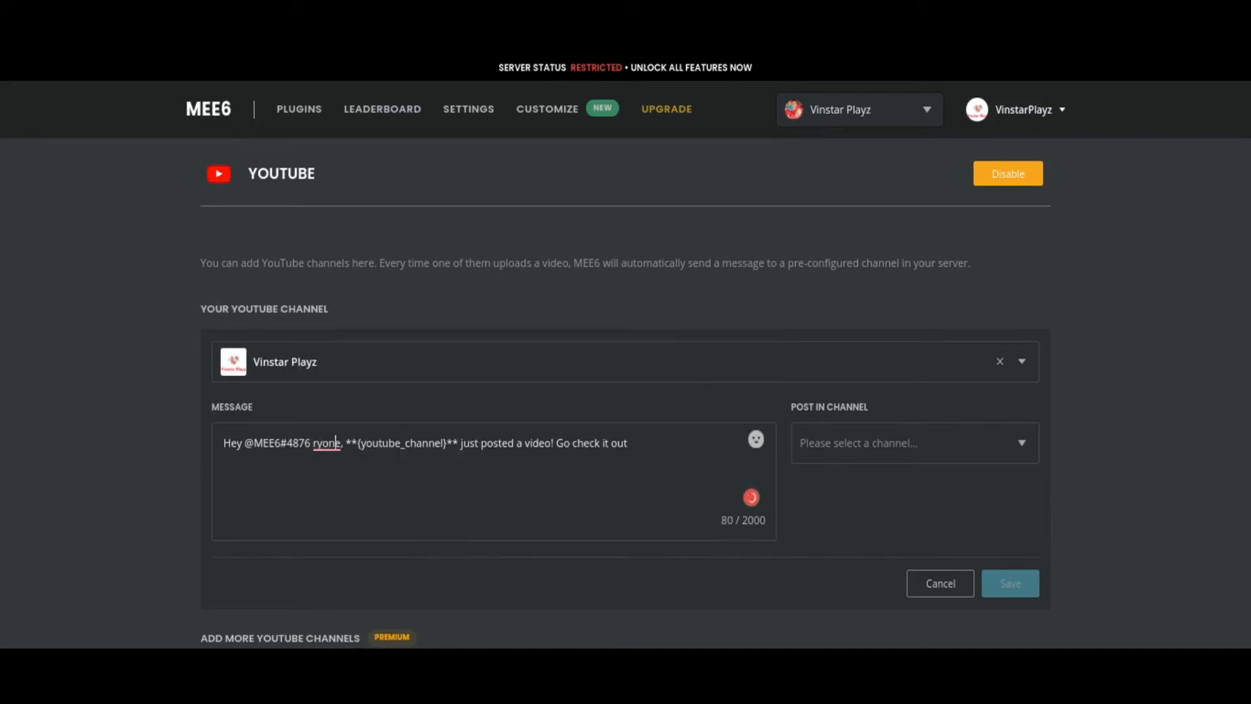
key("Delete")
key("BackSpace")
key("BackSpace")
key("BackSpace")
key("BackSpace")
key("BackSpace")
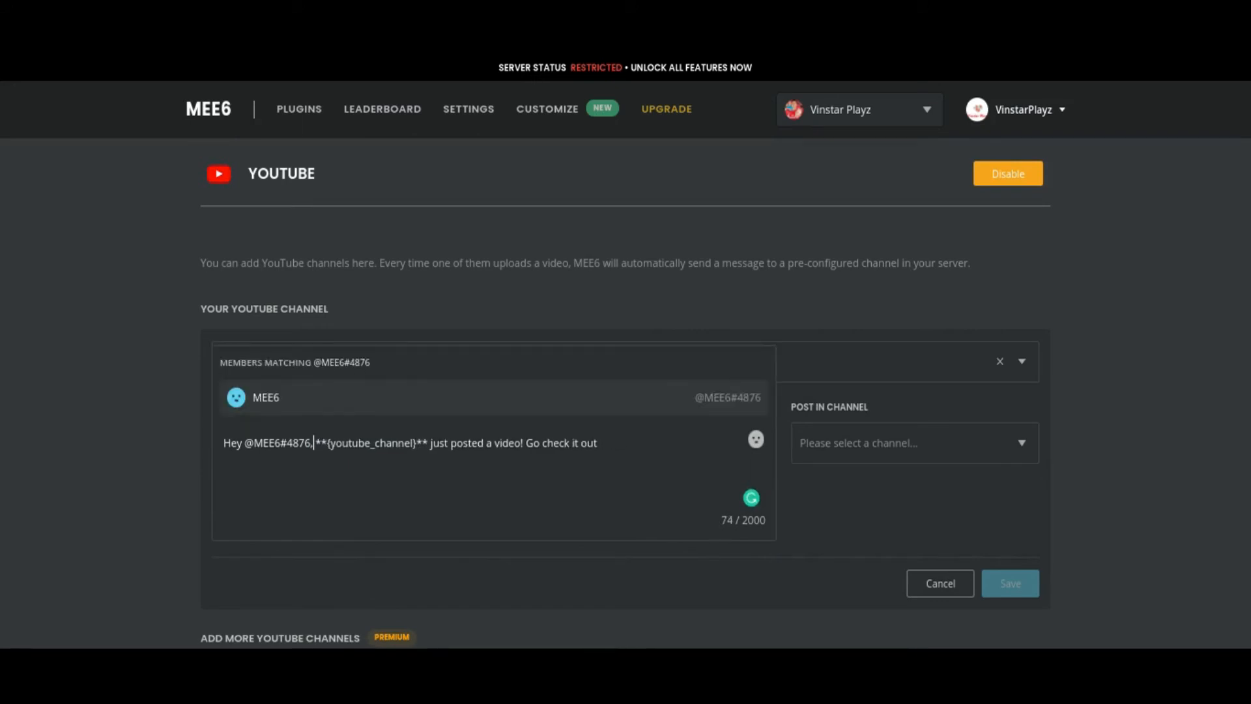
Append "This is how to setup MEE6 to notify everyone when you upload a video" to the notification message
left_click(428, 443)
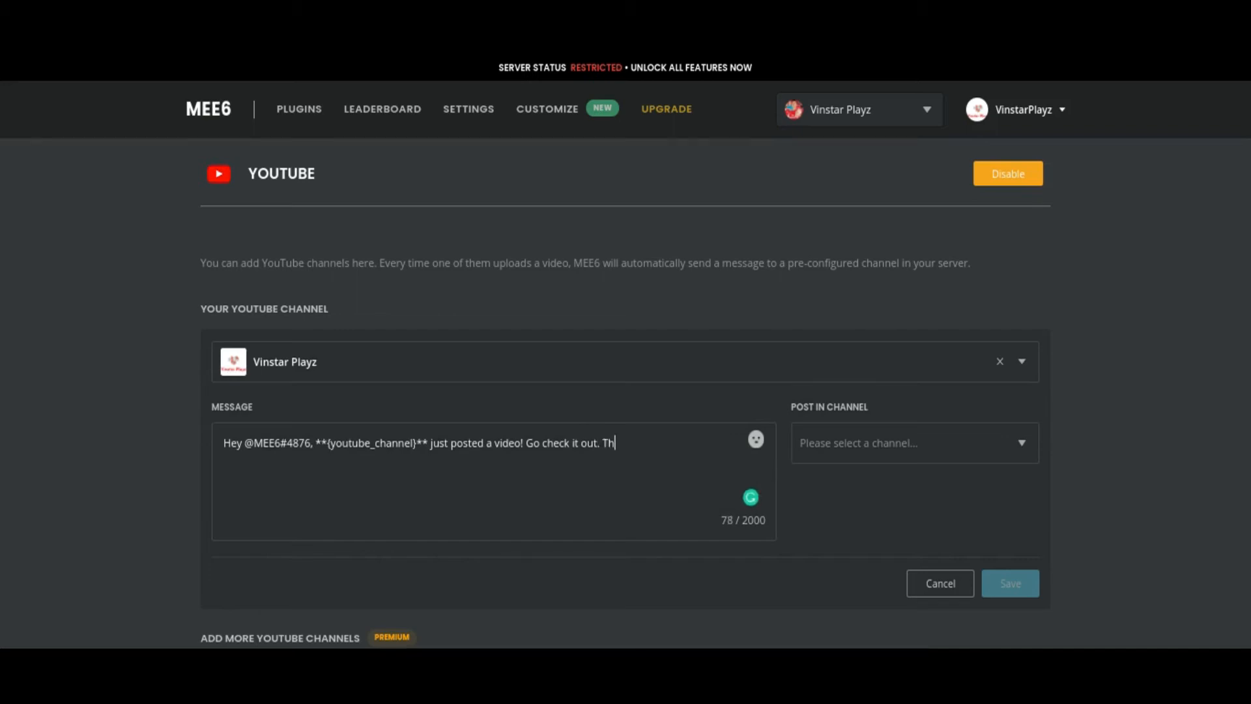
type("is is fo")
type("ho")
type("to")
type(" setup ")
type("ME")
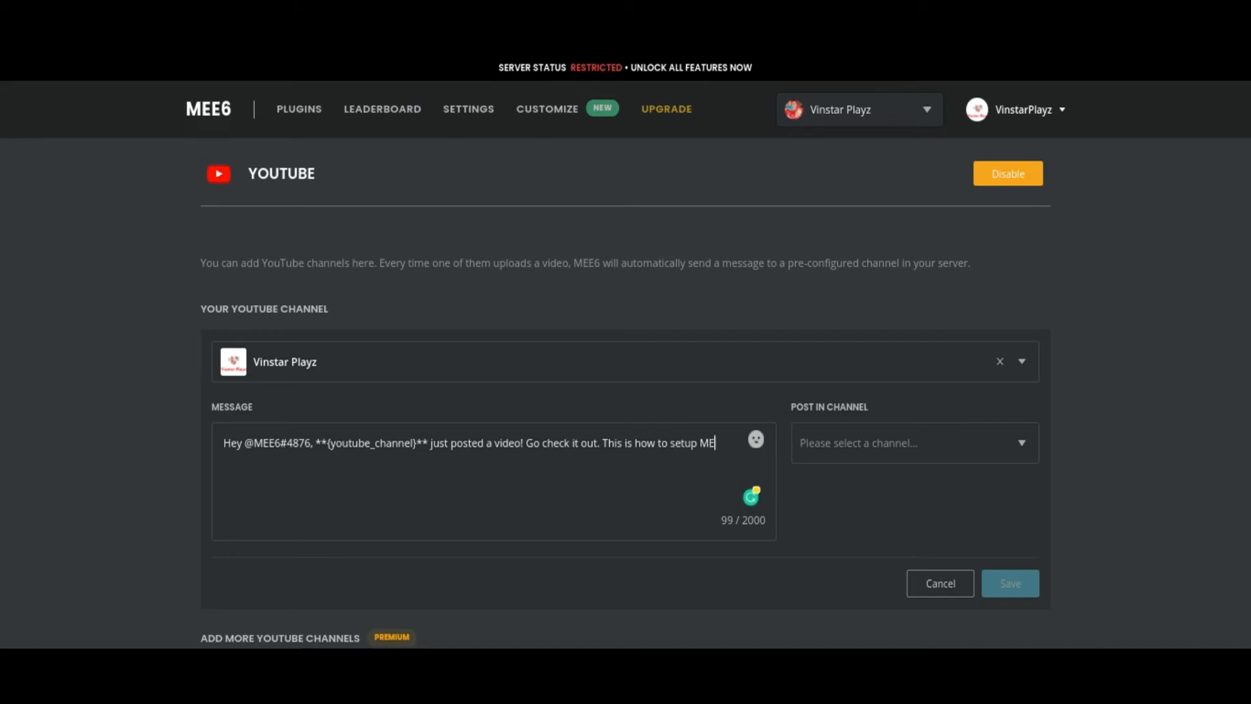
type("E6 to notify everyone ")
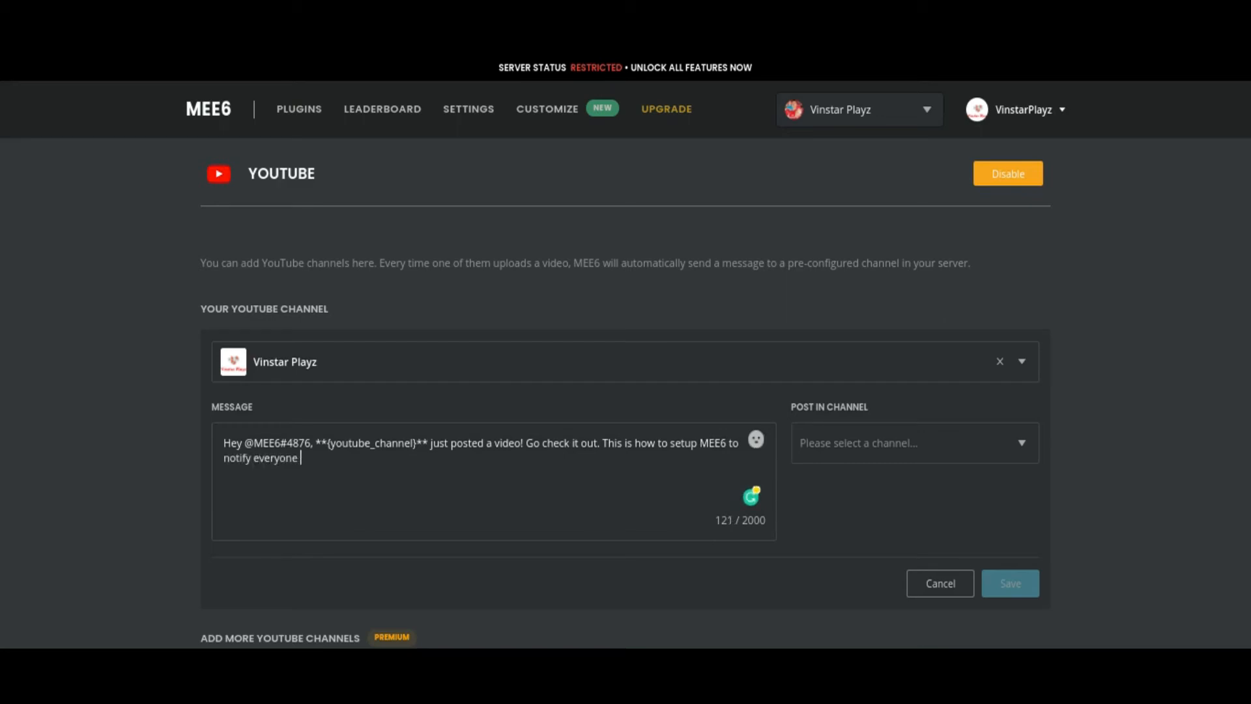
type("when you uploade a video")
key("ctrl+shift+Left")
key("ctrl+shift+Left")
key("ctrl+shift+Left")
key("ctrl+shift+Left")
key("ctrl+shift+Left")
key("ctrl+shift+Left")
key("ctrl+shift+Left")
key("ctrl+shift+Left")
key("ctrl+shift+Left")
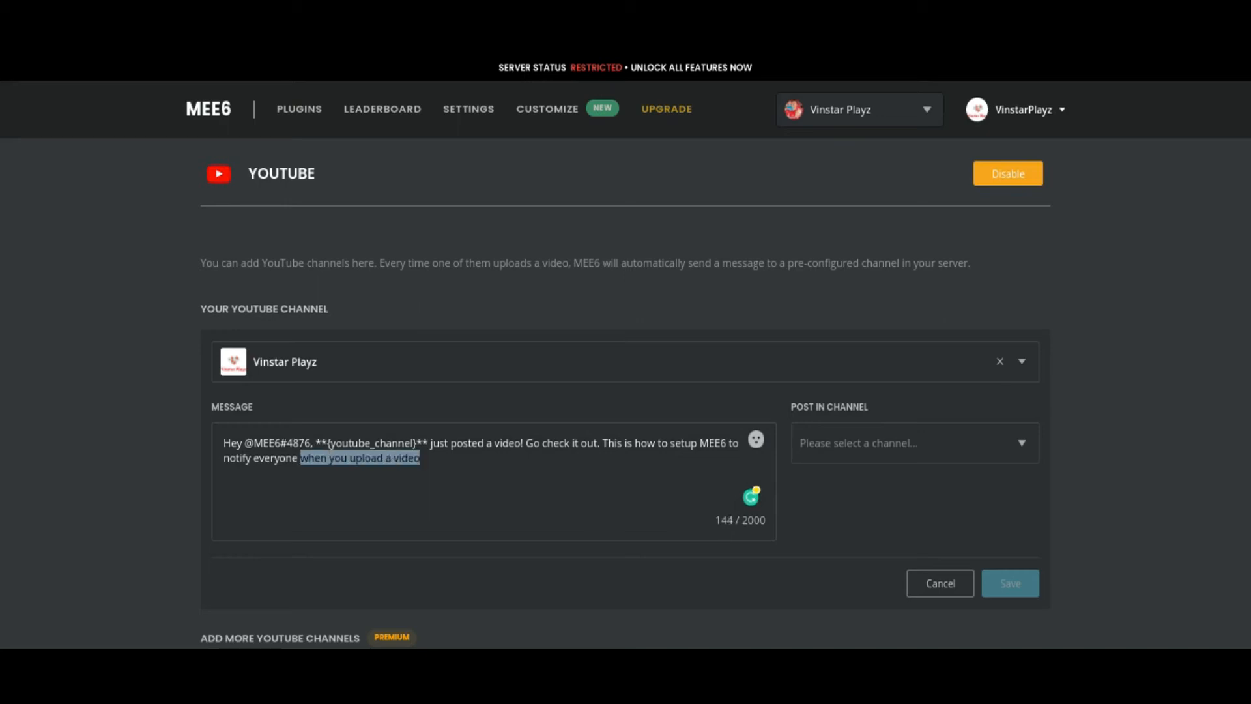
key("ctrl+shift+Left")
key("ctrl+shift+Left")
key("ctrl+shift+Left")
key("ctrl+shift+Left")
key("ctrl+shift+Left")
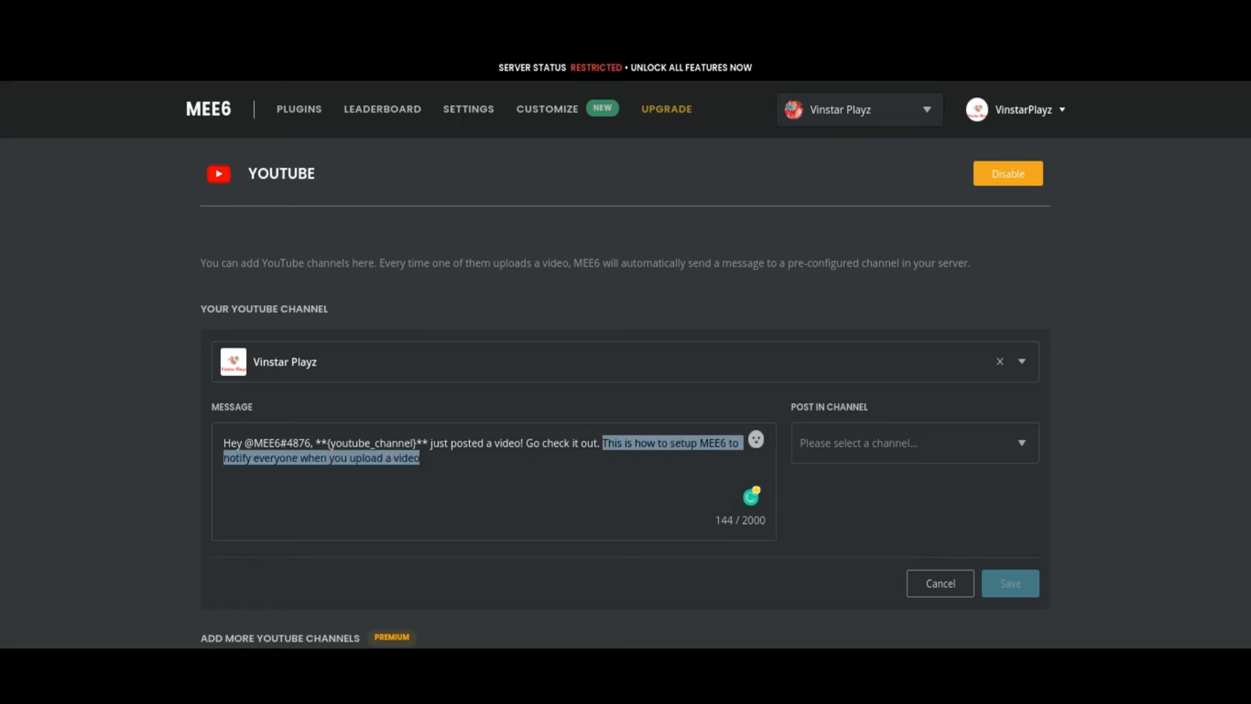
key("Right")
Set the general text channel as the channel where the upload notifications are posted
left_click(856, 443)
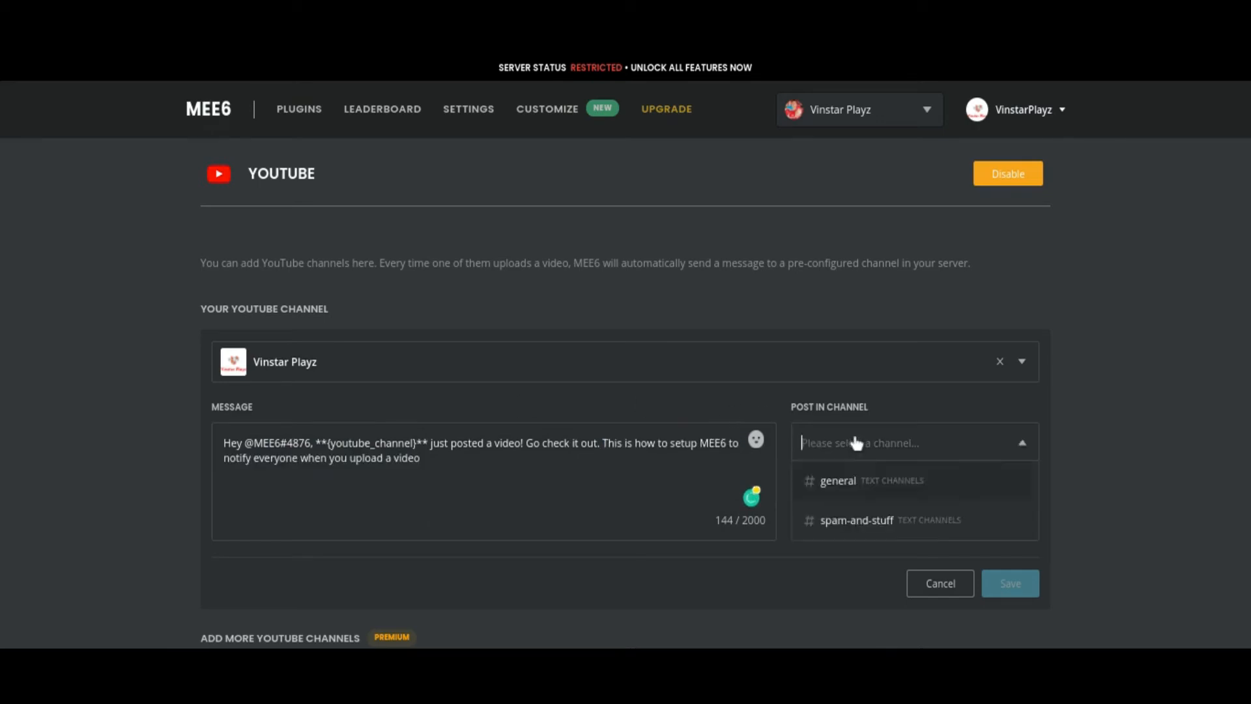
left_click(858, 479)
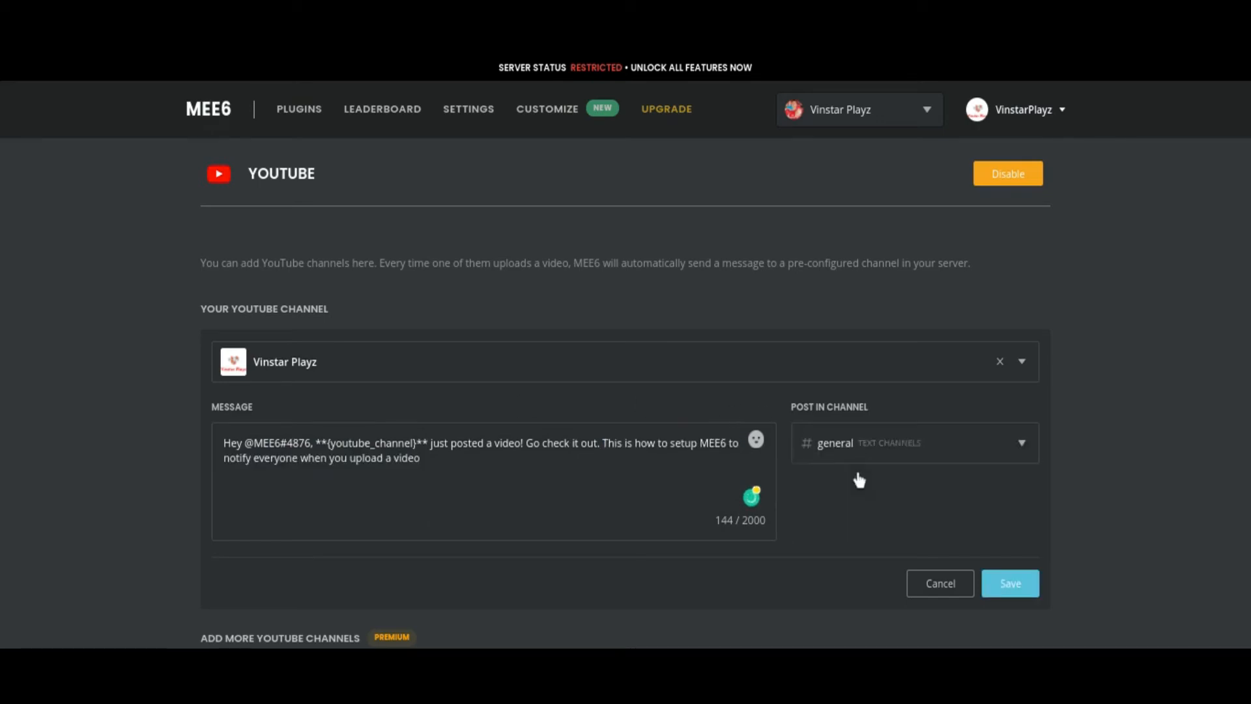
Add ". Select the channel that you want it to be in. If you have multiple channels" to the end of the message
left_click(457, 461)
type(". Select the channel that you")
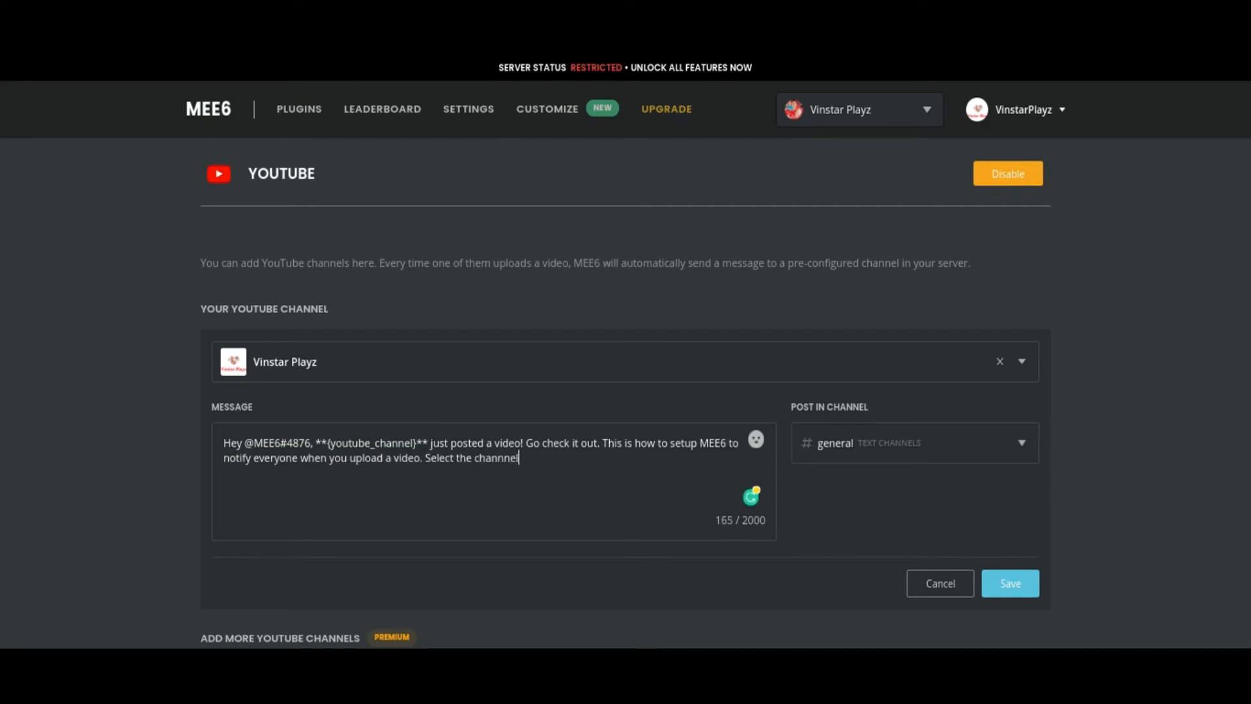
type(" wan")
type("t it to ")
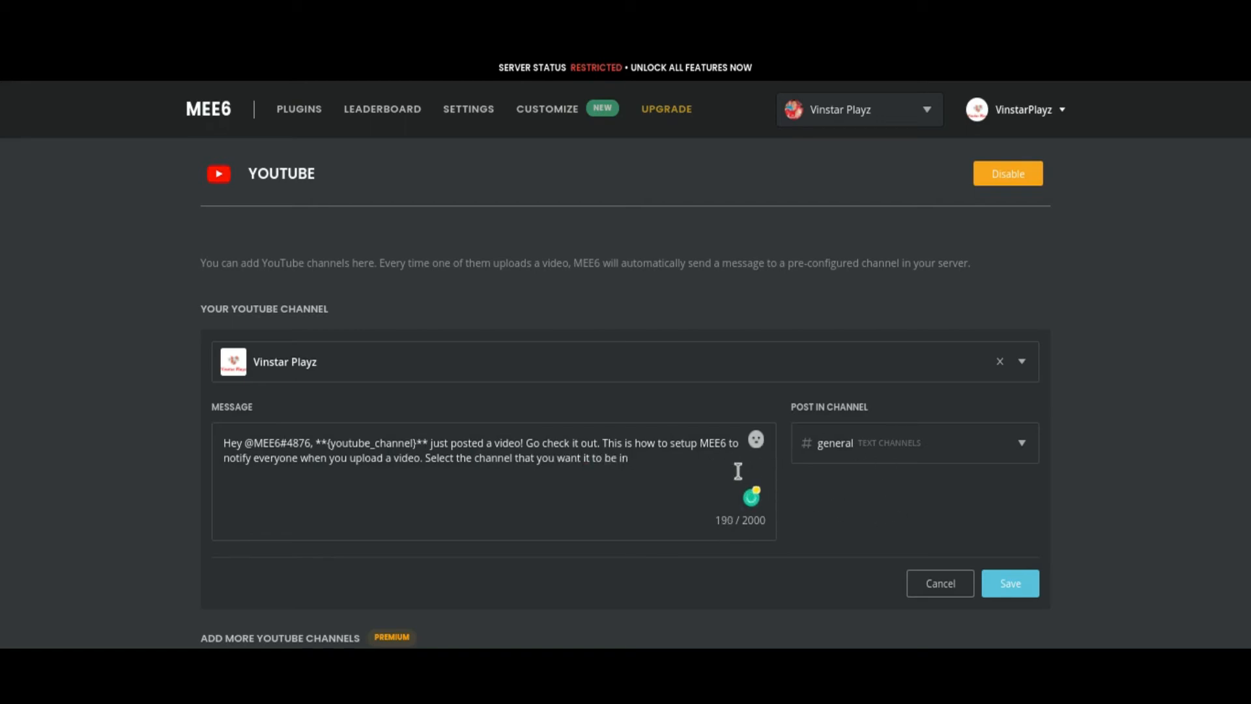
type("be in. If youhave multiple channe")
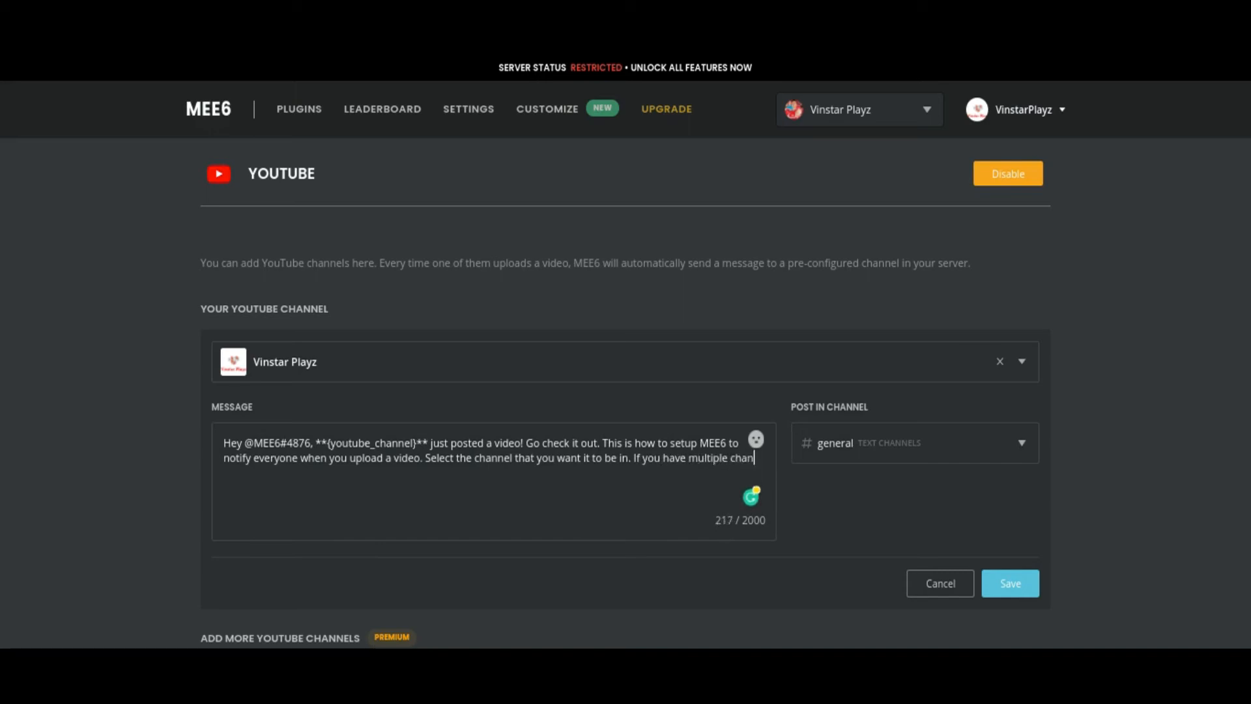
Continue the message with "in the same server, either use a YouTube bot or get MEE6 premium! Now I'll show"
type("ls in the same")
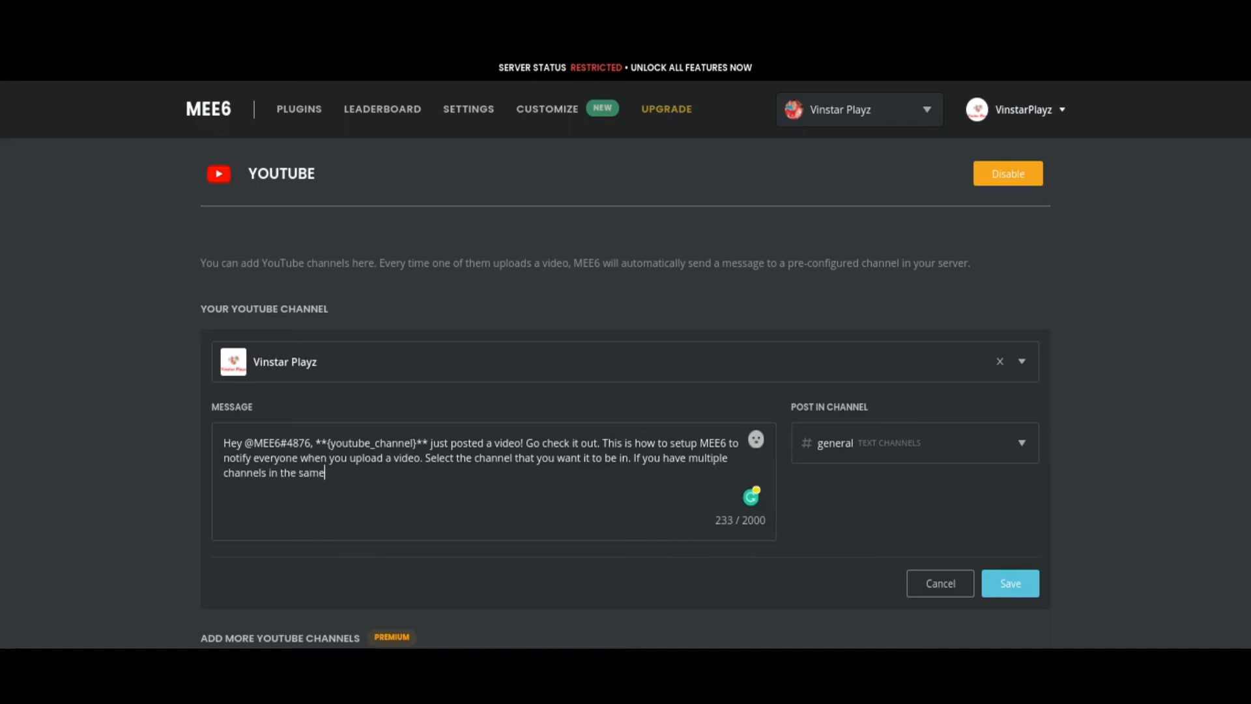
type(" server, either use a YouTube")
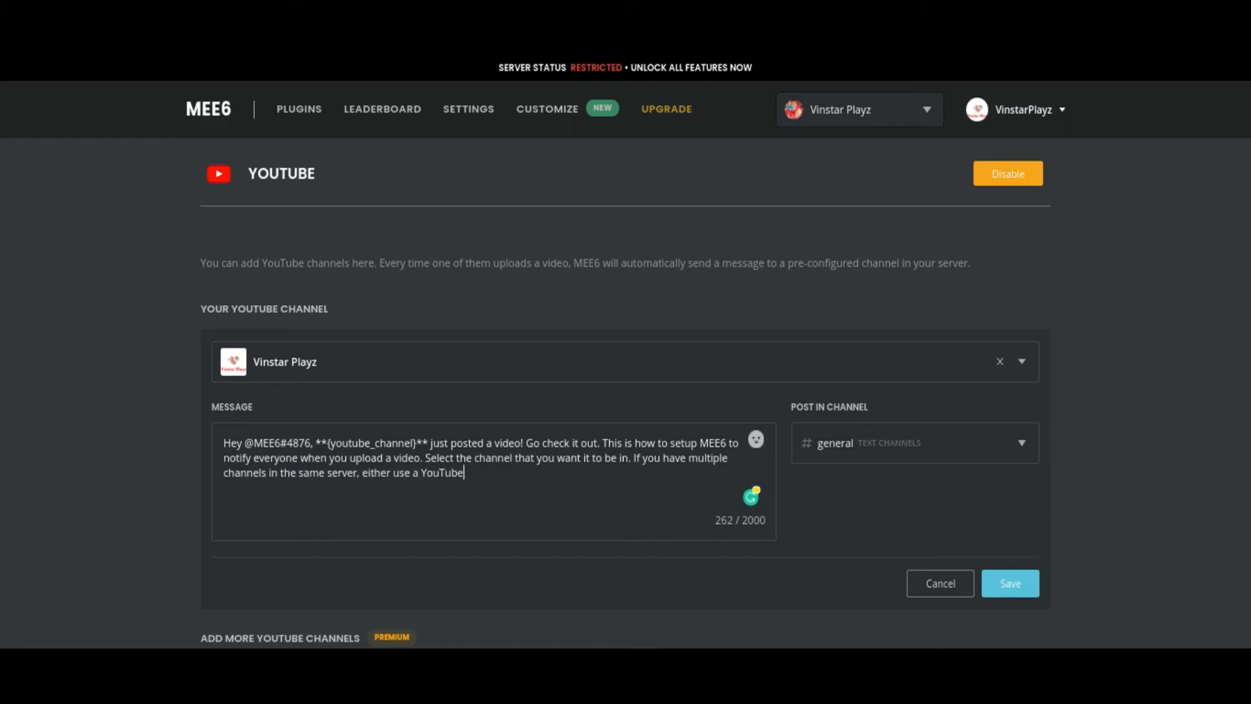
type(" bot or get ME")
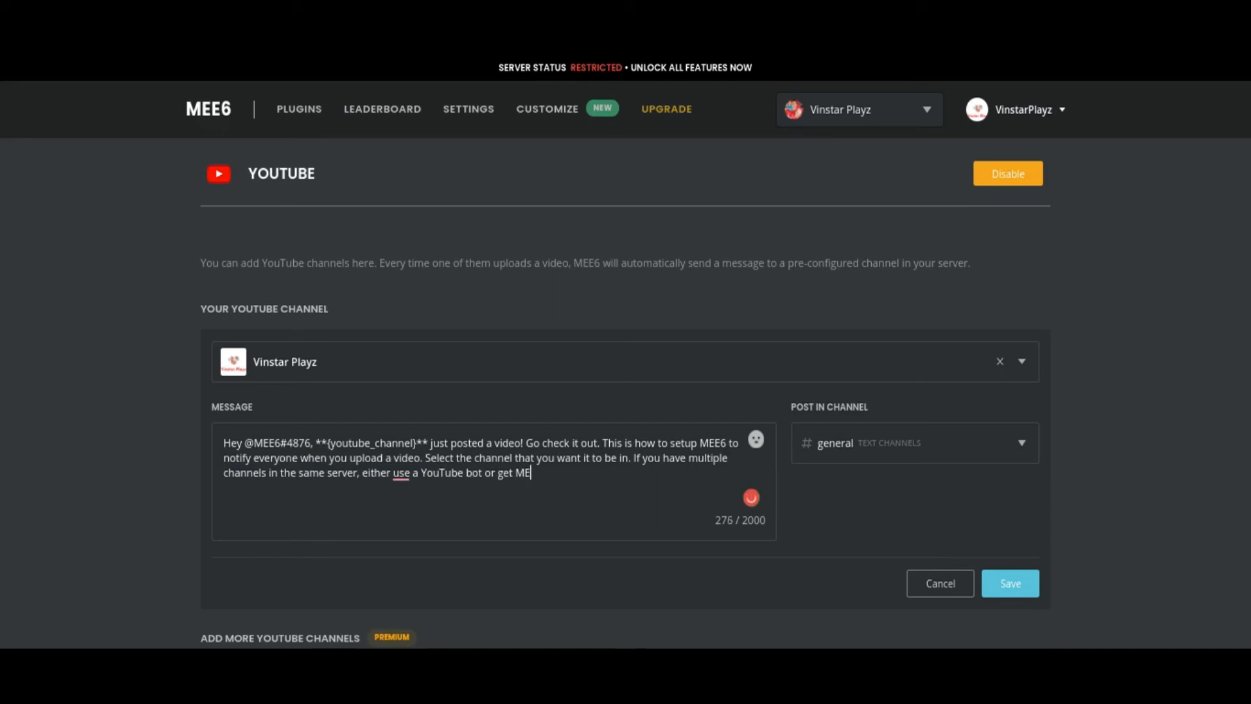
type("E6 premium! Now I'll show")
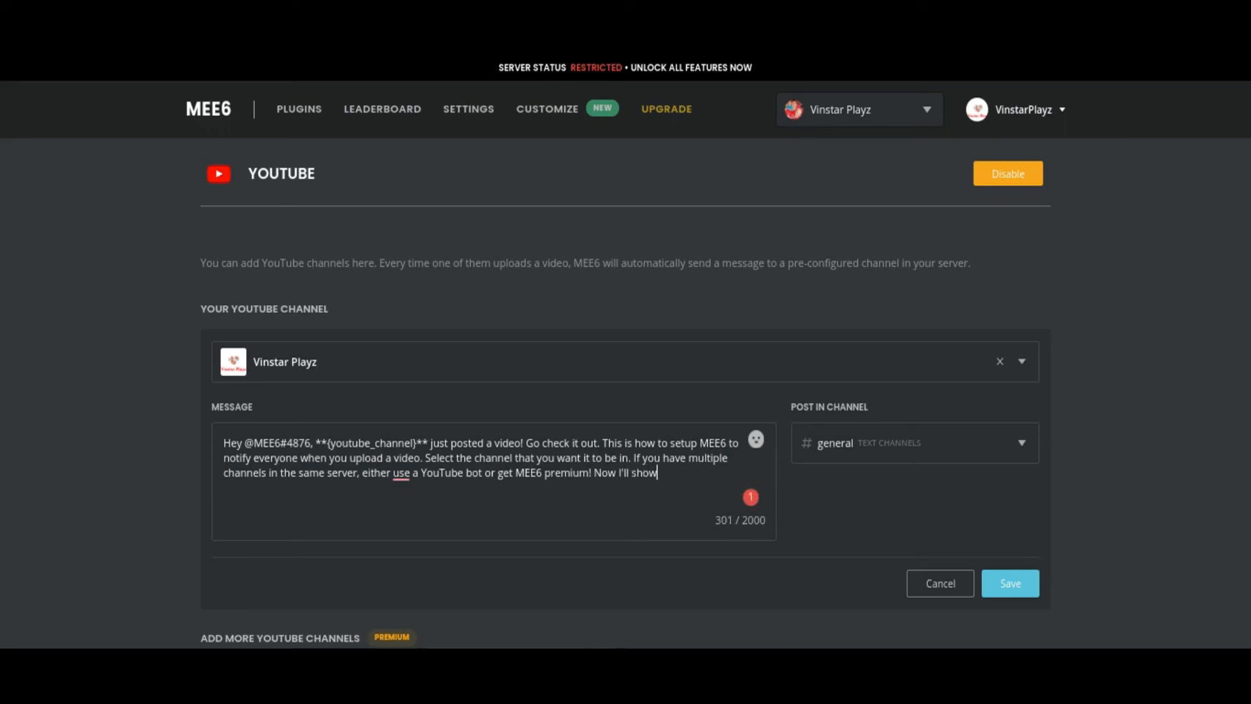
Finish the message with "you how to find other Discord bots!" and save the YouTube notification settings
type(" you how to find other Discord bot")
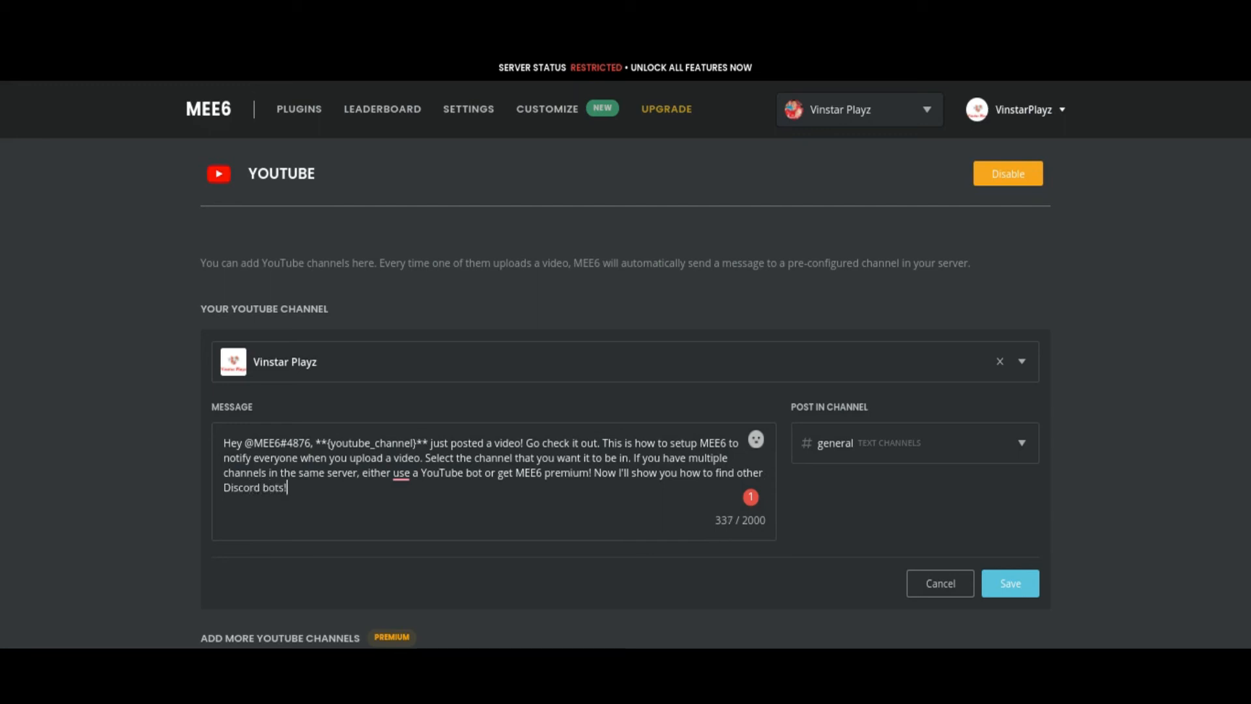
type("s!")
left_click(1007, 582)
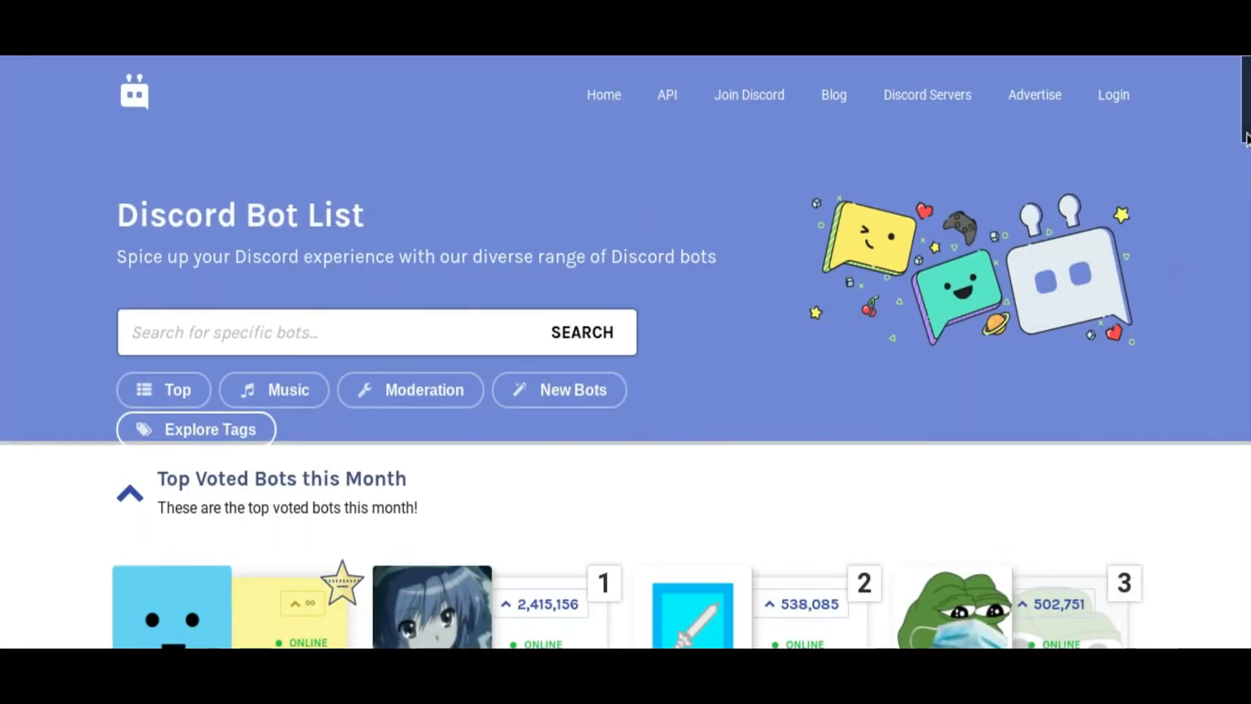
Search the Discord Bot List website for "YouTube" and look through the resulting bots
scroll(1246, 142, "down", 1)
scroll(1246, 142, "down", 1)
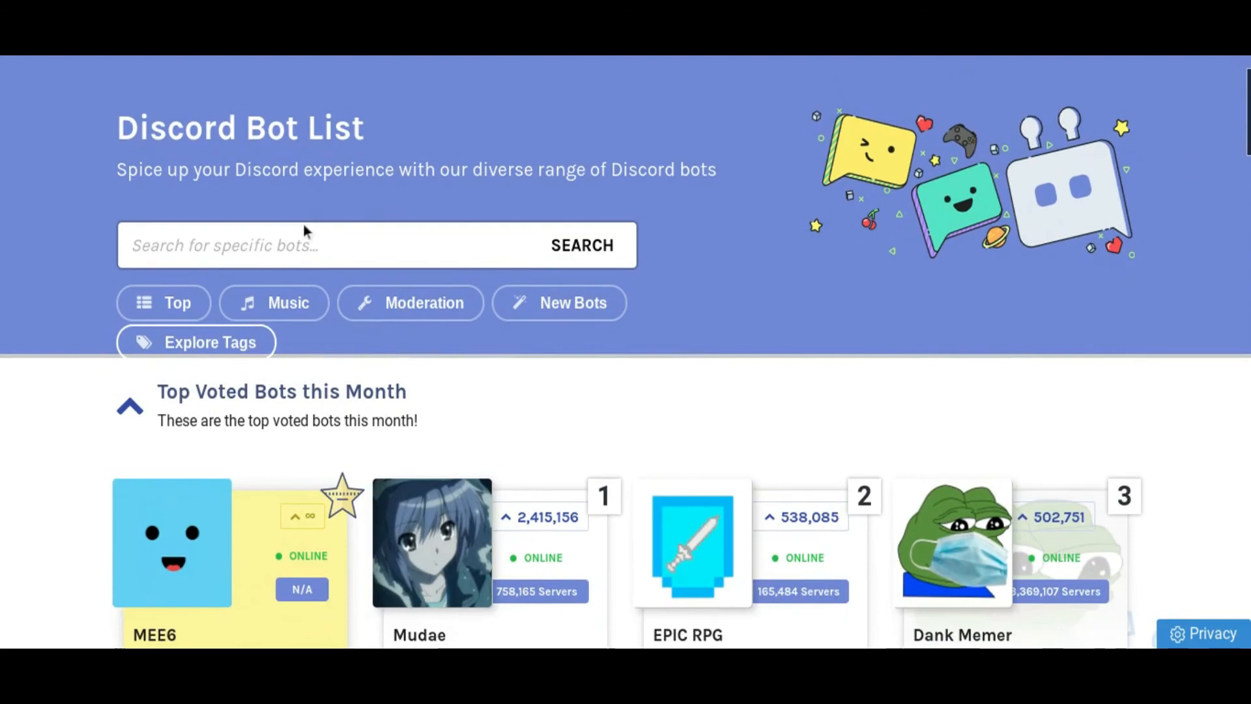
left_click(319, 252)
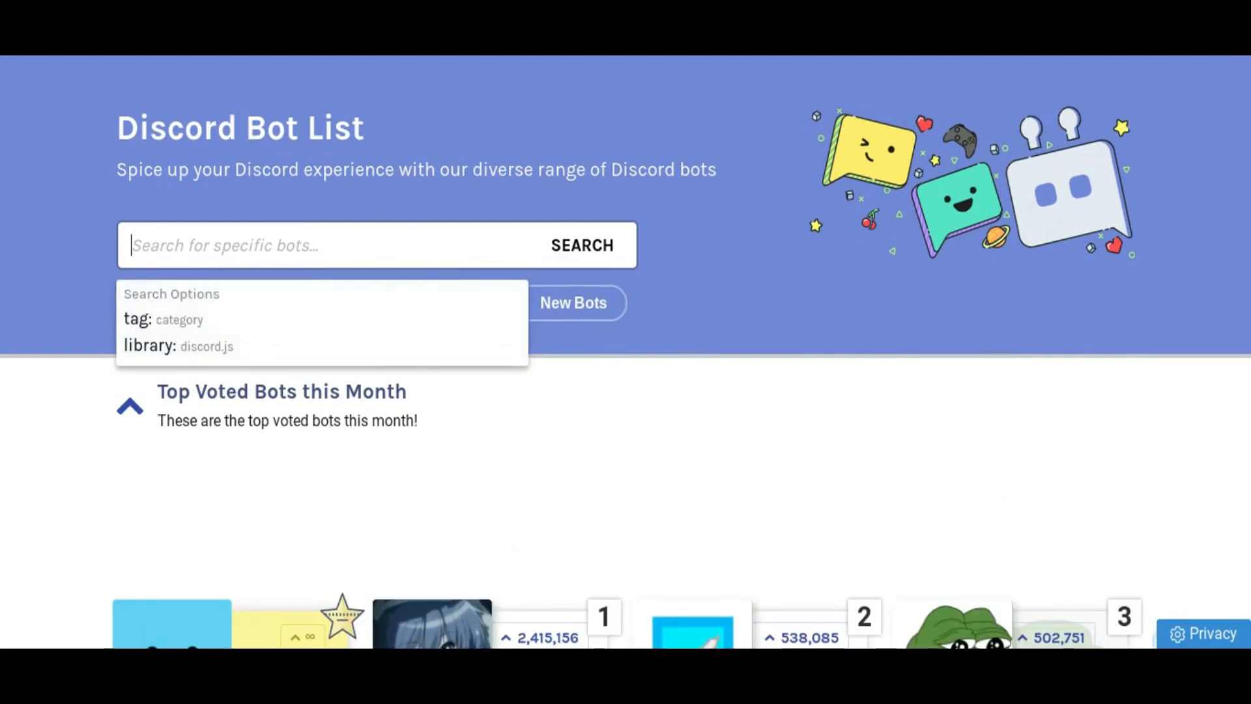
type("YouTube")
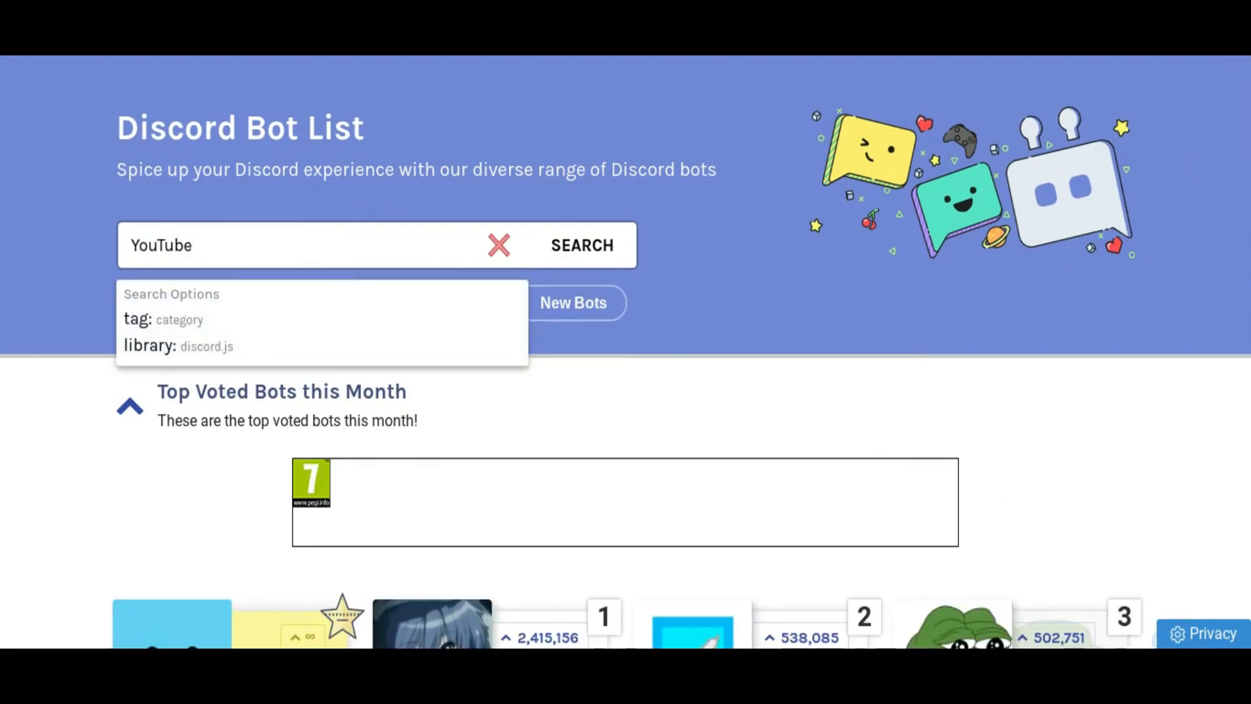
key("Return")
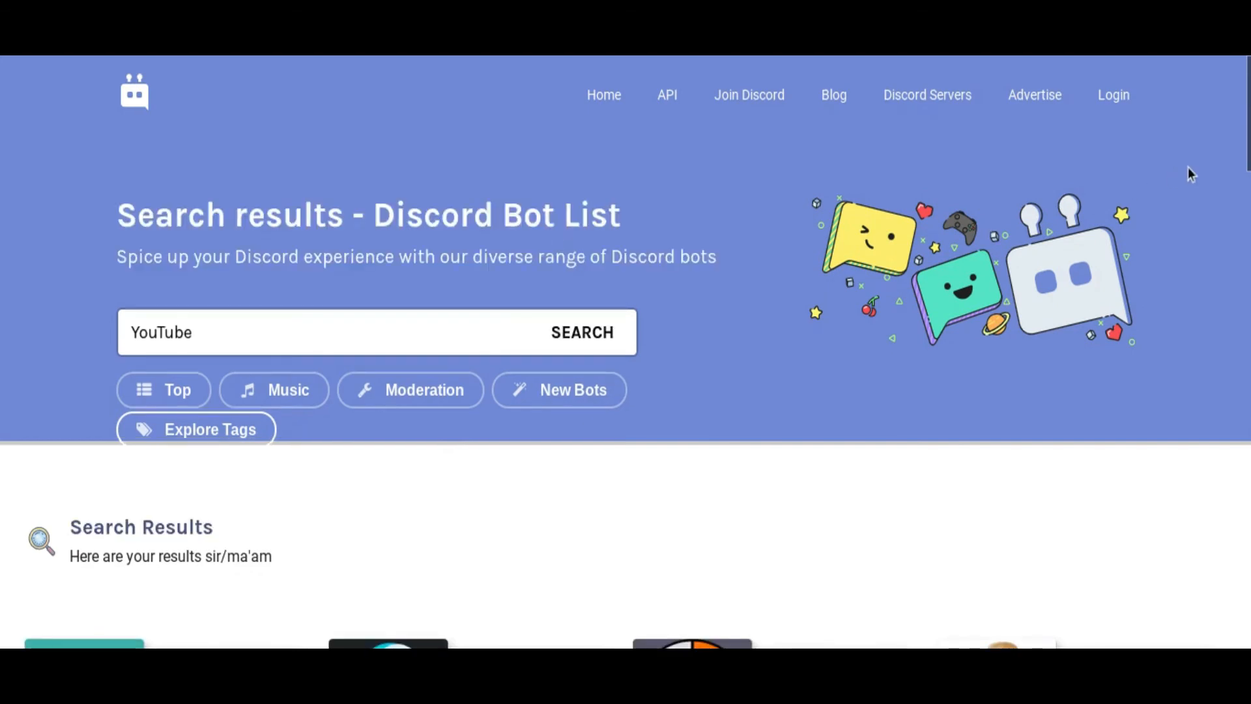
left_click_drag(1246, 129, 1240, 221)
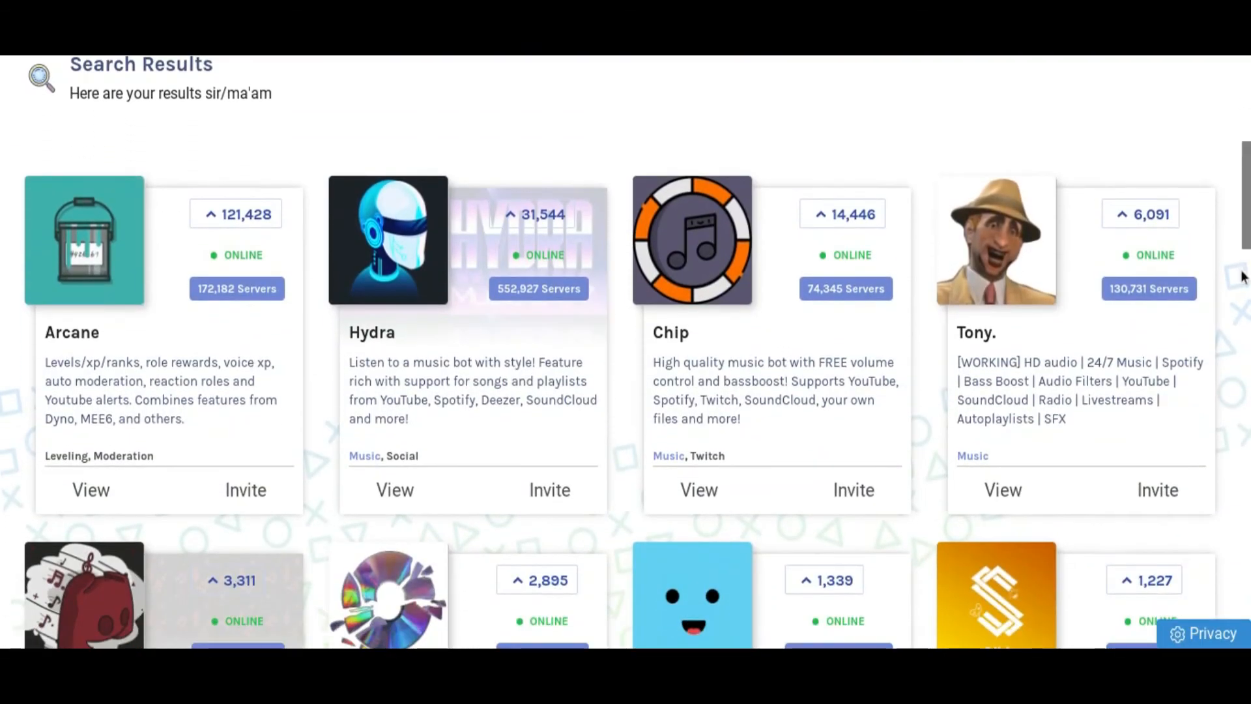
left_click_drag(1246, 238, 1246, 371)
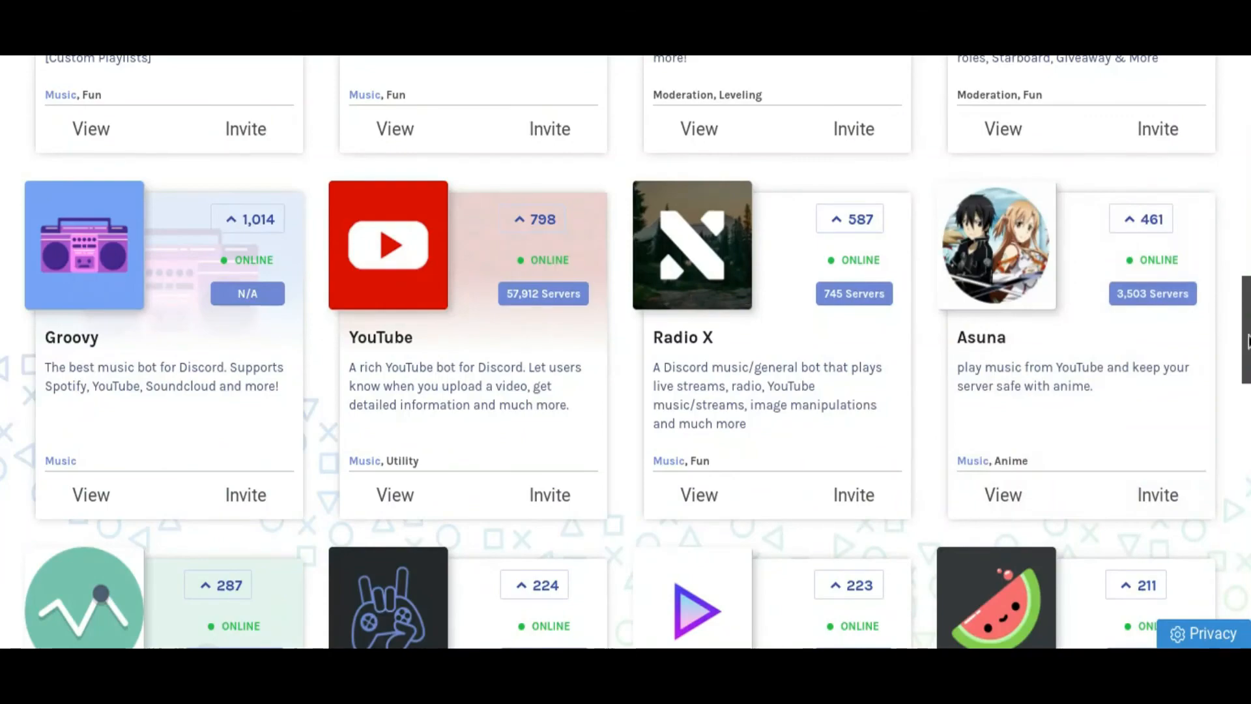
Replace the search term with "Twitch" and look through the Twitch bots
left_click_drag(1247, 346, 1249, 136)
double_click(373, 279)
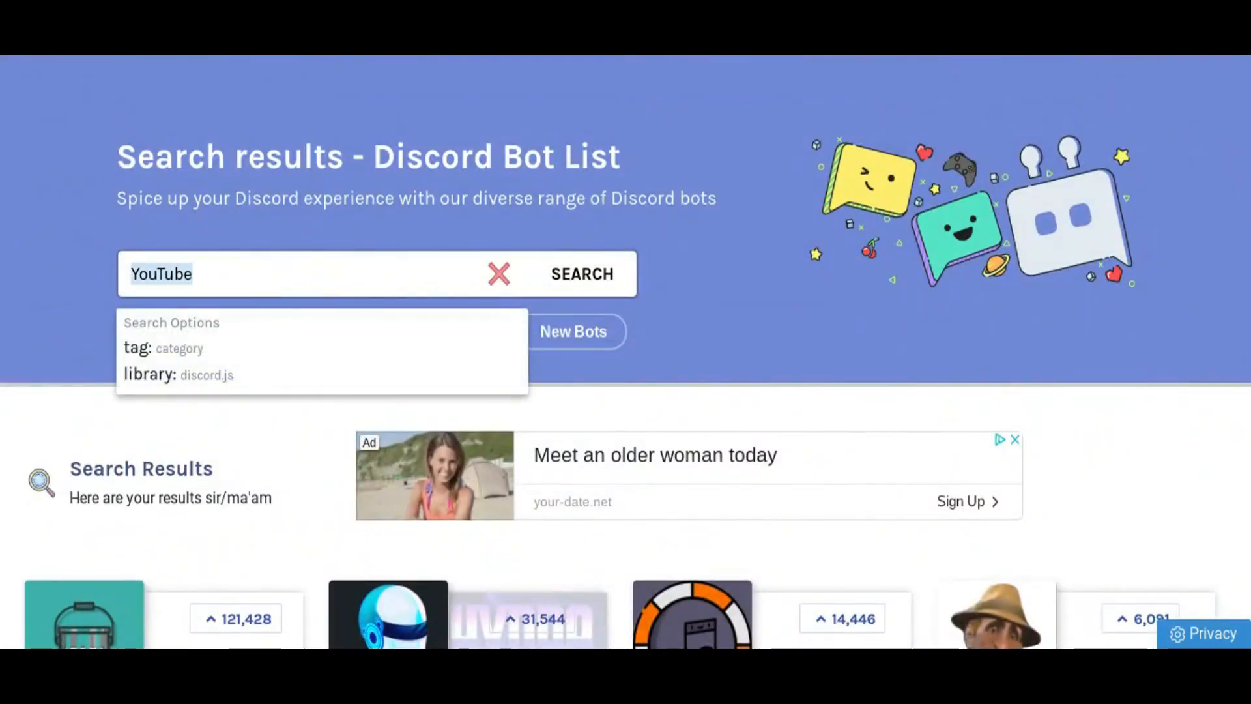
key("BackSpace")
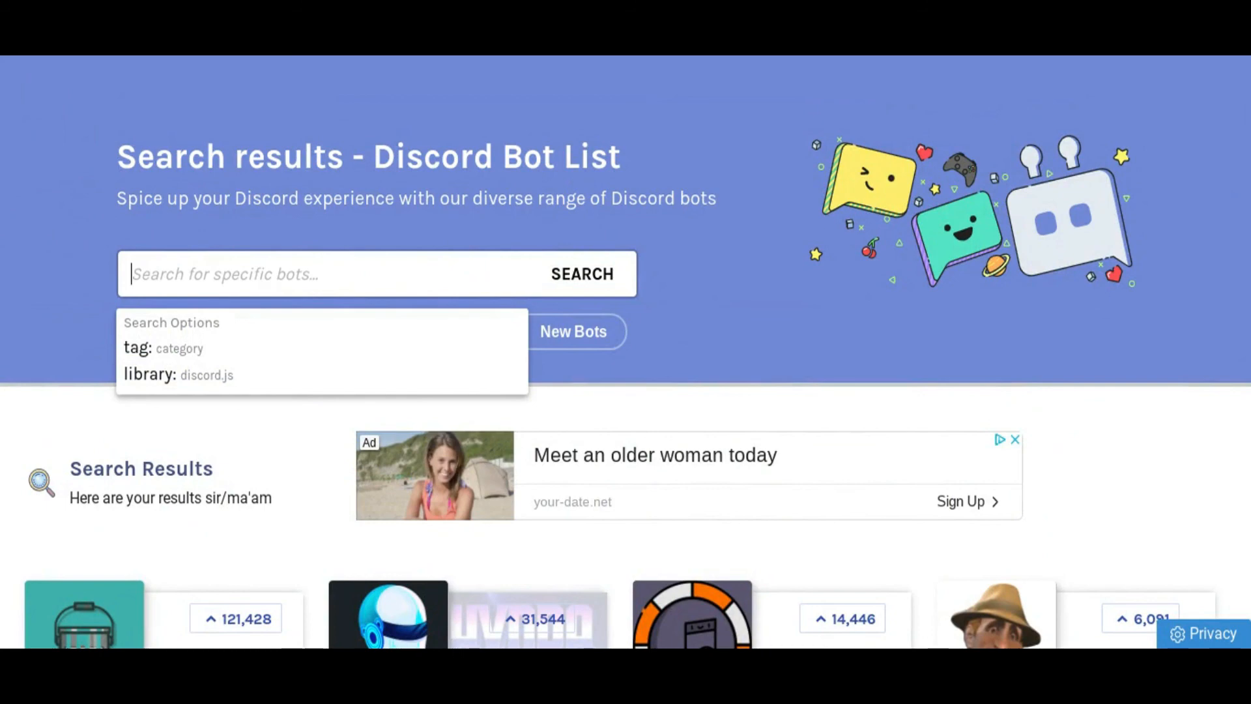
type("Twitch")
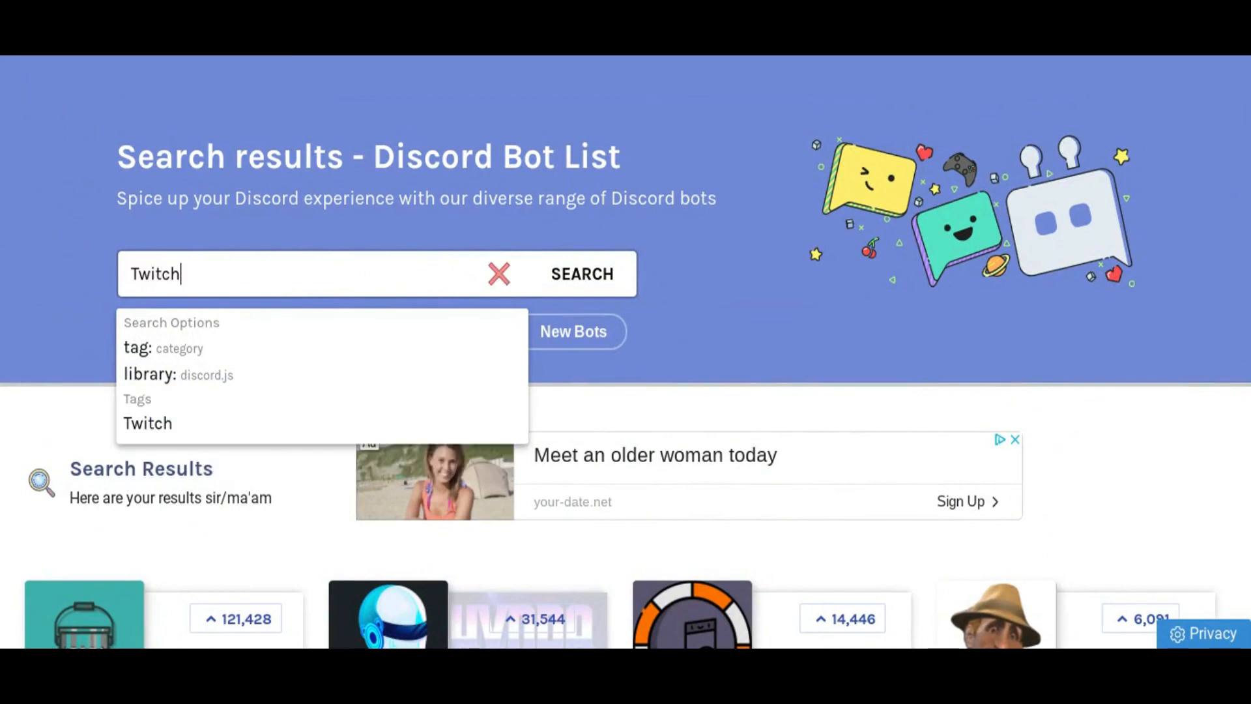
key("Return")
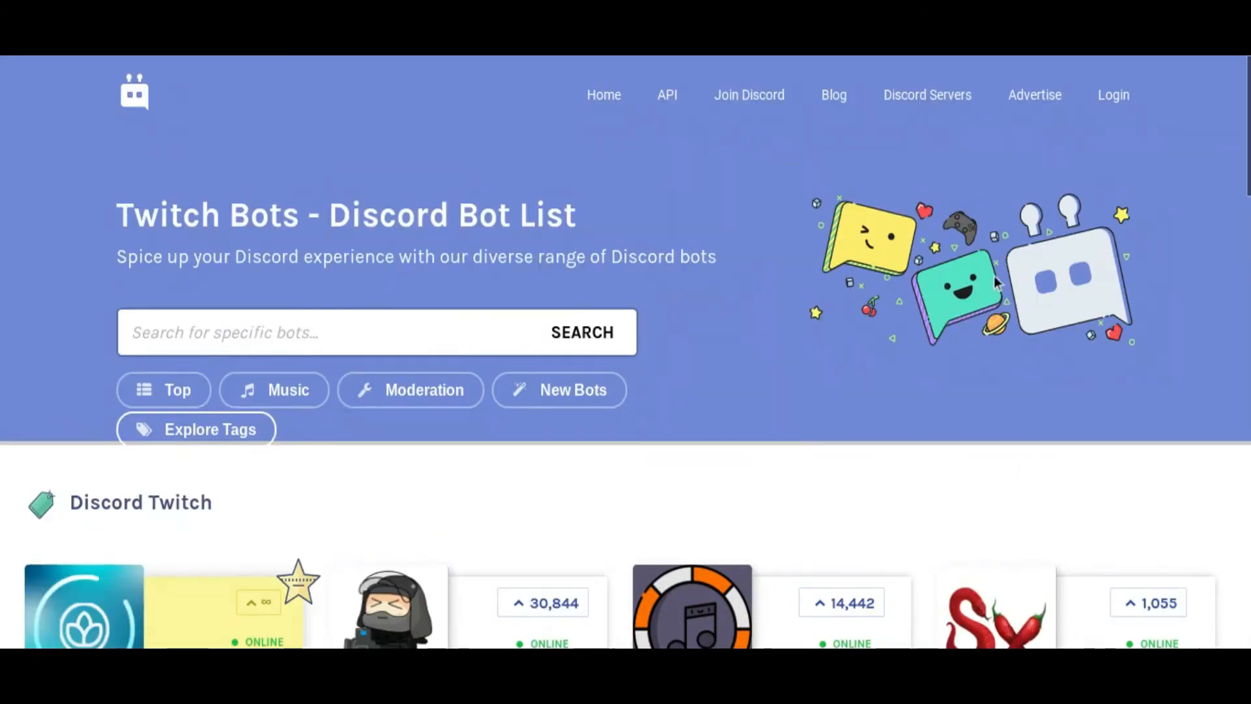
left_click_drag(1248, 180, 1246, 273)
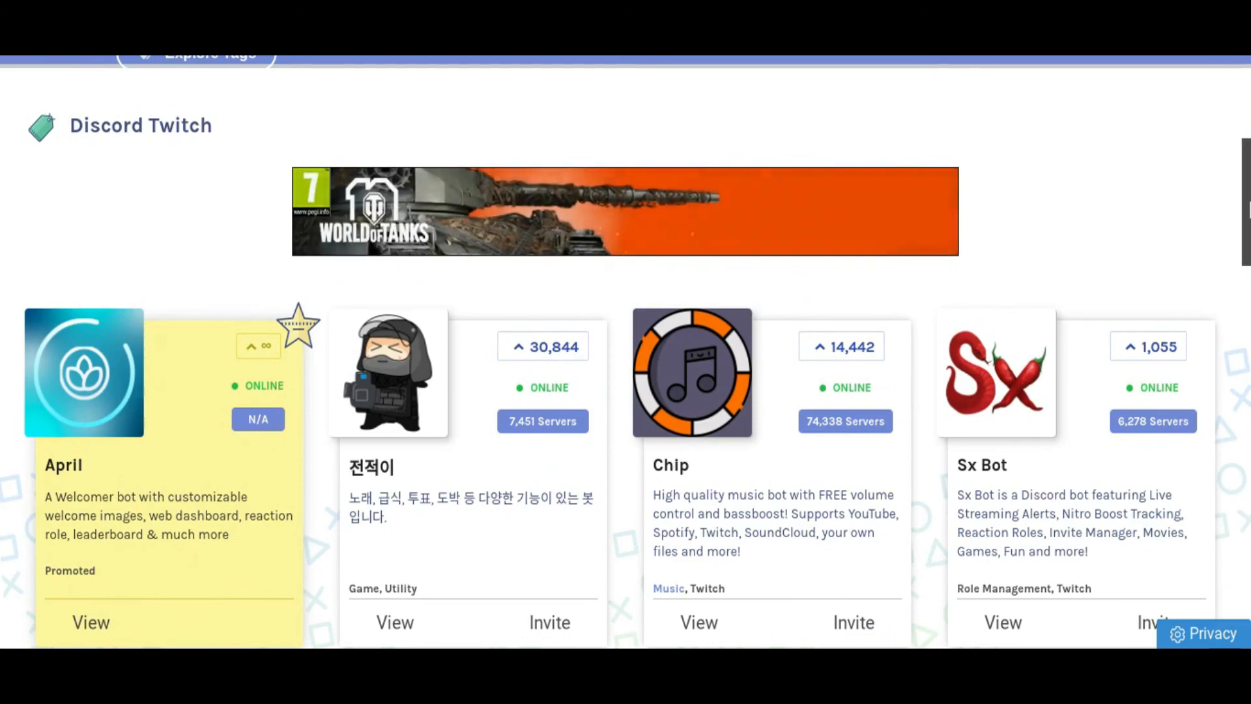
scroll(1247, 209, "up", 3)
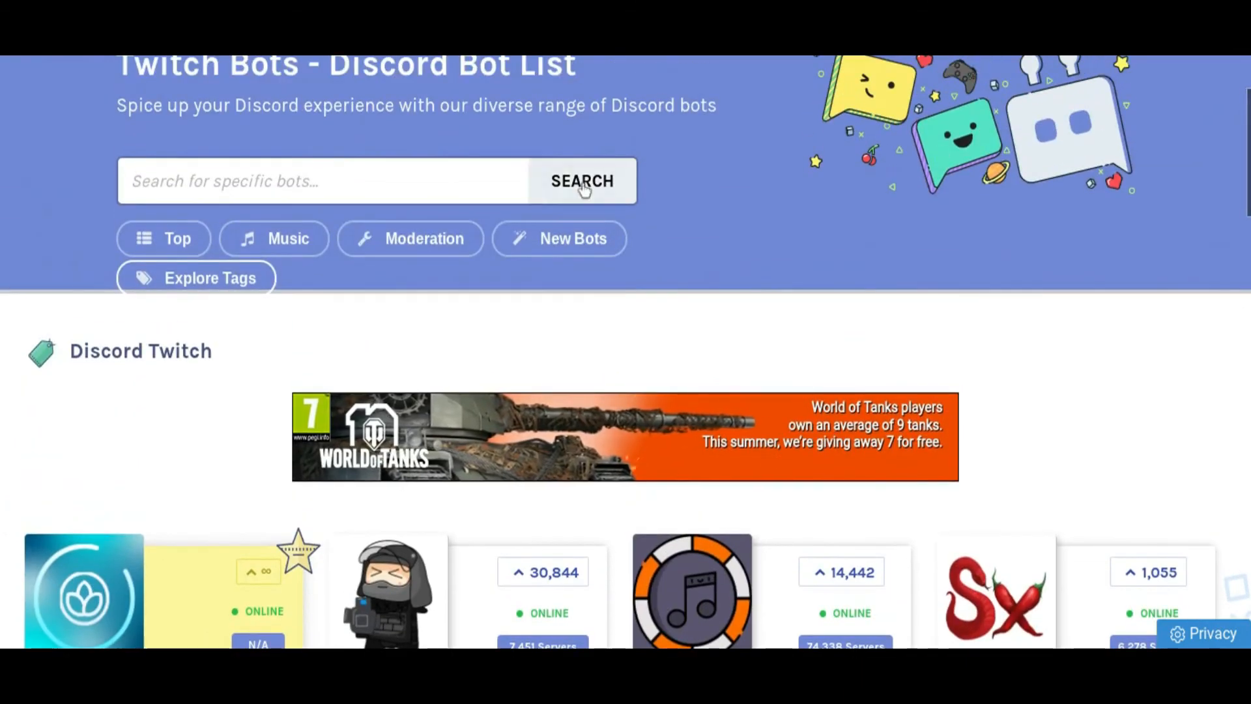
left_click(441, 178)
type("you can se")
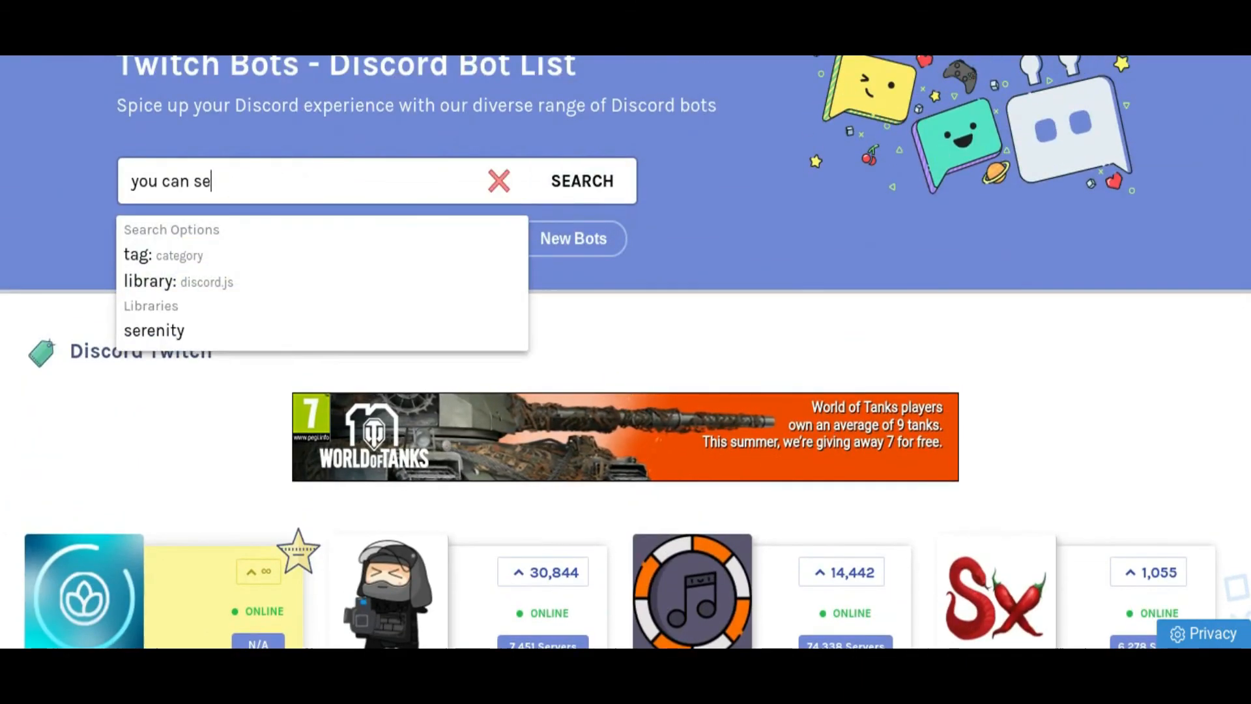
type("arch whatever ")
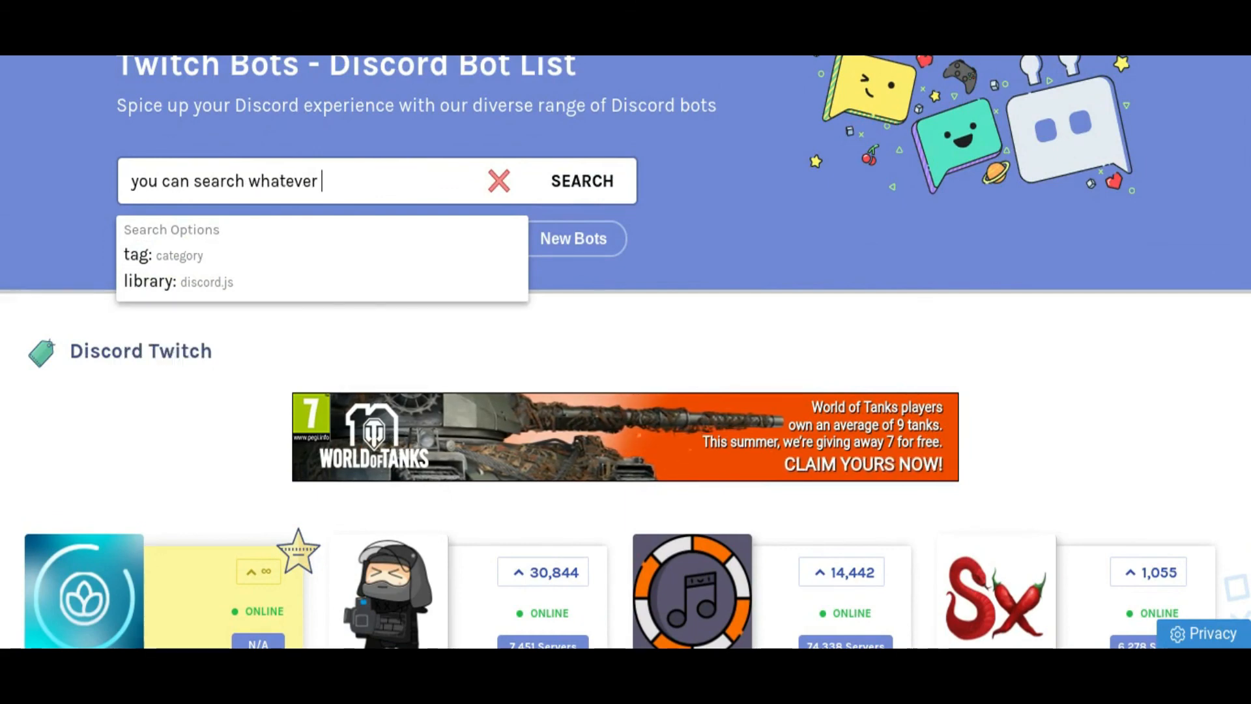
type("bot you want")
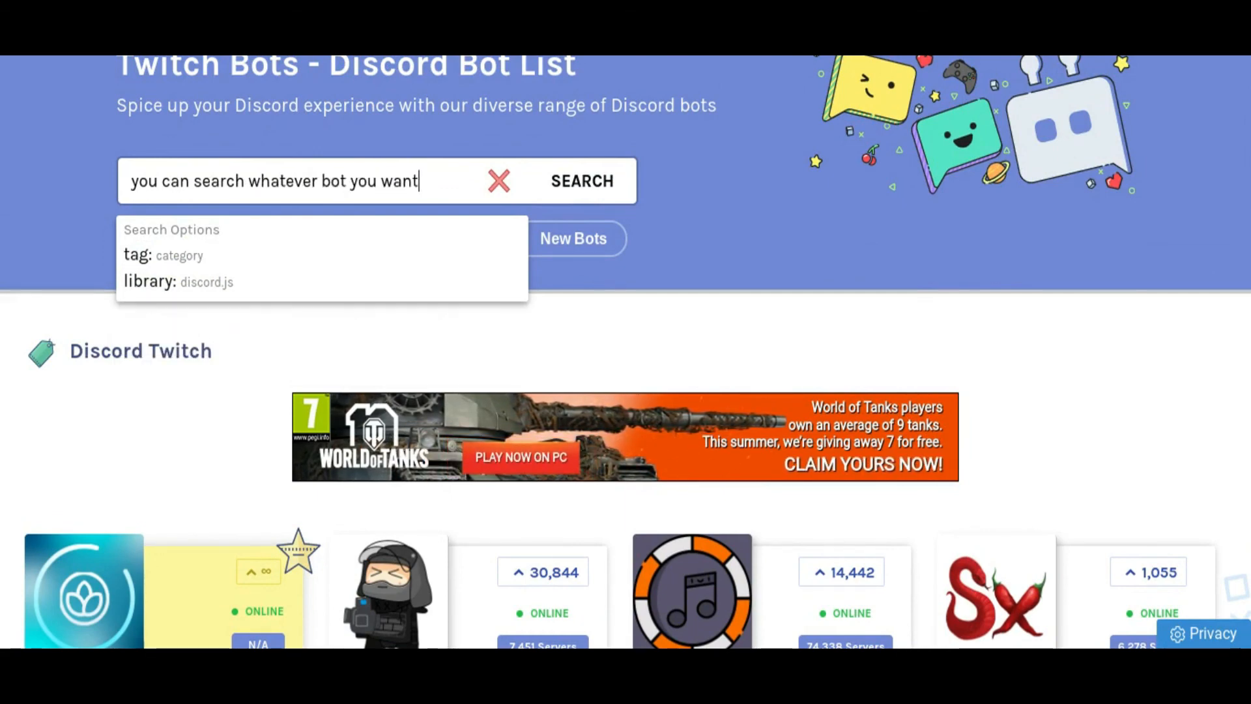
type(", mod")
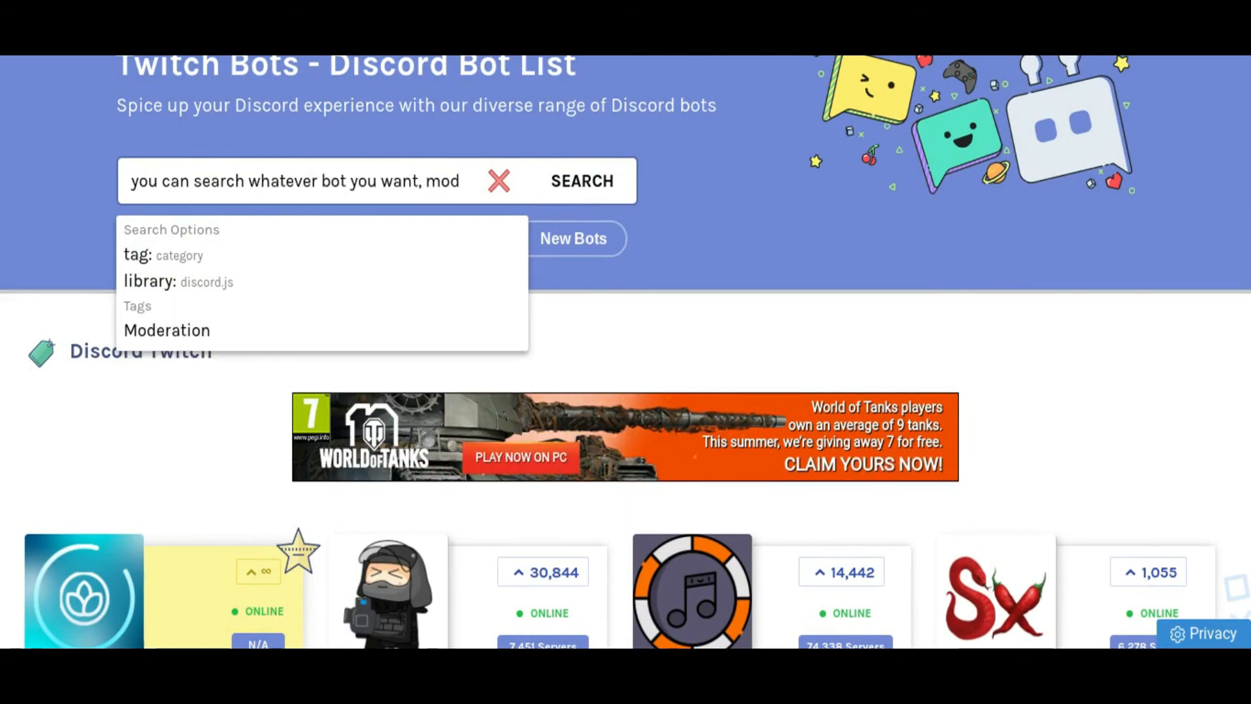
type(", notif")
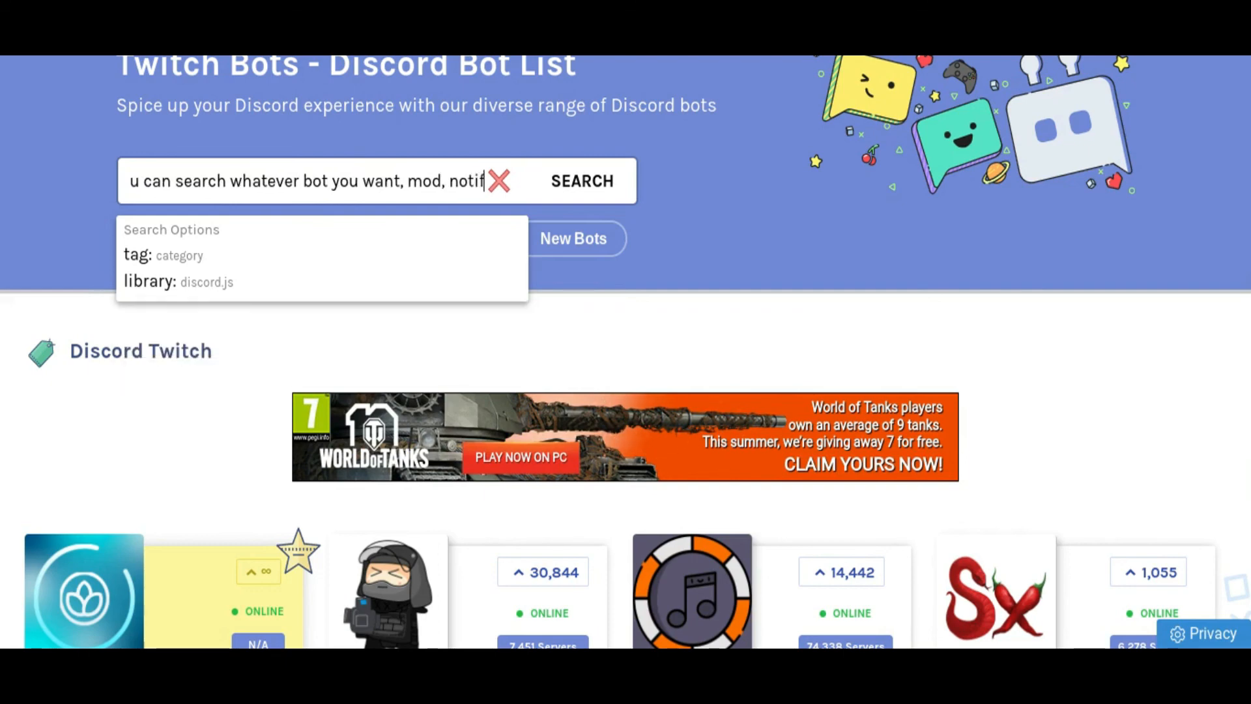
type("ications")
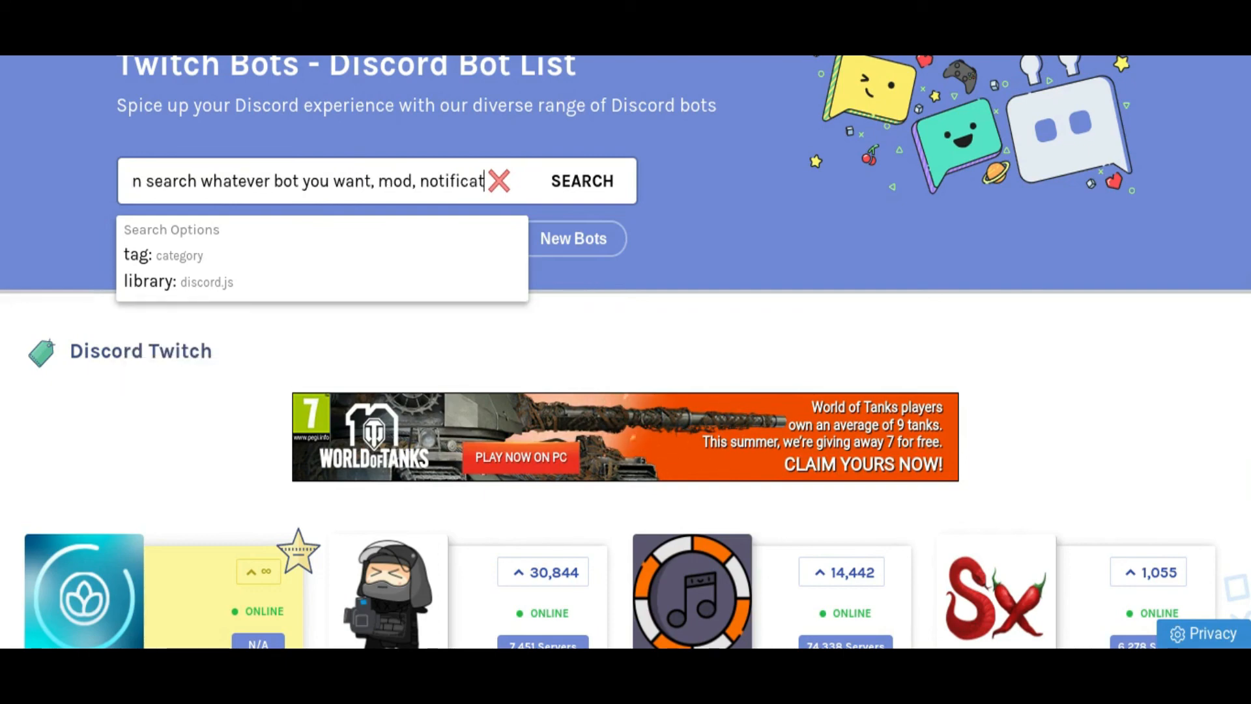
type("etc.")
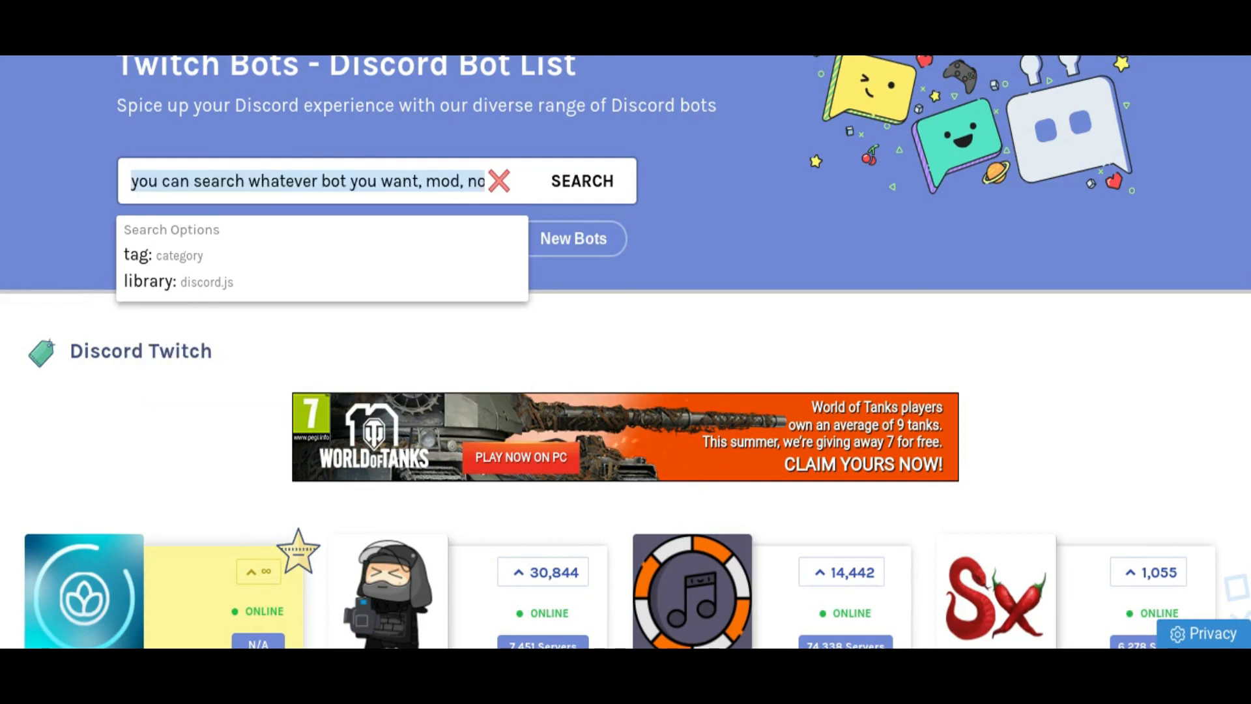
left_click(500, 180)
left_click(800, 212)
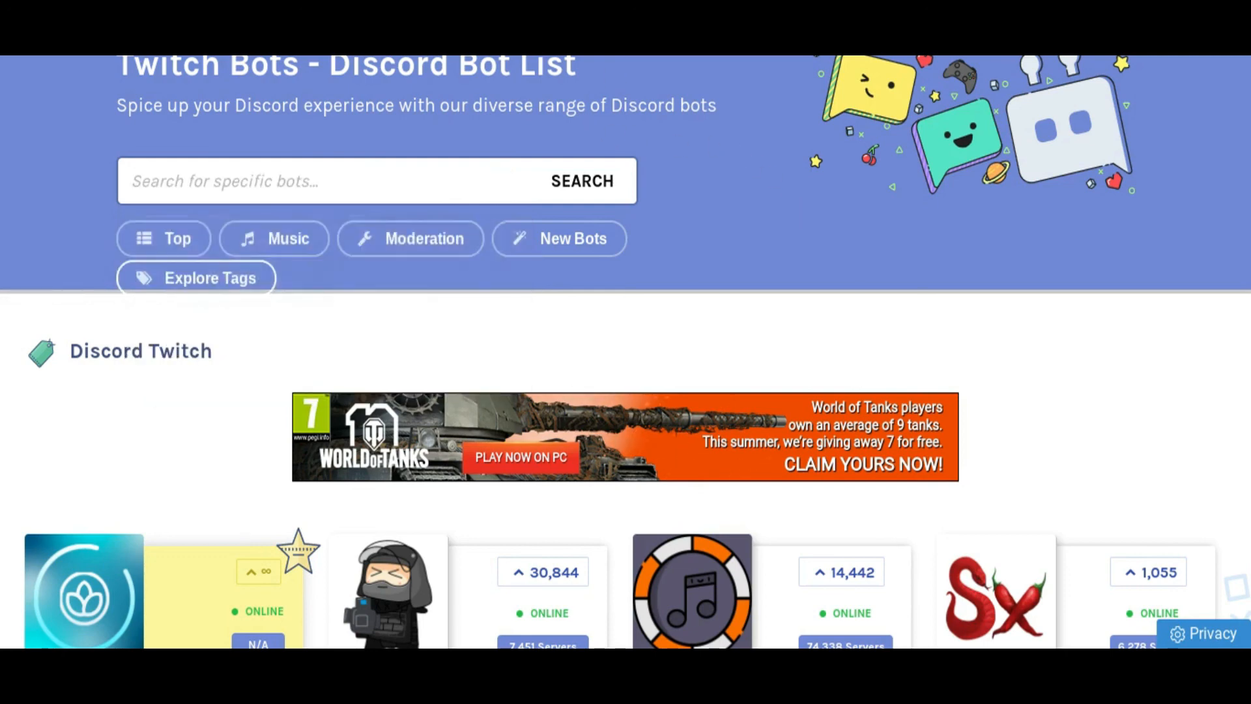